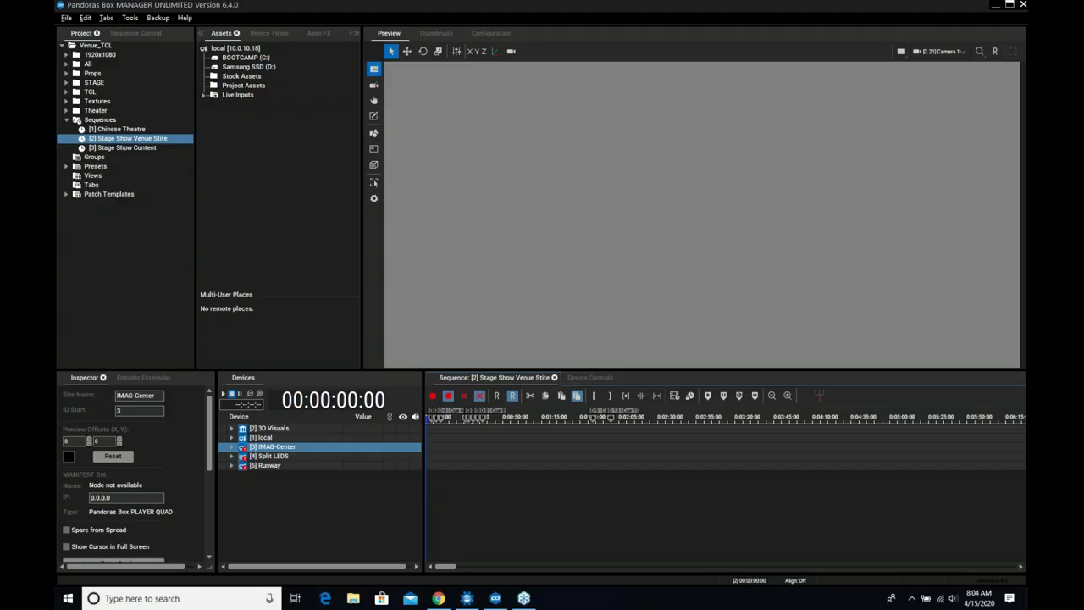
pyautogui.click(669, 13)
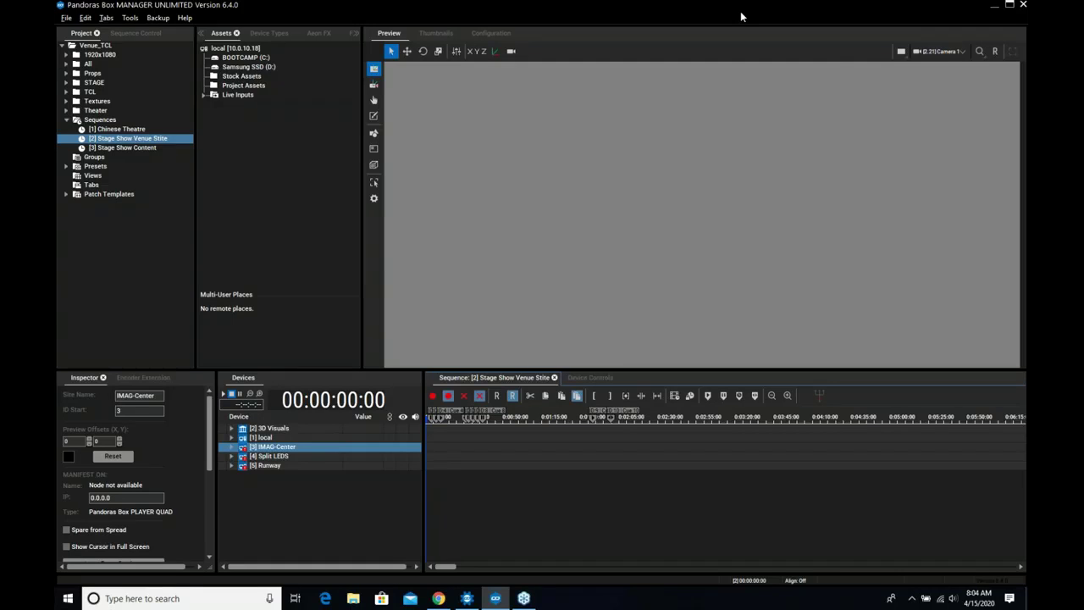
pyautogui.doubleClick(737, 16)
pyautogui.doubleClick(719, 15)
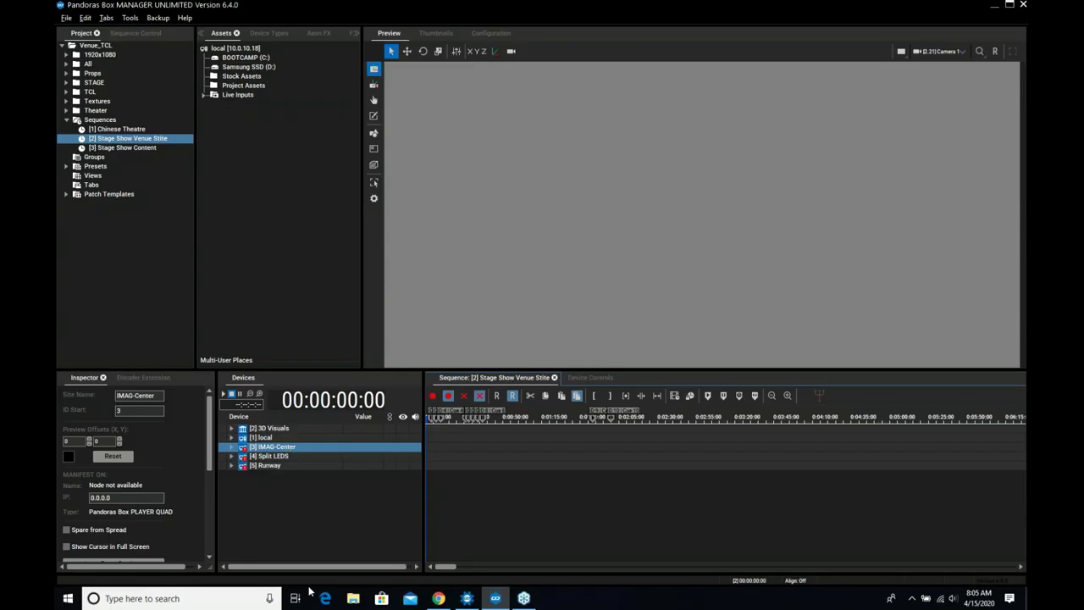
# Expand the IMAG-Center, Split LEDS and Runway devices and examine their layers, cameras and outputs
pyautogui.click(269, 456)
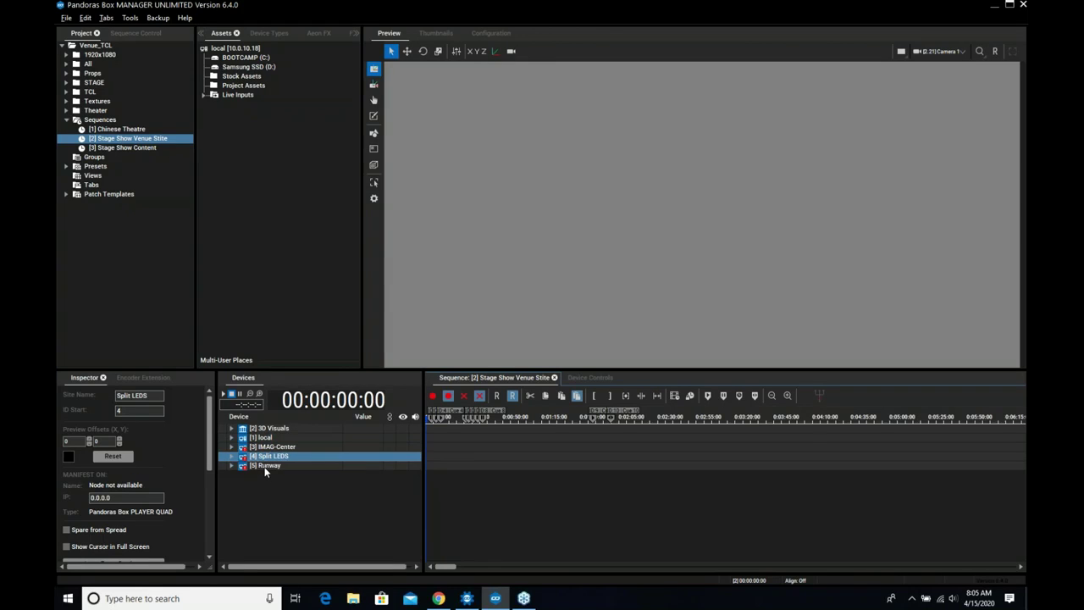
pyautogui.click(264, 467)
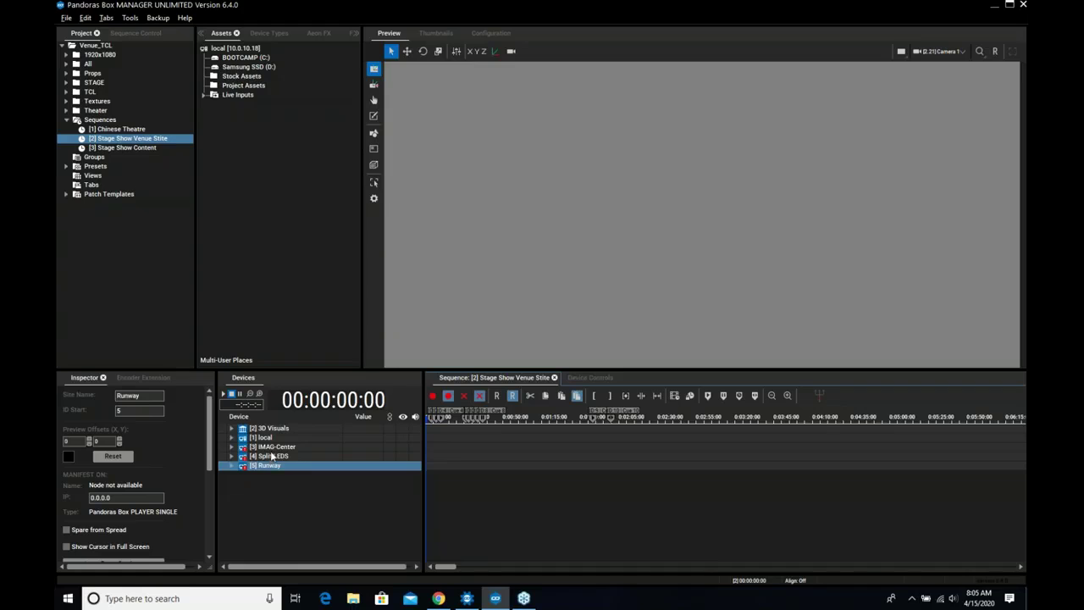
pyautogui.doubleClick(271, 448)
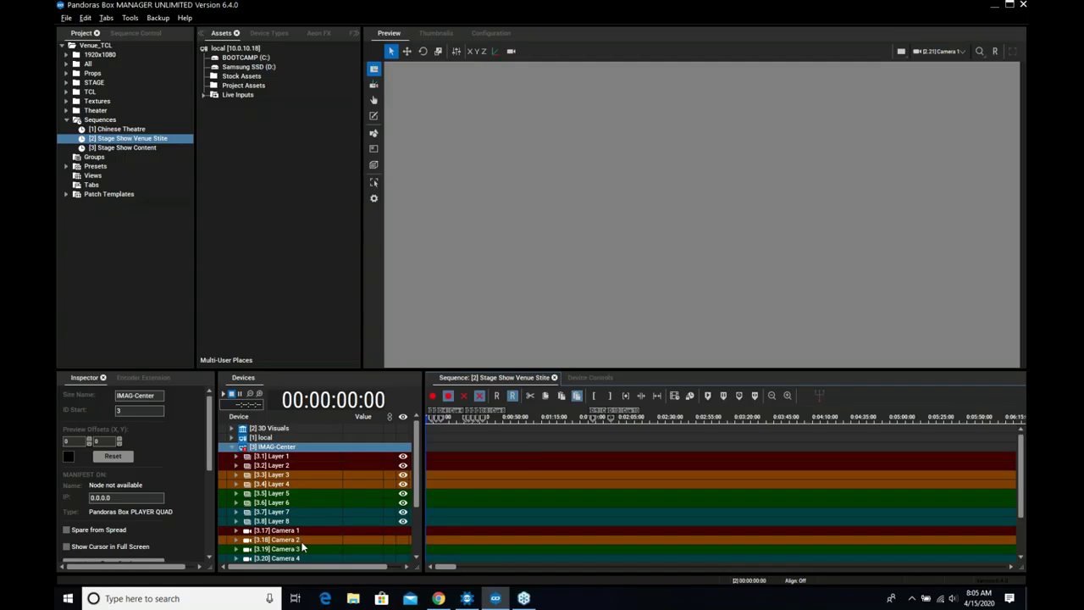
pyautogui.scroll(-1, 303, 548)
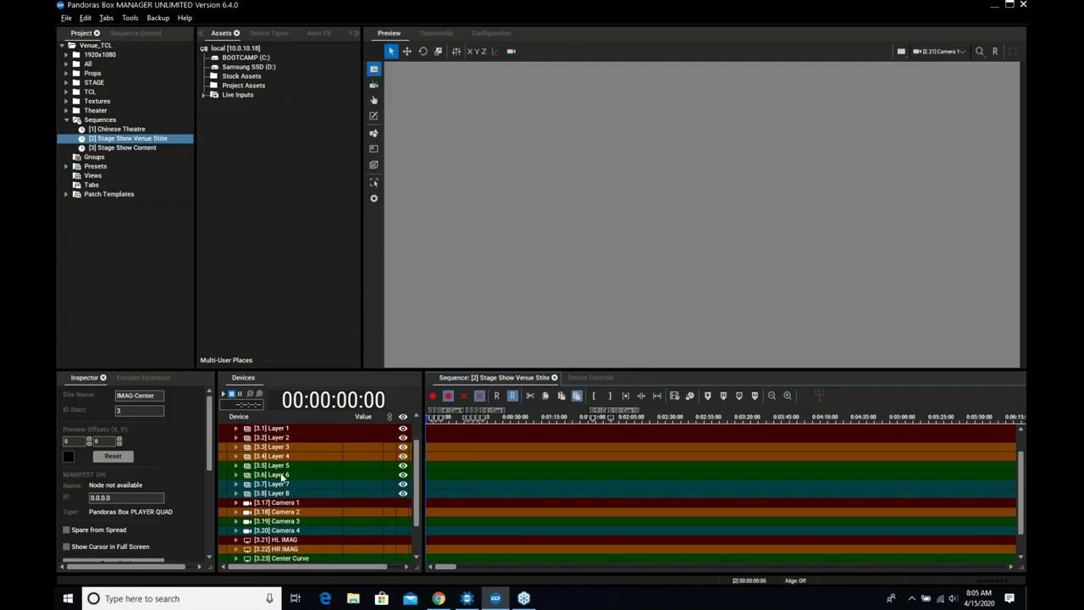
pyautogui.scroll(-1, 313, 517)
pyautogui.scroll(-1, 313, 515)
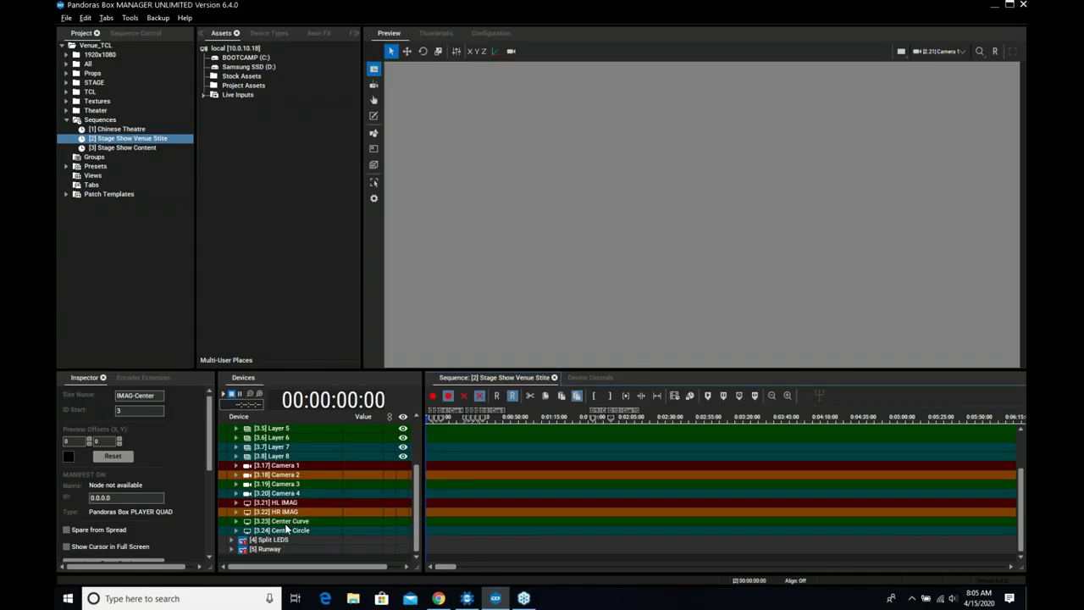
pyautogui.doubleClick(283, 541)
pyautogui.scroll(-5, 285, 542)
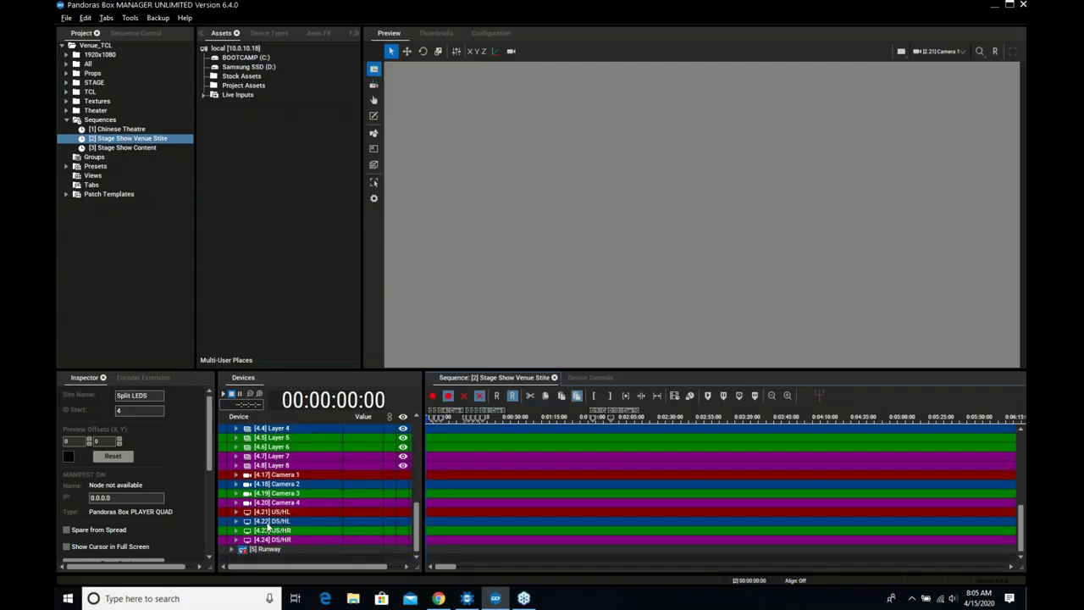
pyautogui.doubleClick(268, 549)
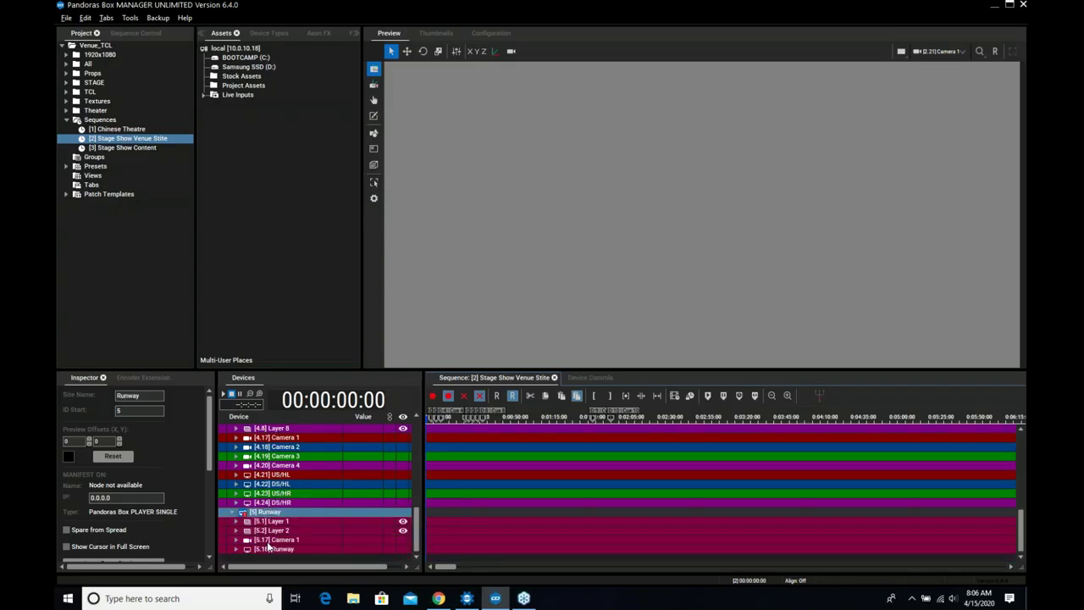
pyautogui.scroll(10, 280, 508)
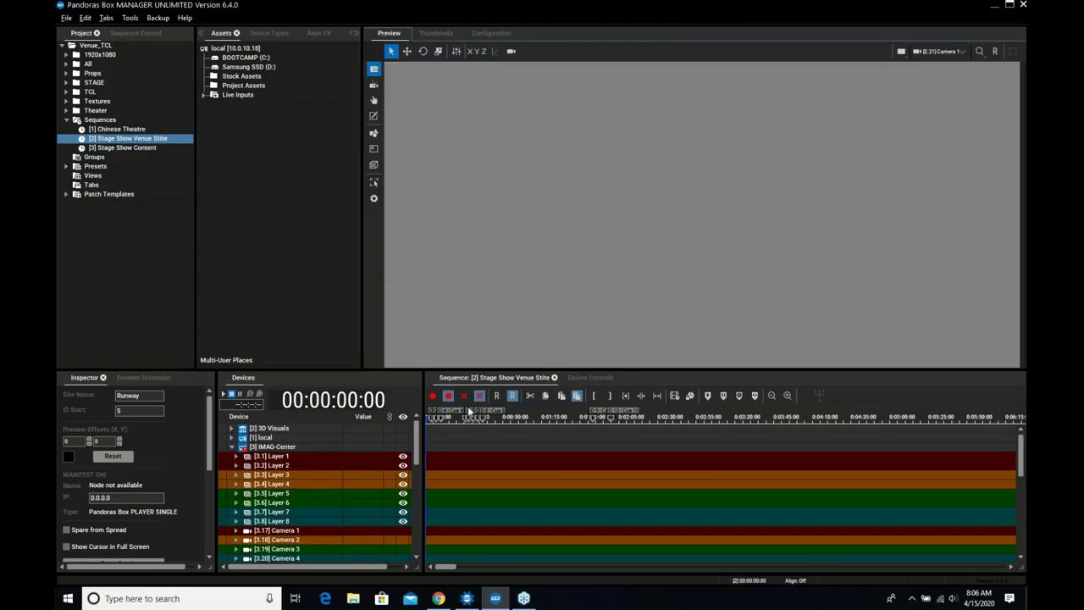
# Preview all cameras and show the Stage Show Content sequence at 00:00:08:15
pyautogui.click(940, 52)
pyautogui.click(942, 67)
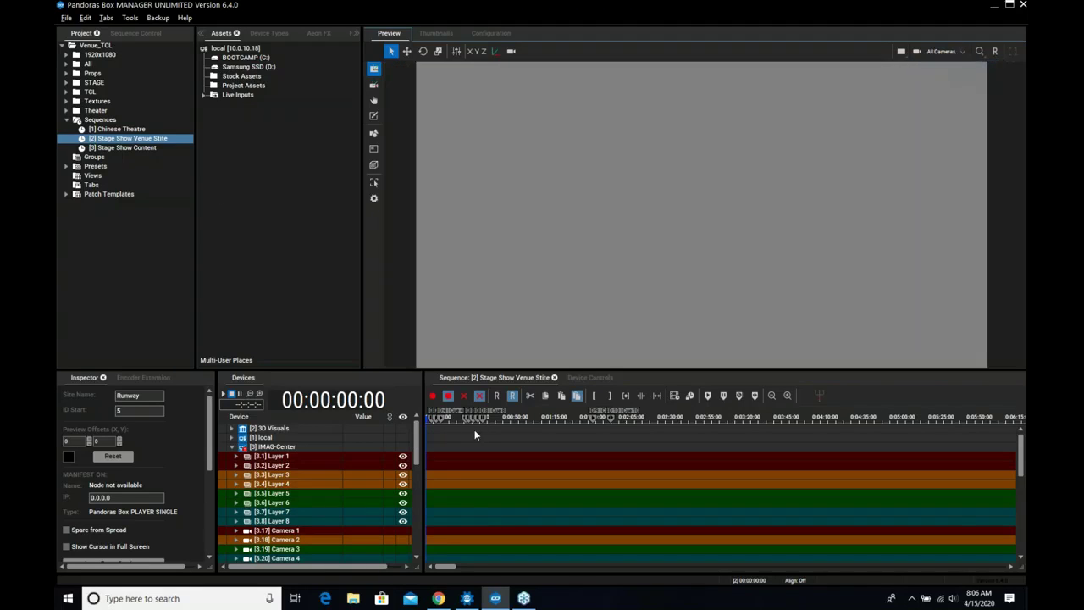
pyautogui.click(117, 148)
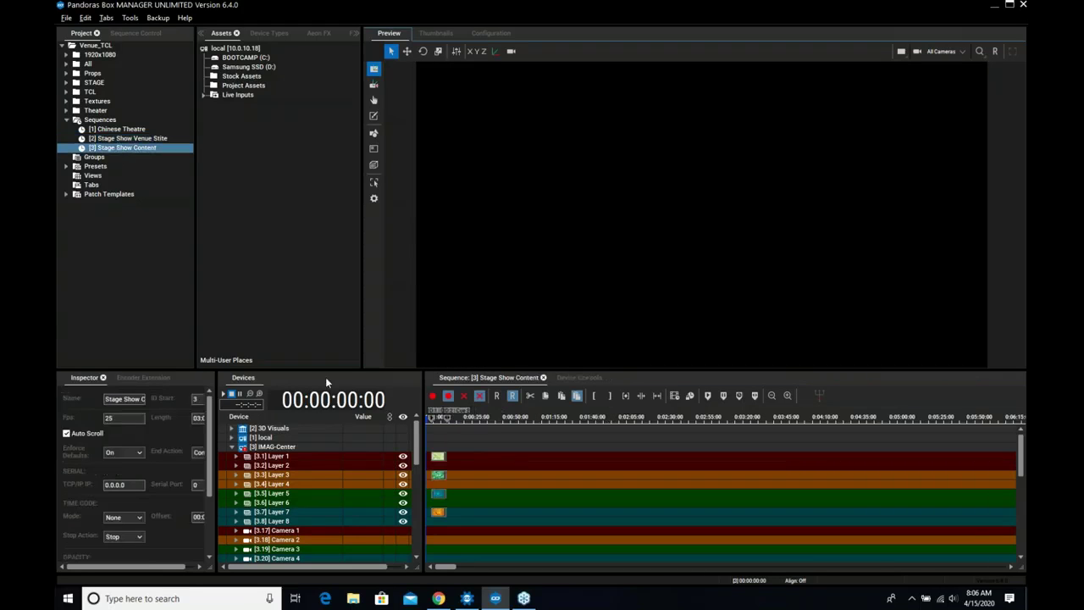
pyautogui.click(439, 418)
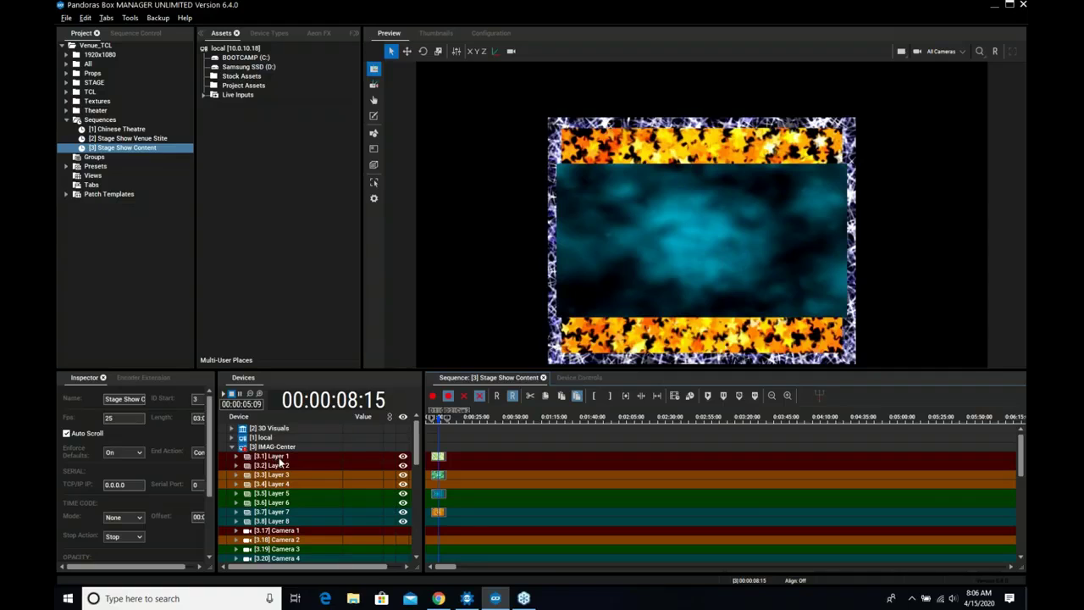
# Preview the content through [3.17] Camera 1 of the IMAG-Center device
pyautogui.click(938, 52)
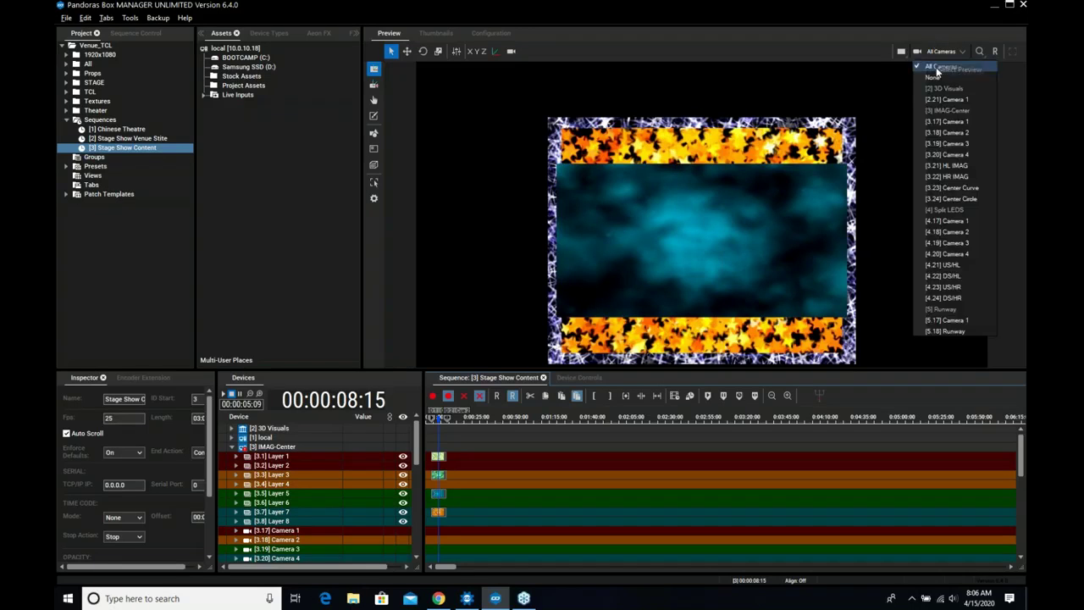
pyautogui.click(948, 122)
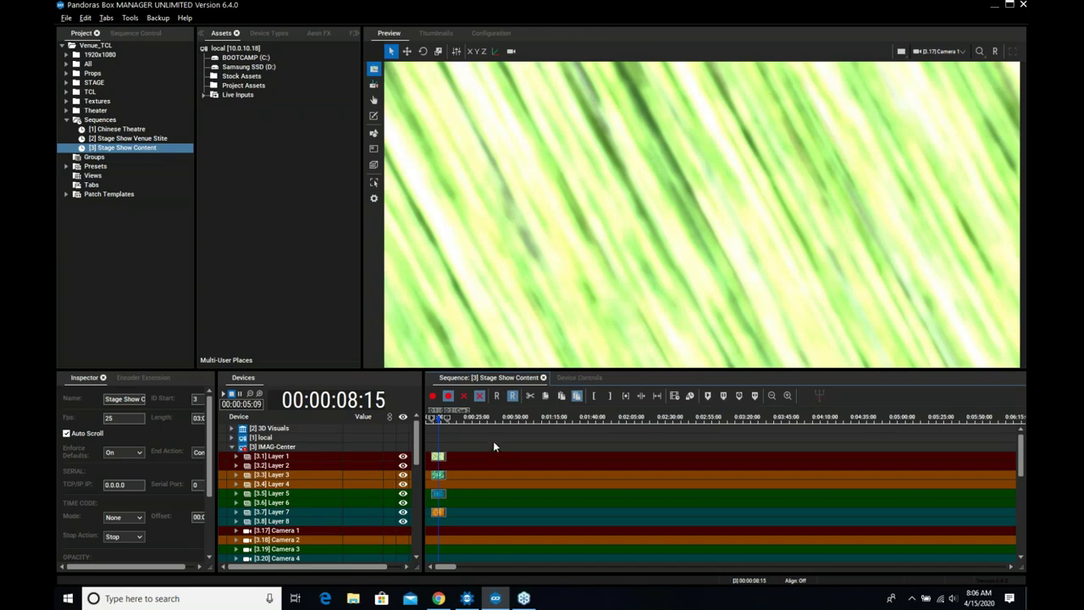
pyautogui.scroll(-3, 493, 441)
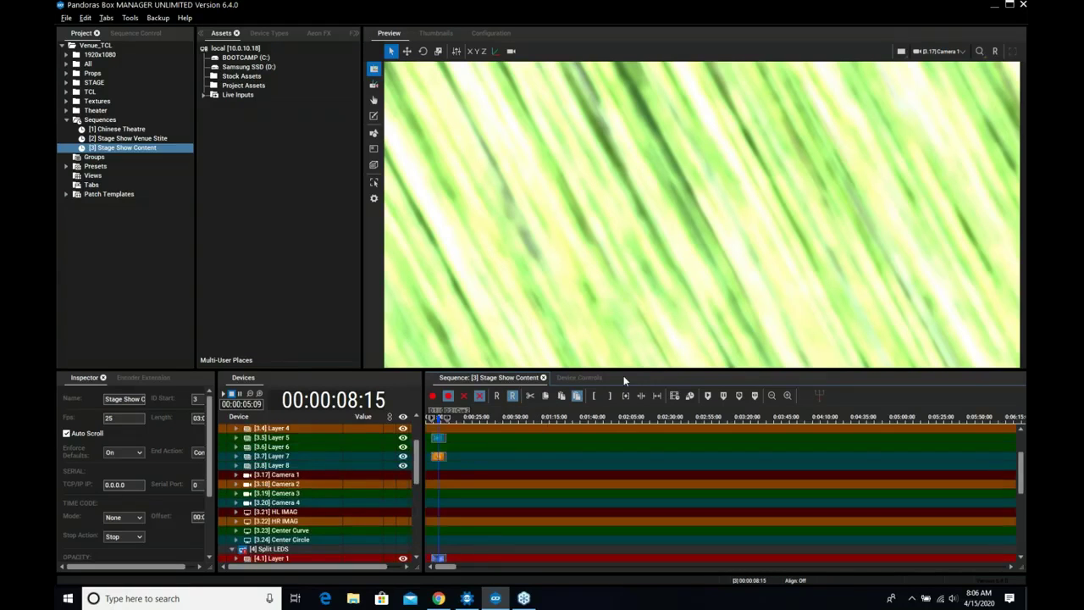
pyautogui.click(934, 51)
pyautogui.click(934, 51)
# Collapse the IMAG-Center, Split LEDS and Runway devices in the device tree
pyautogui.scroll(2, 310, 440)
pyautogui.doubleClick(271, 447)
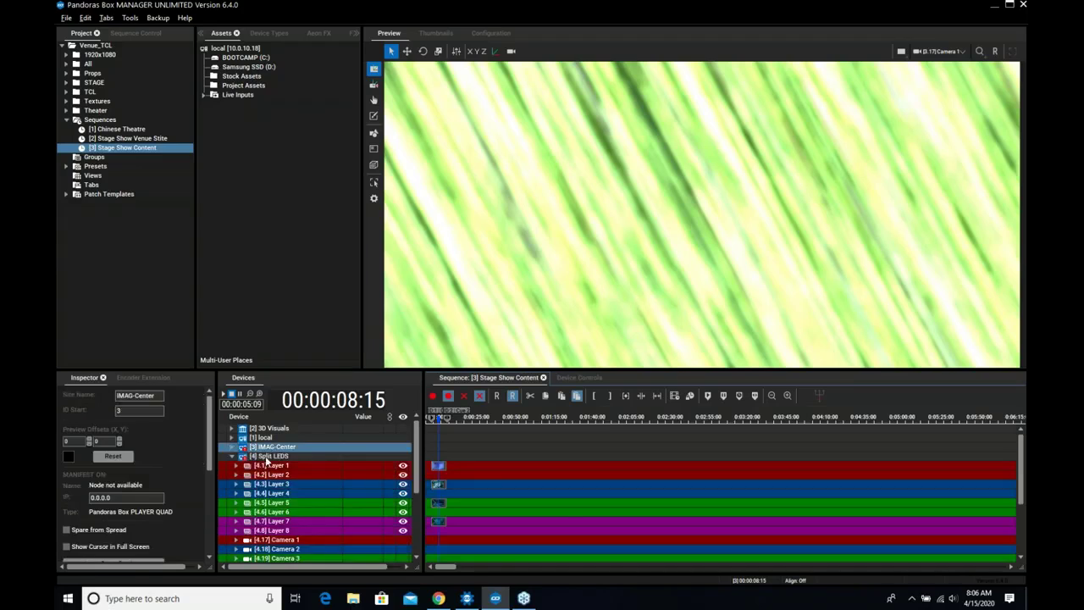
pyautogui.doubleClick(270, 457)
pyautogui.click(272, 466)
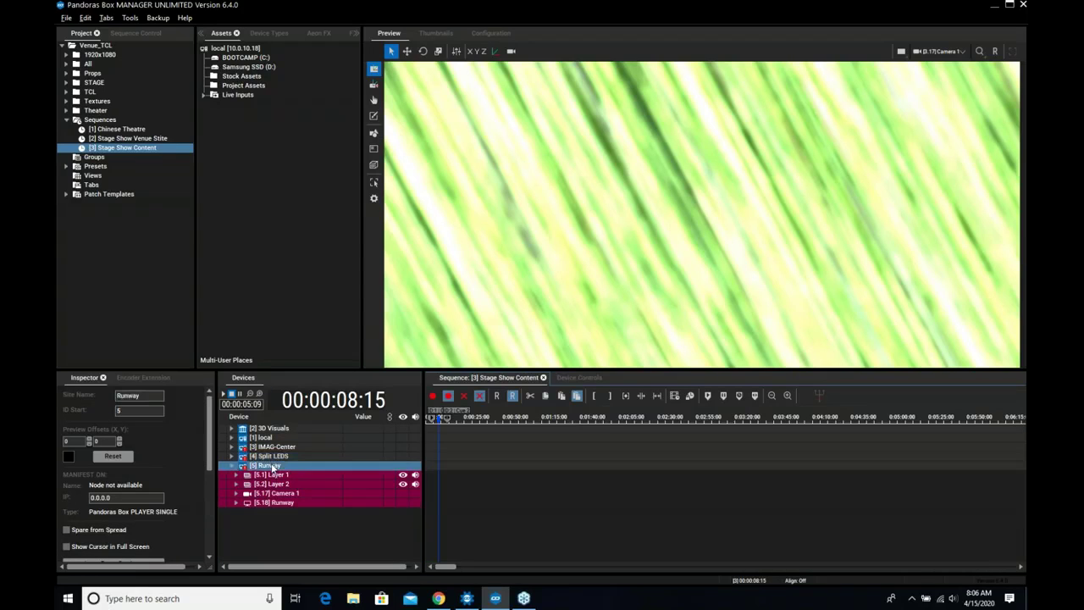
pyautogui.doubleClick(272, 467)
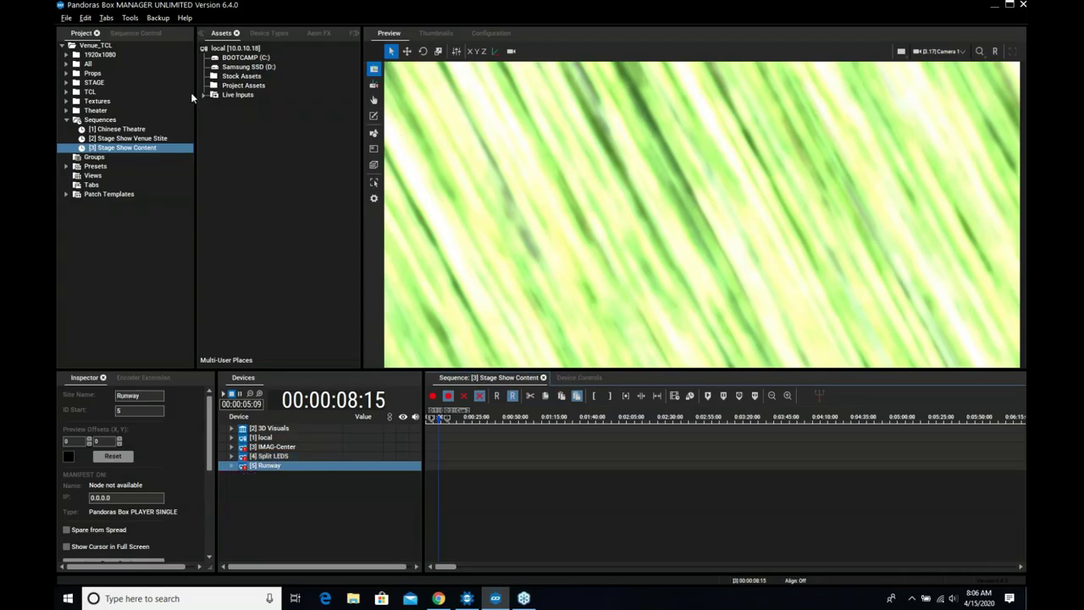
# Show the contents of the Pandoras Box VENUE device type and expand the 3D Visuals device to list its layers
pyautogui.click(264, 32)
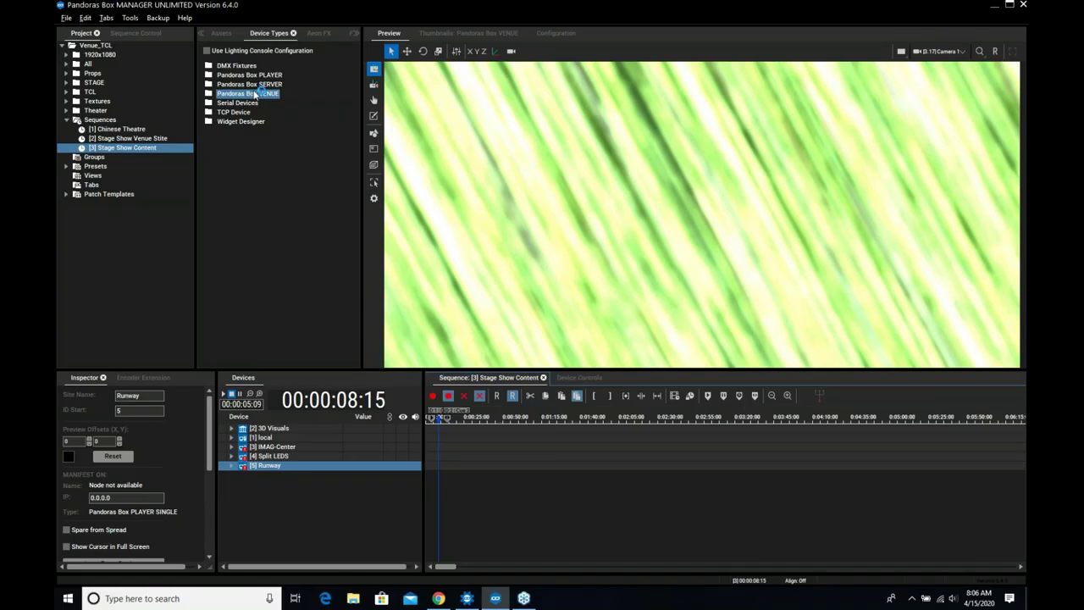
pyautogui.doubleClick(254, 95)
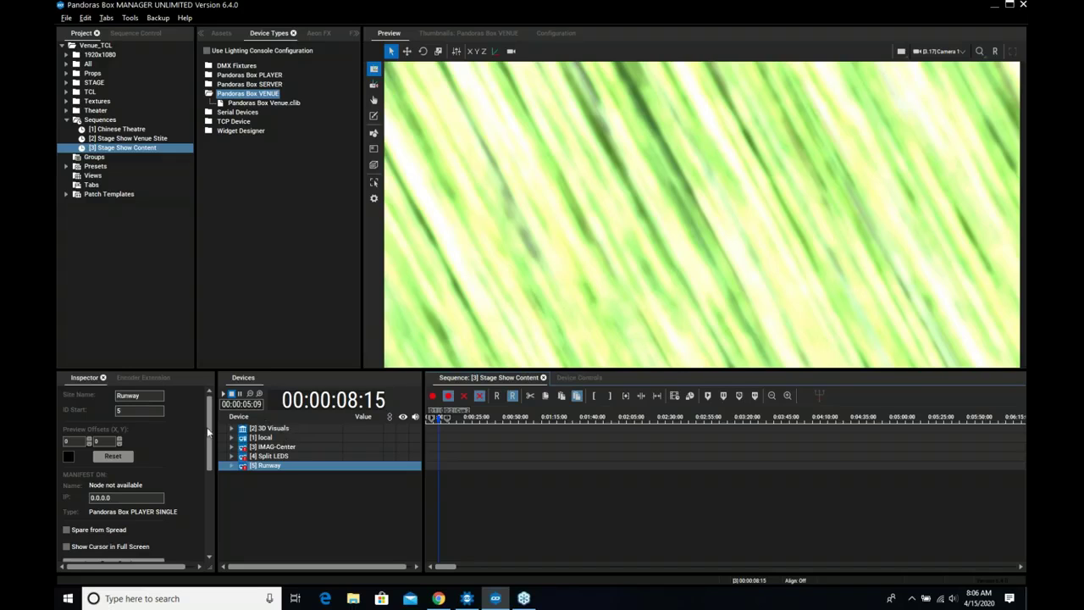
pyautogui.doubleClick(273, 429)
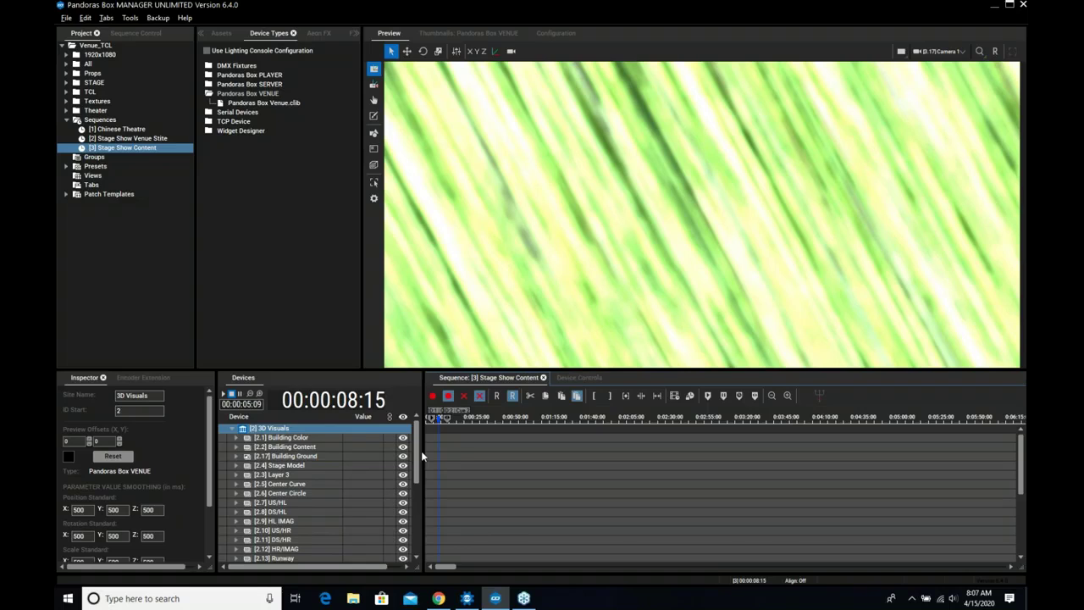
# Show the Stage Show Venue Stite sequence at 00:01:21:17 and preview the stage through [2.21] Camera 1 of 3D Visuals
pyautogui.press('Up')
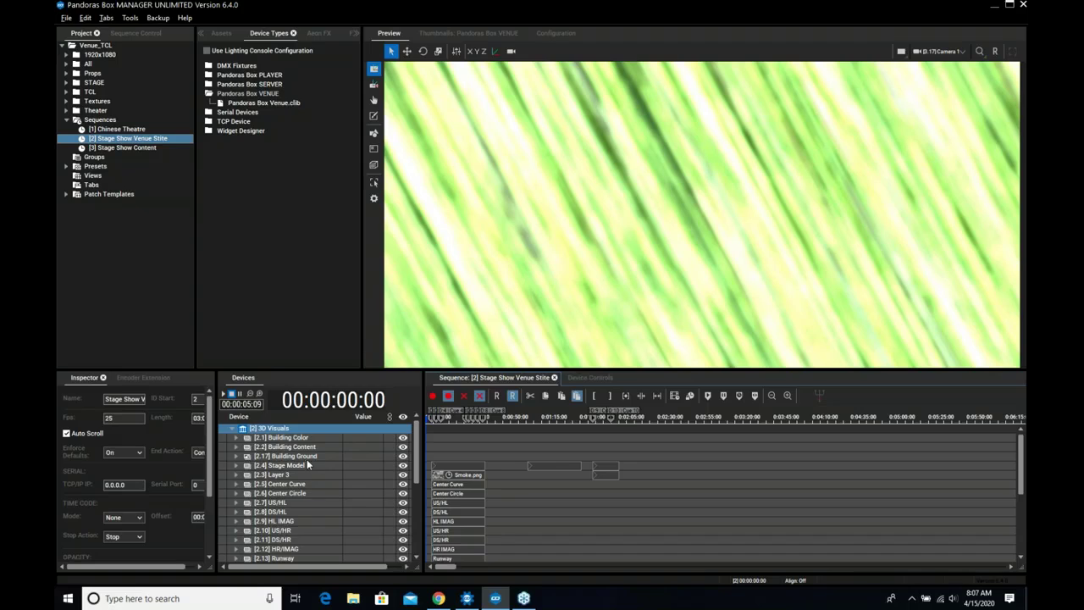
pyautogui.click(554, 419)
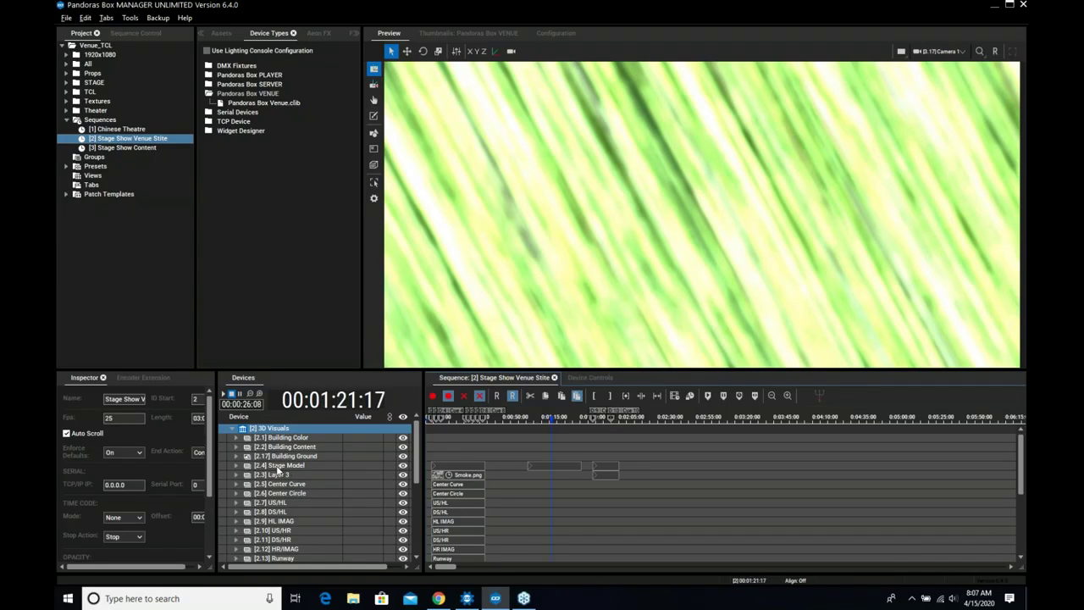
pyautogui.click(955, 52)
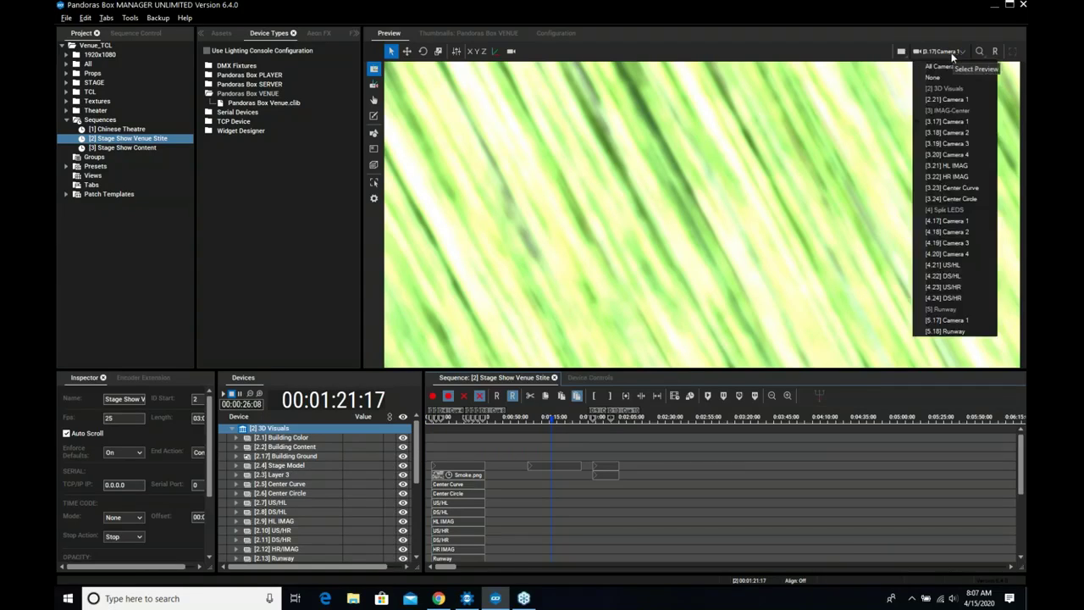
pyautogui.click(954, 101)
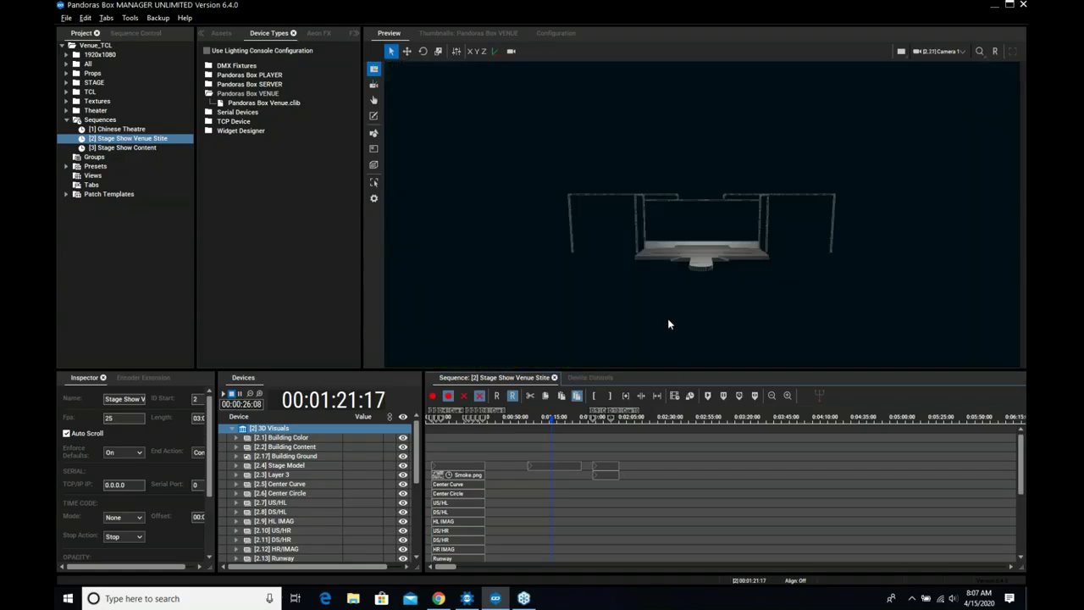
pyautogui.scroll(5, 668, 324)
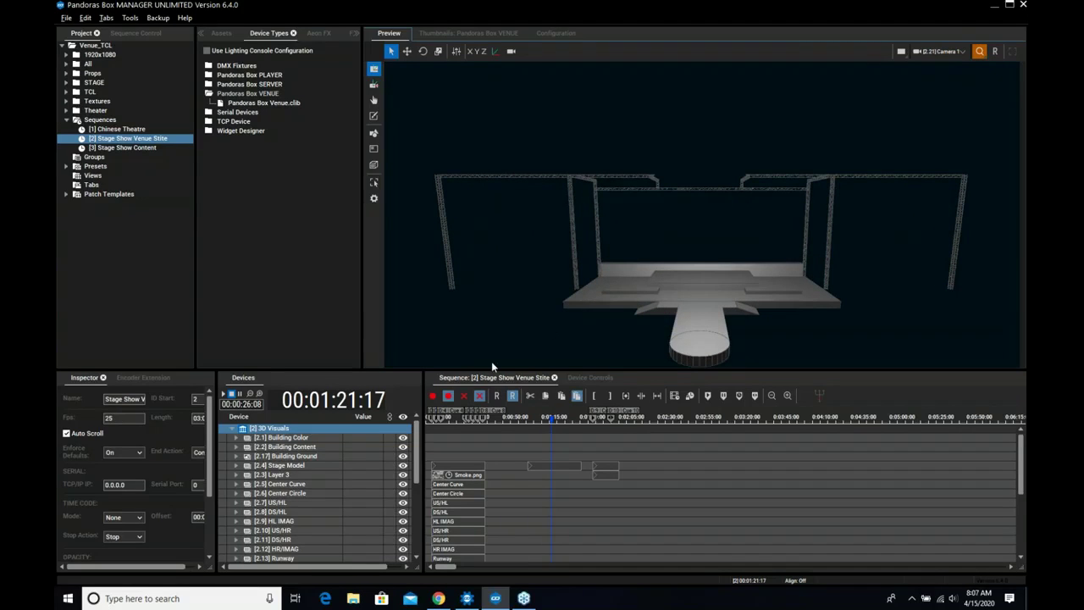
# Add the Stage_v1_Center_Circle.obj model from the STAGE Models folder to the Center Circle layer and preview it at 00:01:13:02
pyautogui.scroll(-1, 413, 457)
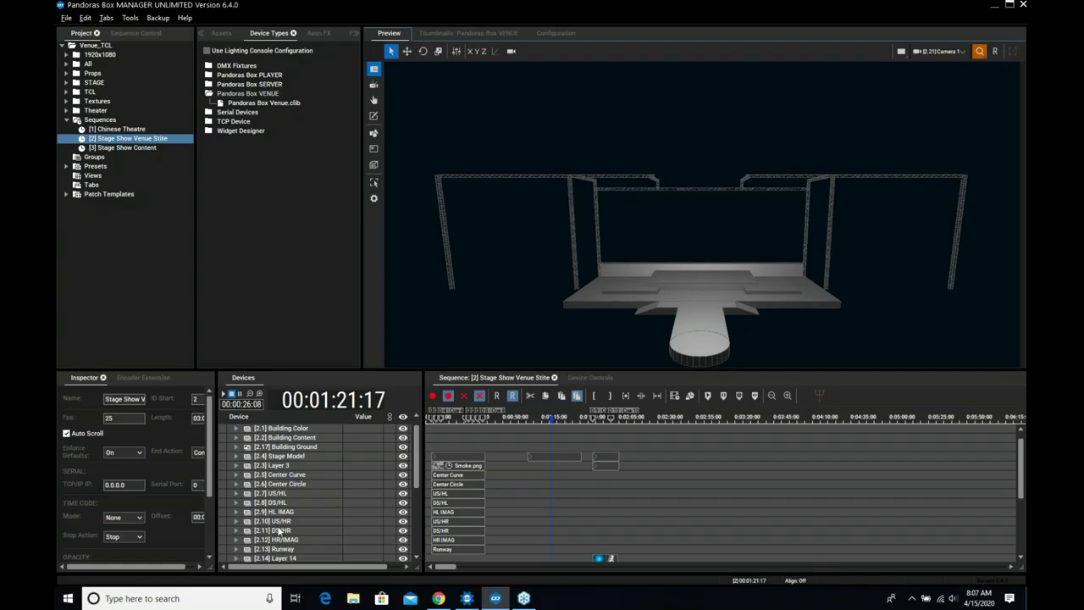
pyautogui.scroll(-1, 275, 503)
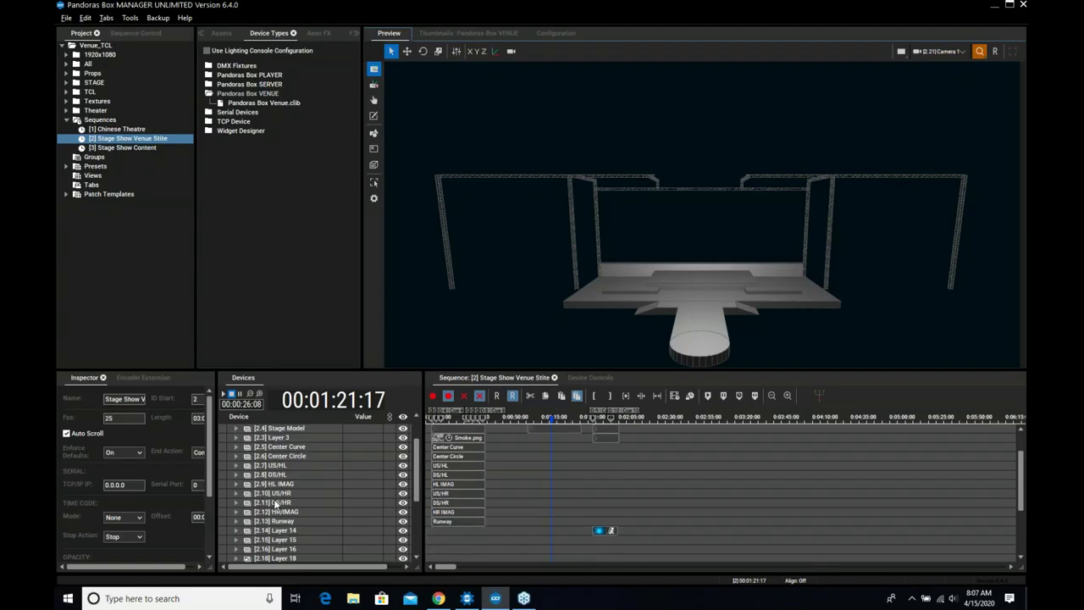
pyautogui.scroll(1, 286, 461)
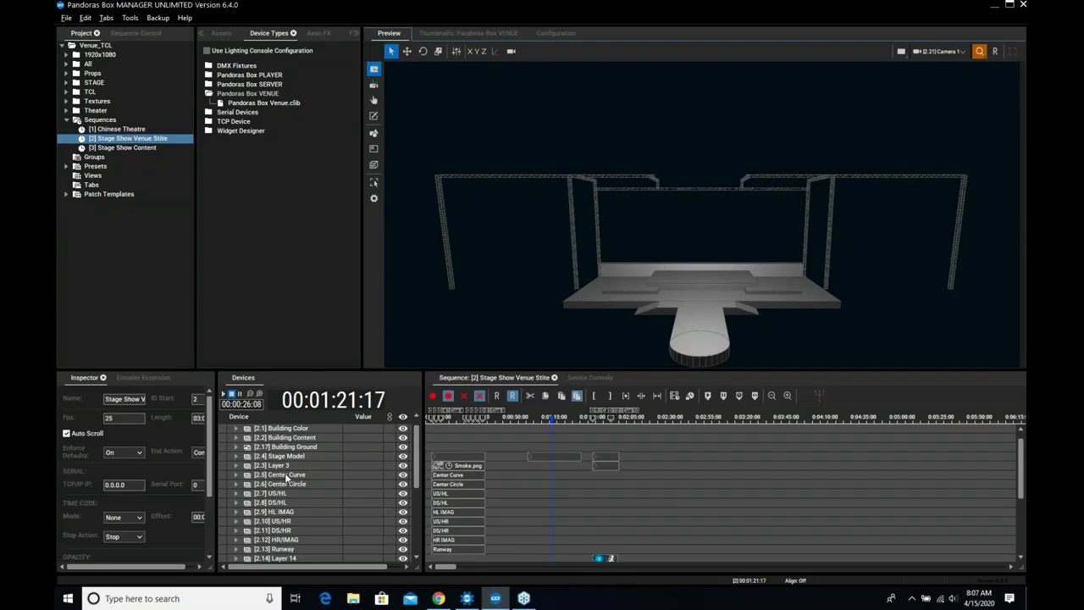
pyautogui.click(286, 483)
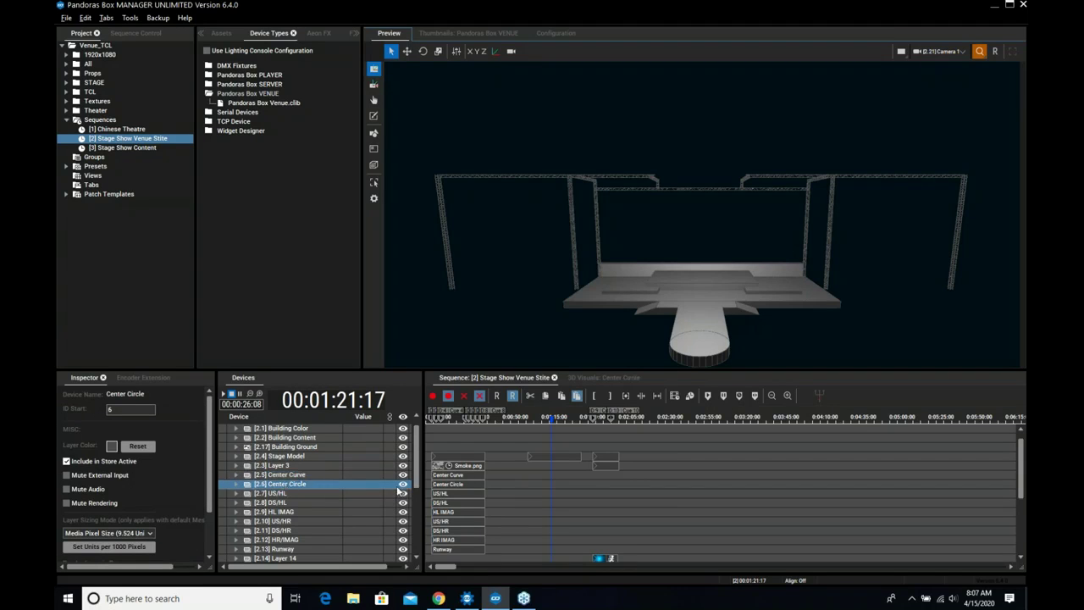
pyautogui.click(67, 82)
pyautogui.click(72, 93)
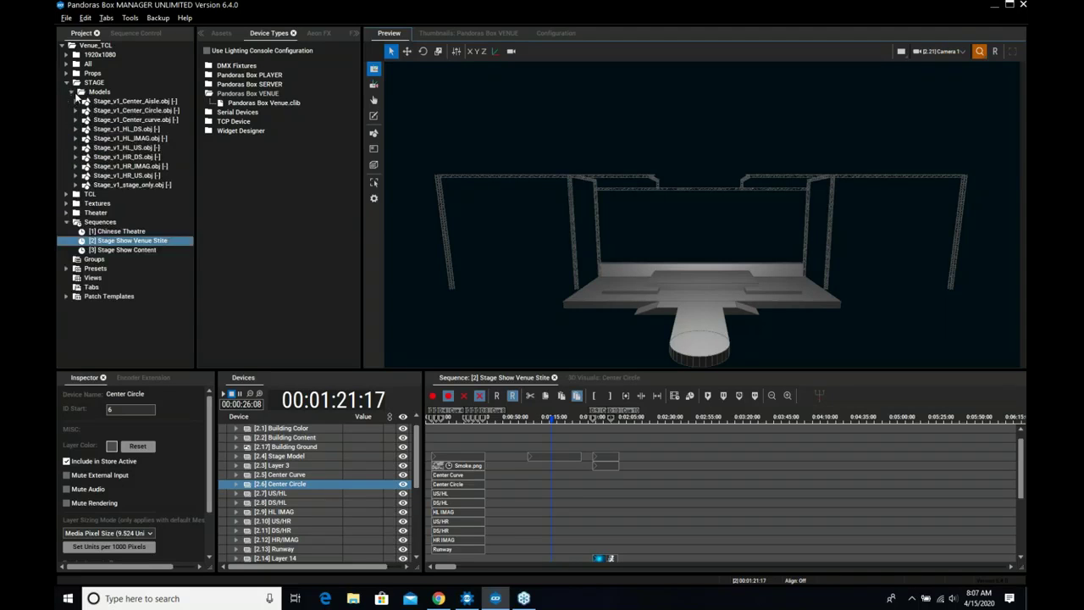
pyautogui.click(133, 111)
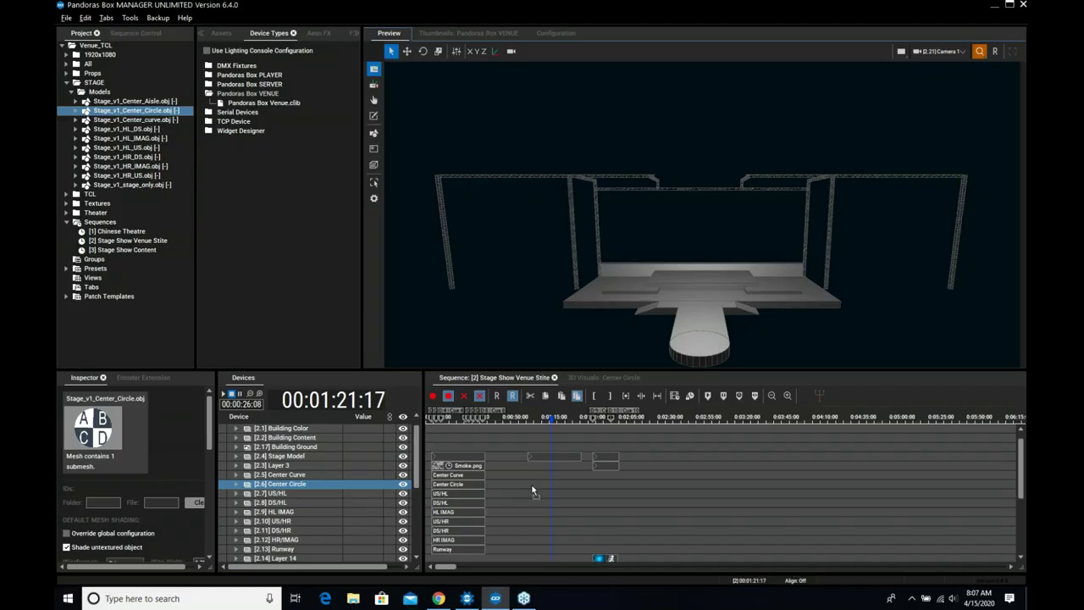
pyautogui.moveTo(532, 491); pyautogui.dragTo(534, 485)
pyautogui.click(540, 428)
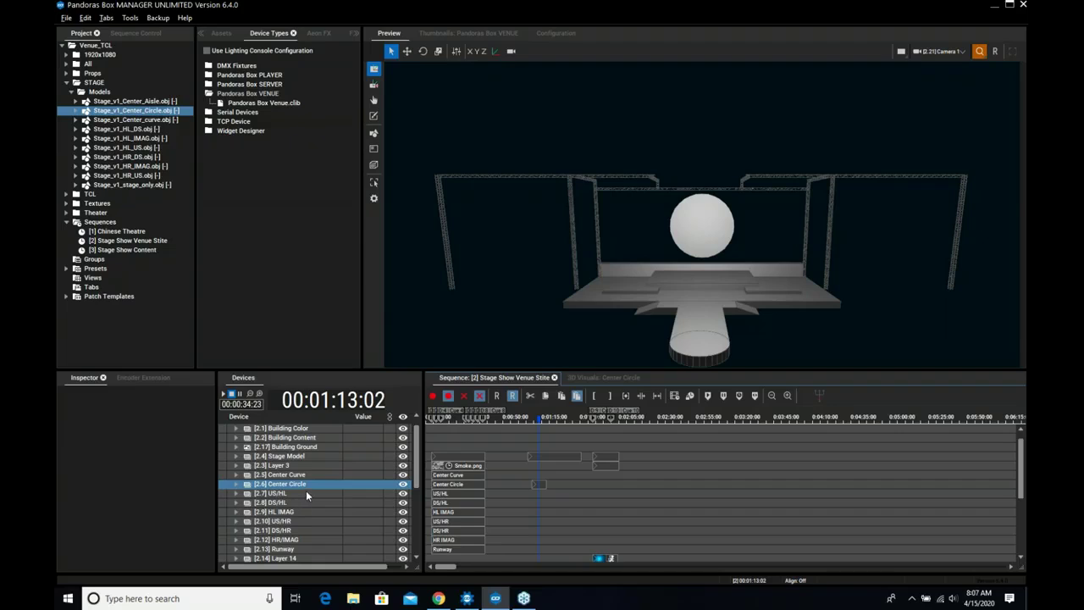
pyautogui.scroll(1, 379, 495)
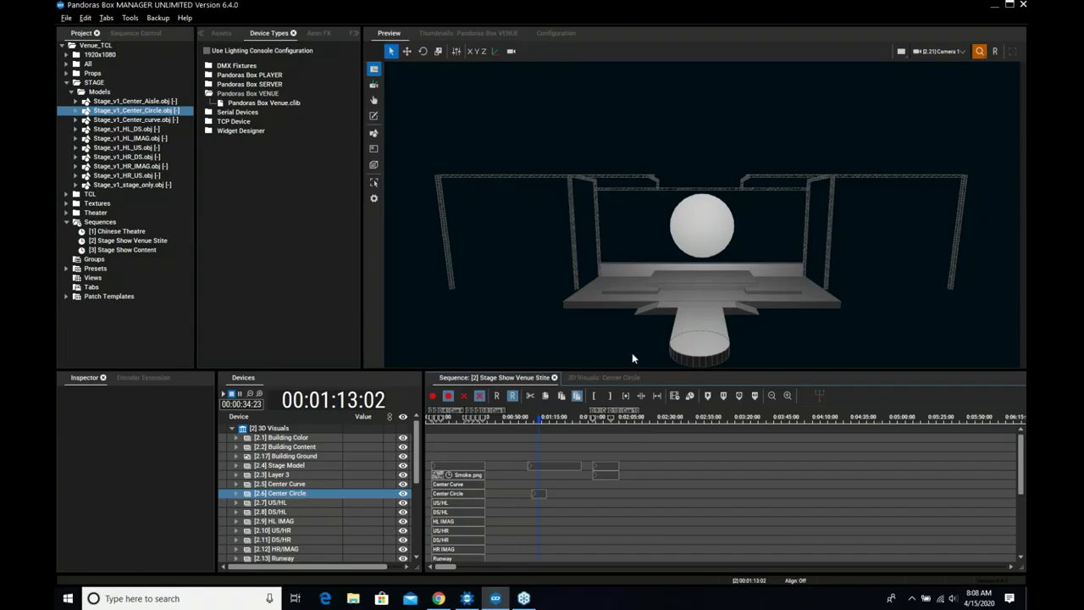
# Assign the output texture of [3.24] Center Circle as media for the Center Circle layer of 3D Visuals
pyautogui.click(541, 496)
pyautogui.click(594, 378)
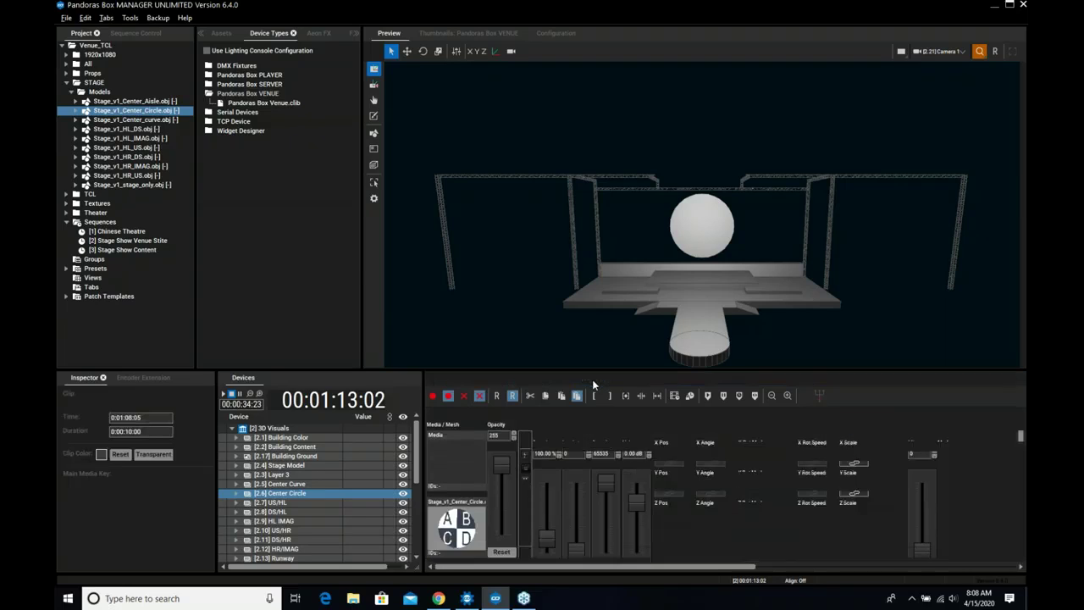
pyautogui.rightClick(456, 442)
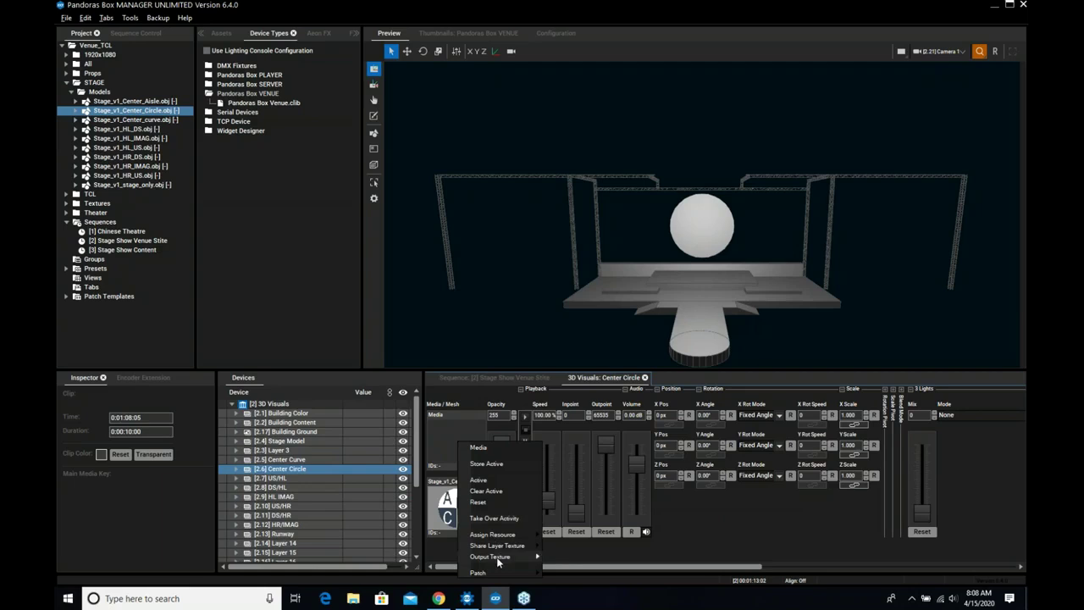
pyautogui.moveTo(497, 559)
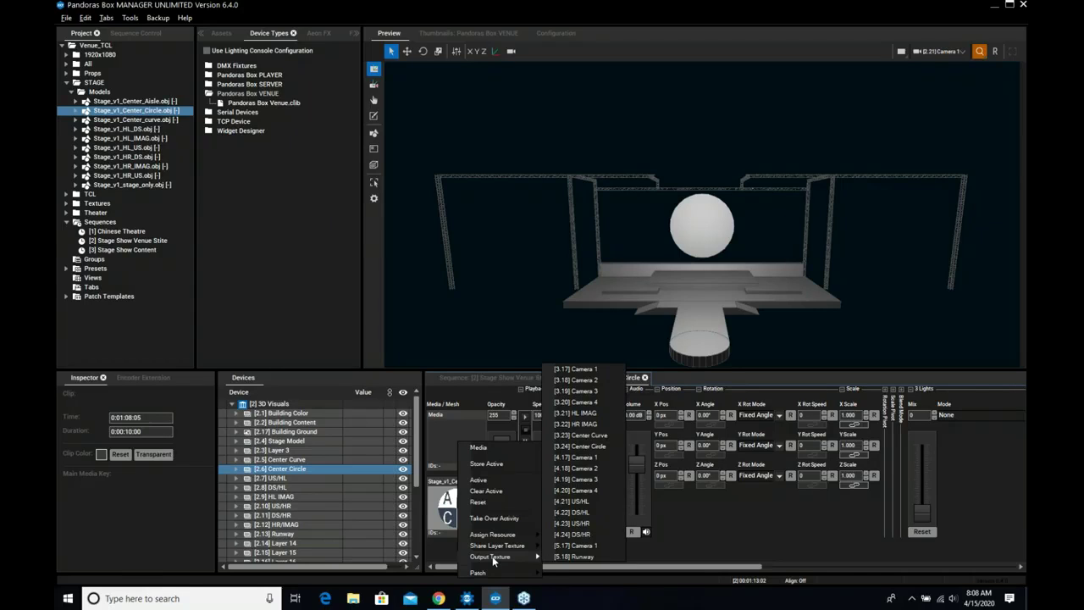
pyautogui.click(605, 446)
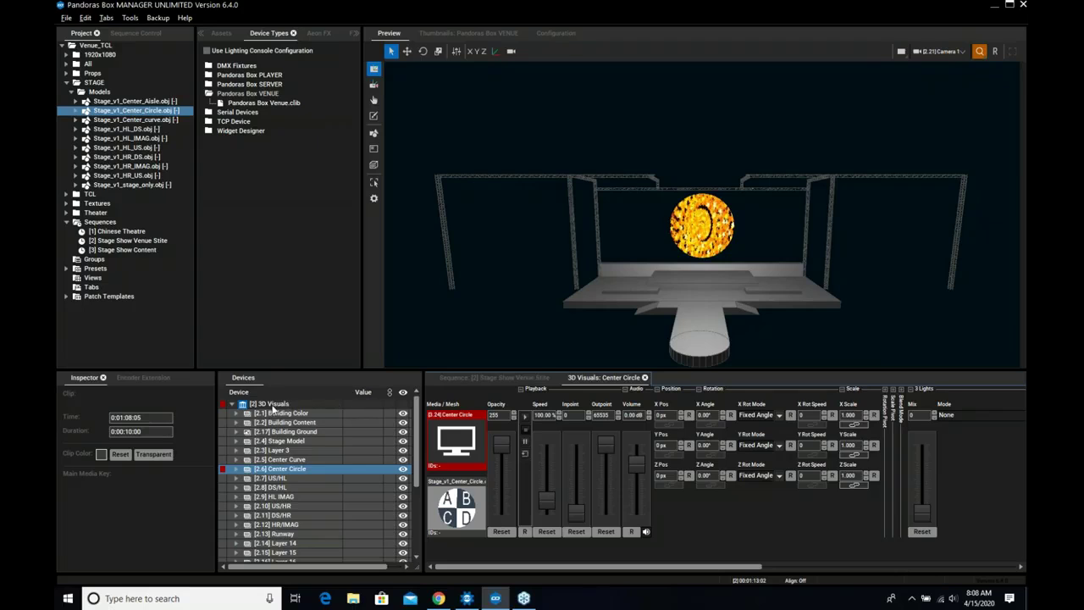
pyautogui.scroll(-5, 289, 446)
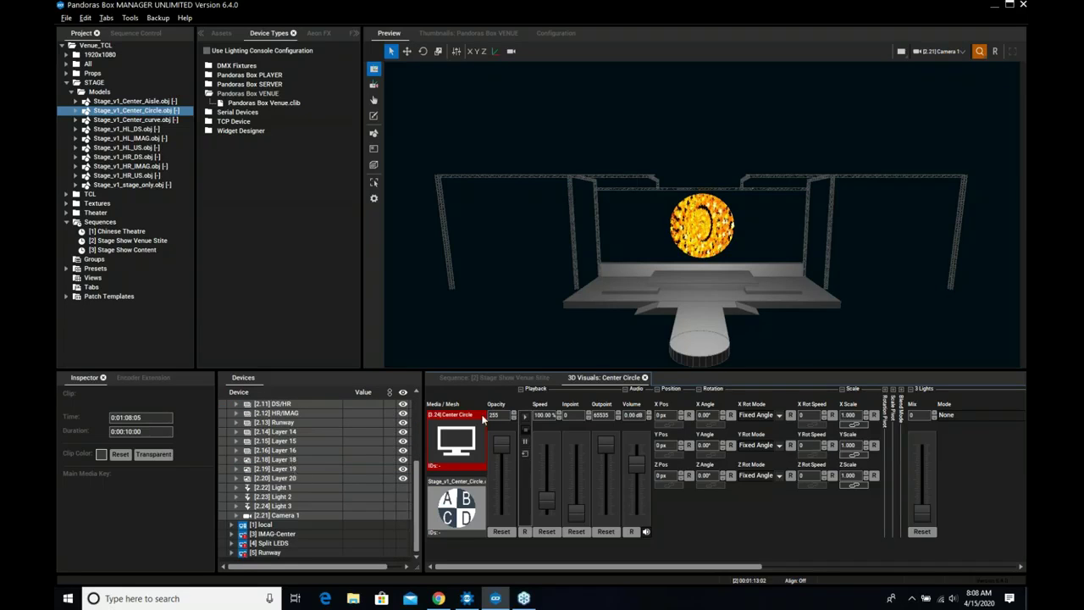
# Return to the Stage Show Venue Stite sequence, preview the full stage at 00:00:17:15 and select Layer 3
pyautogui.click(474, 379)
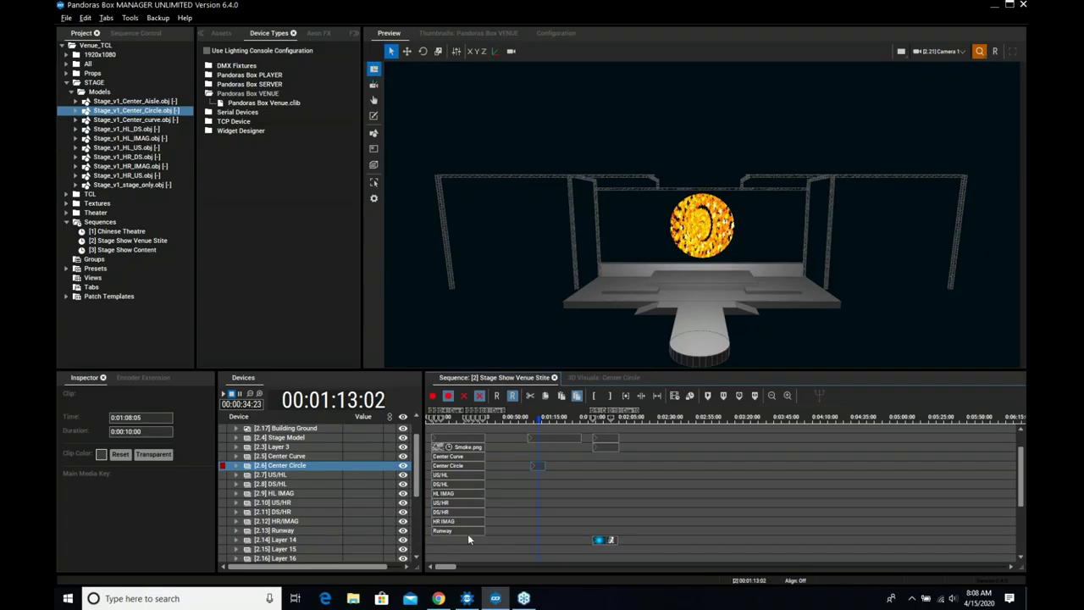
pyautogui.click(455, 421)
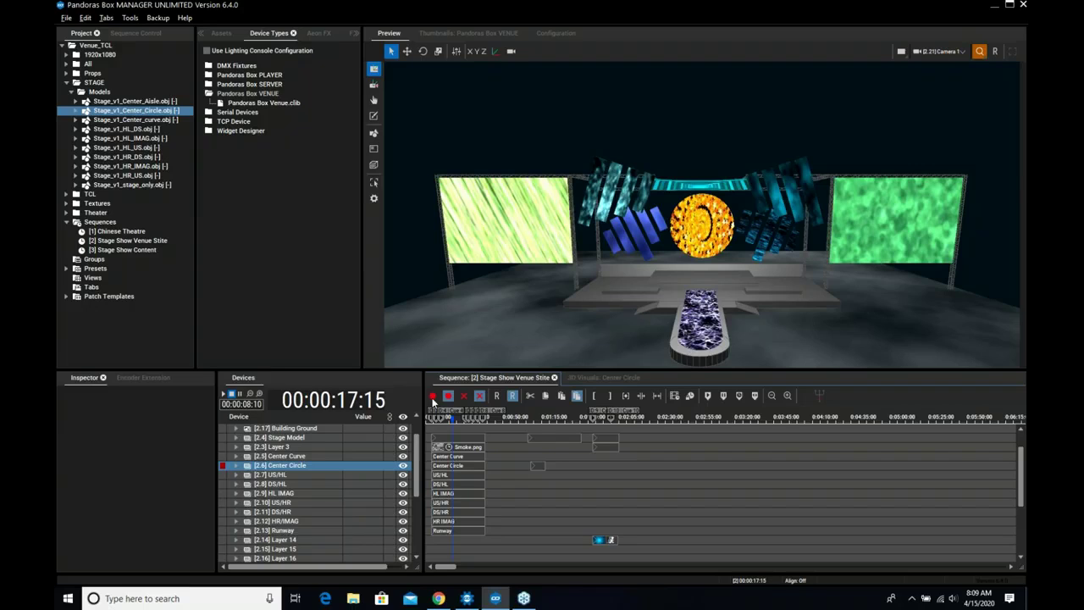
pyautogui.click(284, 449)
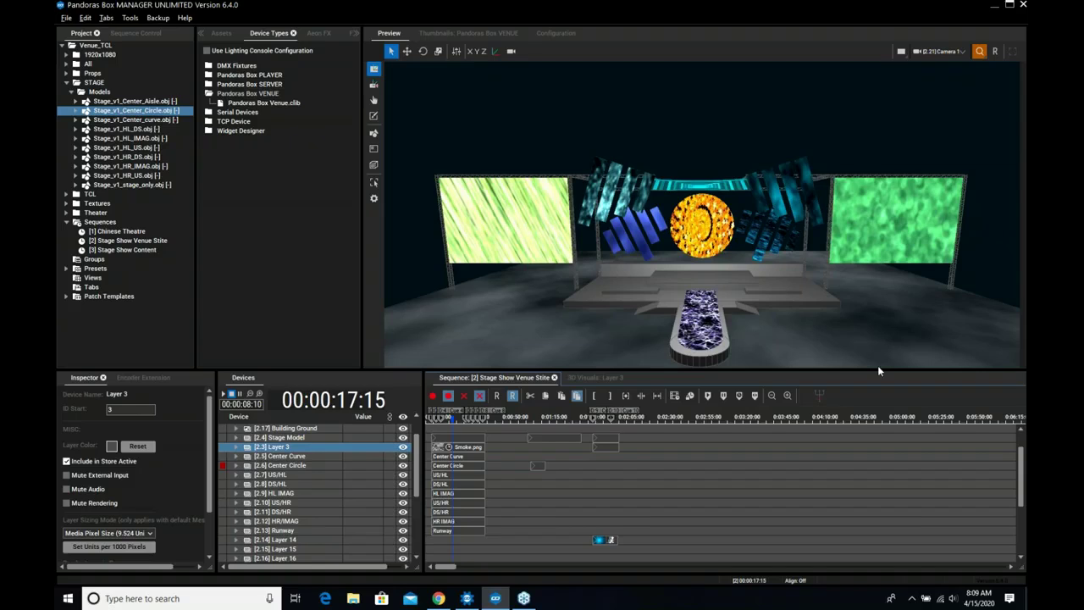
# Show the Stage Show Content sequence, play it to 00:00:07:07 and look through the layers of 3D Visuals
pyautogui.doubleClick(119, 249)
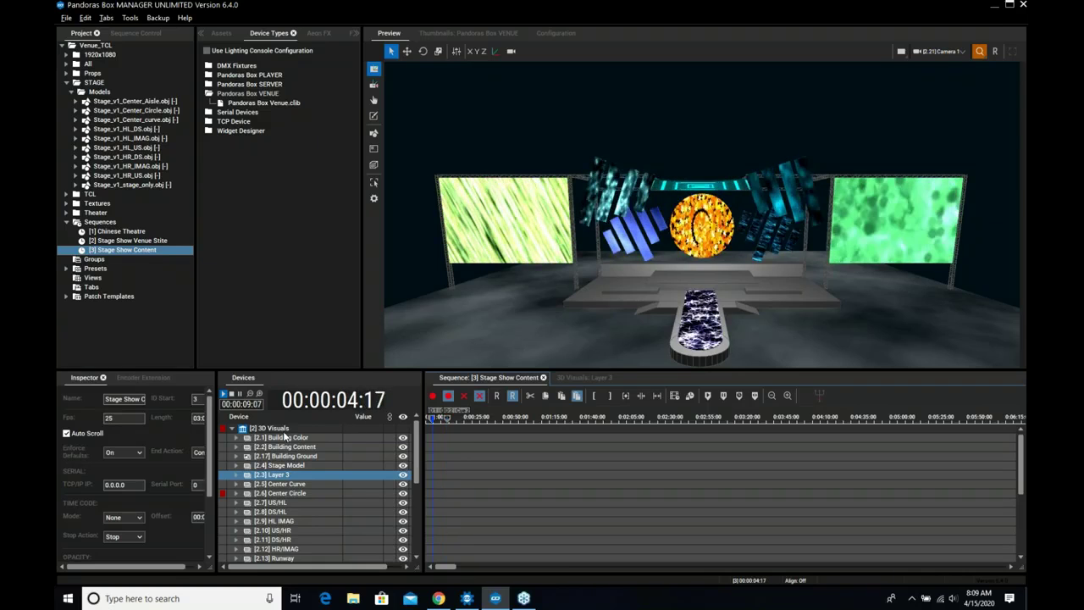
pyautogui.click(283, 429)
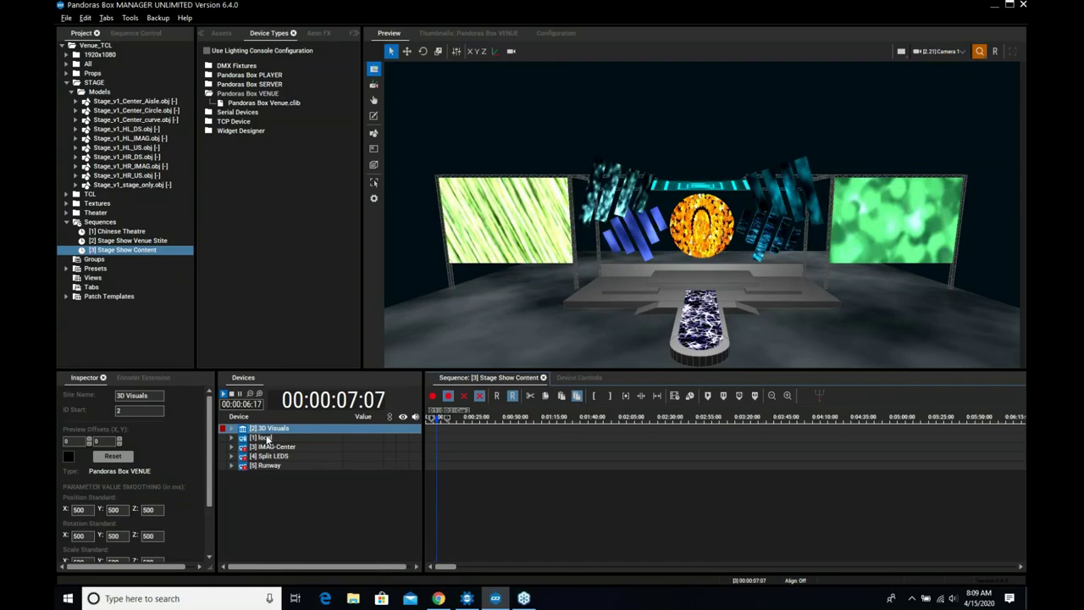
pyautogui.click(267, 429)
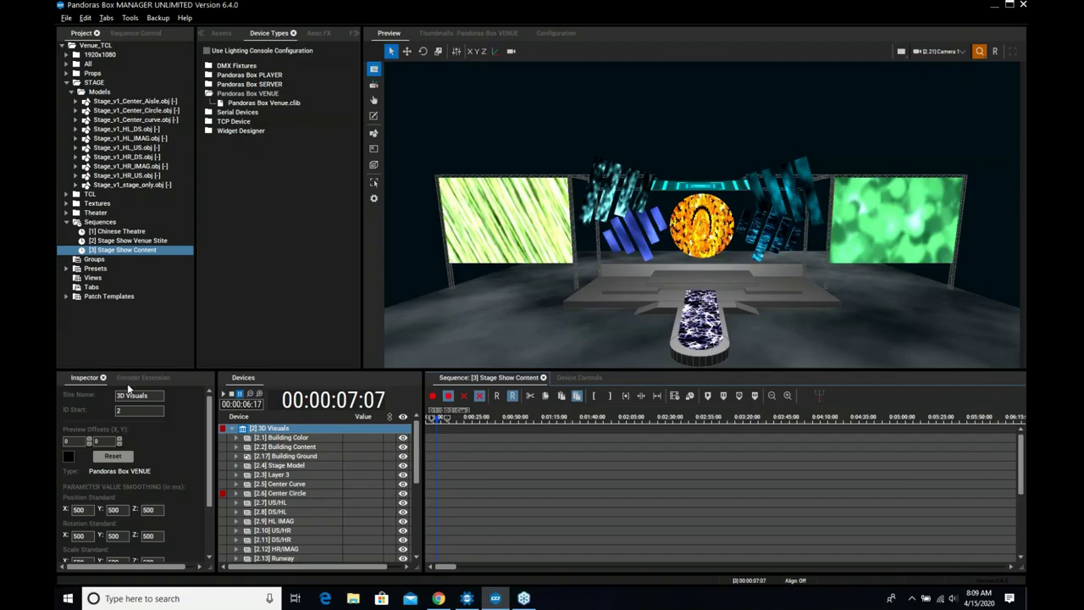
pyautogui.scroll(-5, 272, 477)
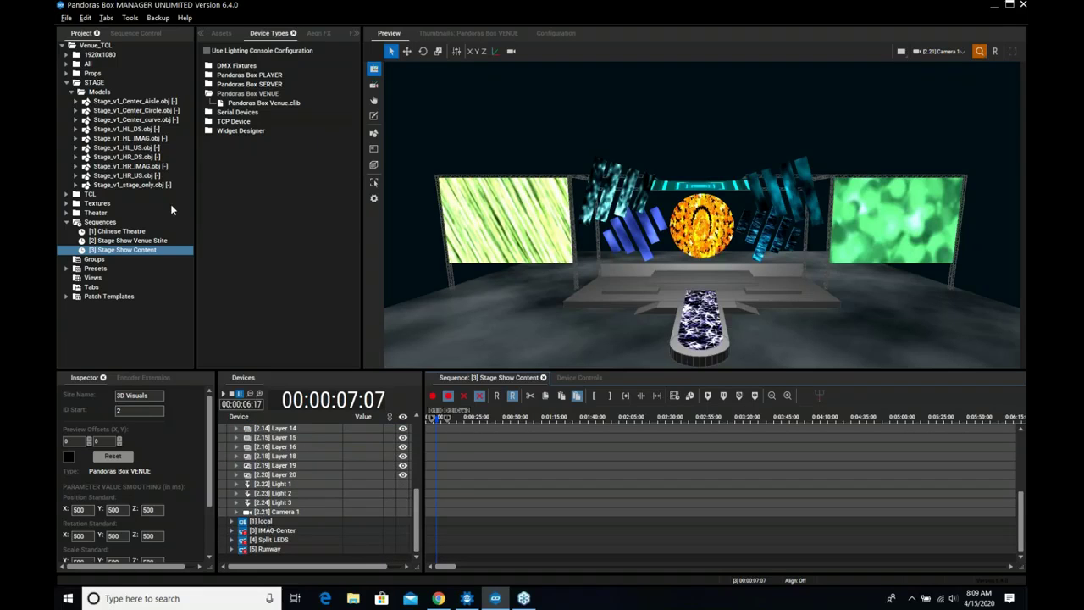
# Select Camera 1 of 3D Visuals in the Stage Show Venue Stite sequence and view its position at 00:00:13:22
pyautogui.click(127, 241)
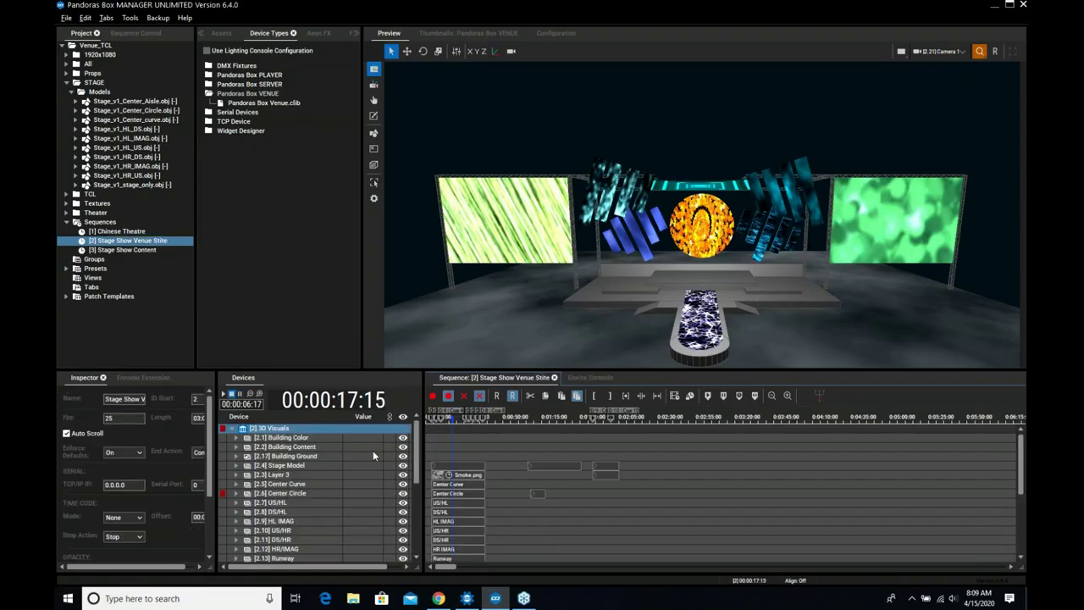
pyautogui.scroll(-2, 430, 464)
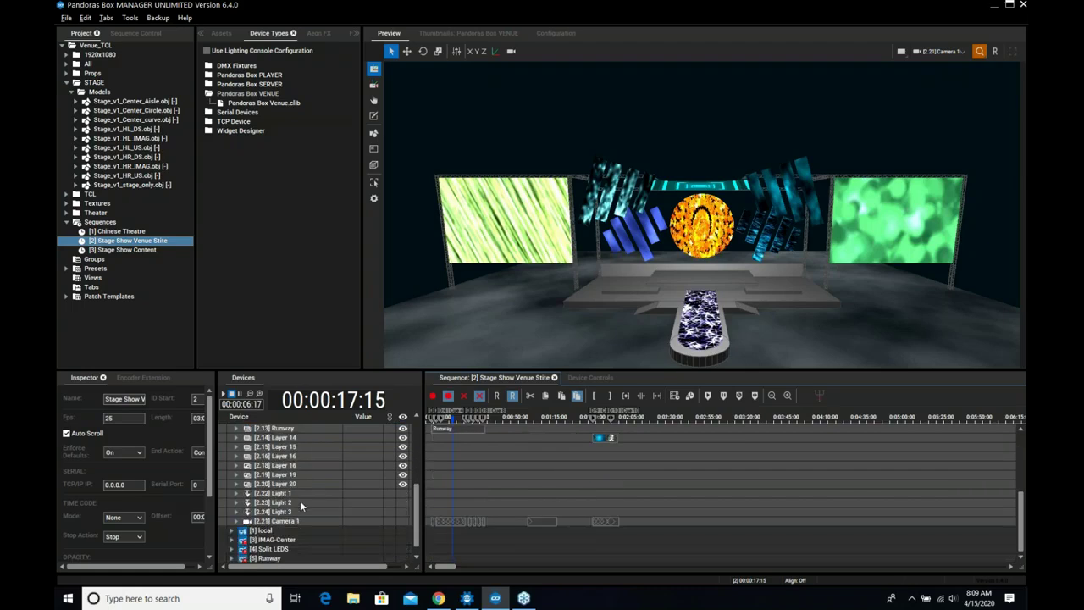
pyautogui.click(298, 523)
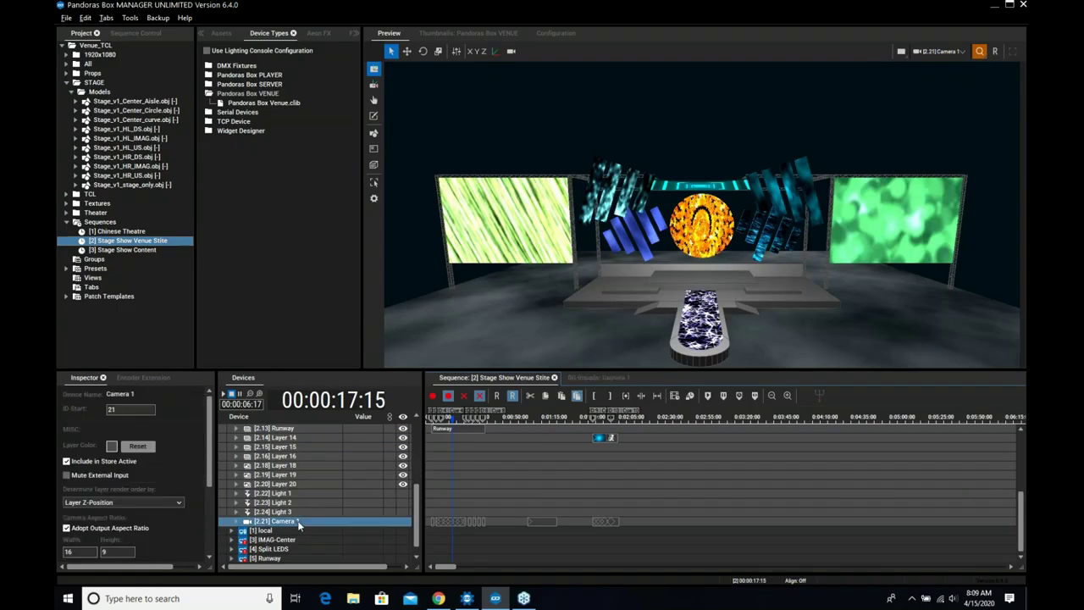
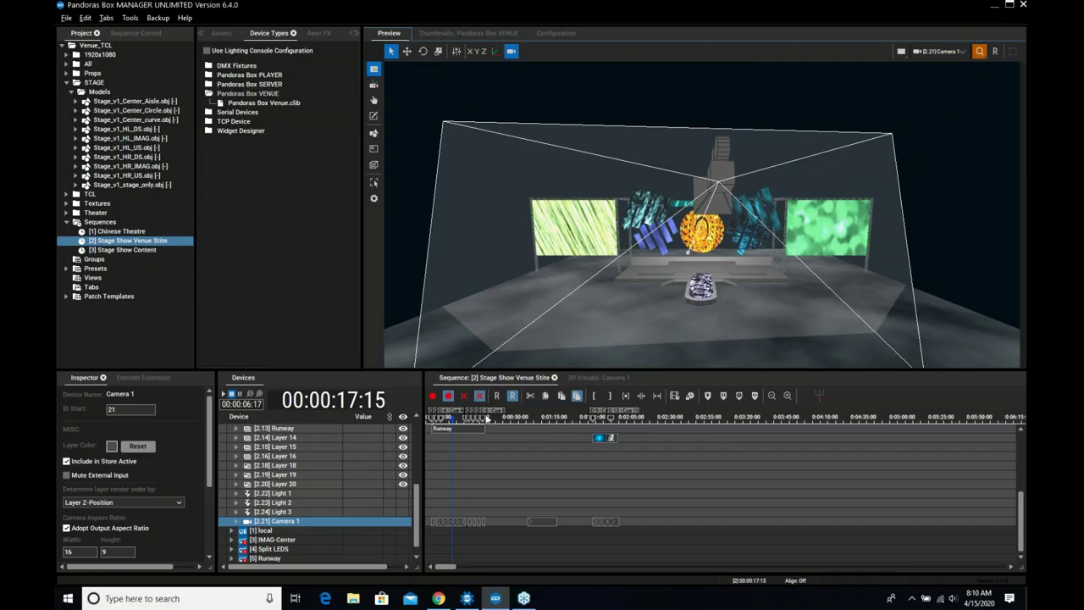
pyautogui.moveTo(450, 417); pyautogui.dragTo(446, 417)
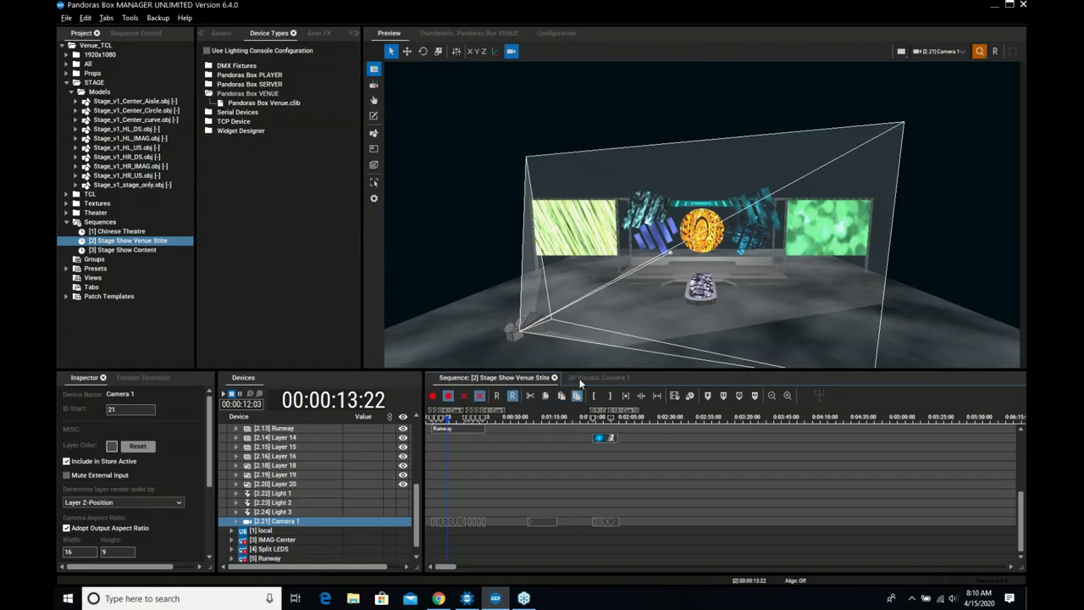
# Review the parameter controls of Camera 1 and return to the Stage Show Venue Stite sequence
pyautogui.click(608, 377)
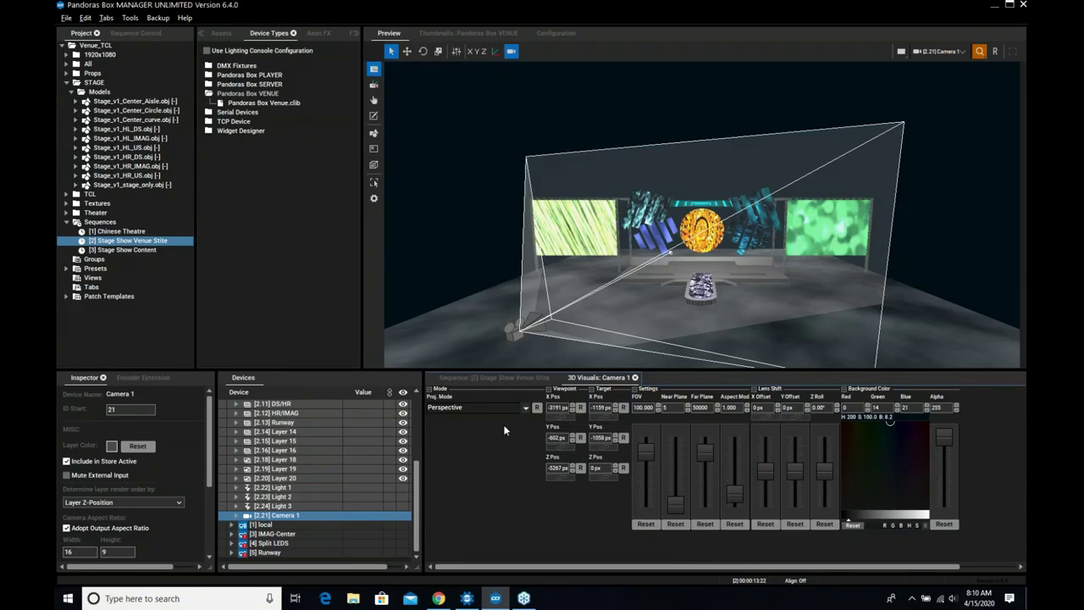
pyautogui.click(484, 378)
pyautogui.scroll(-4, 417, 458)
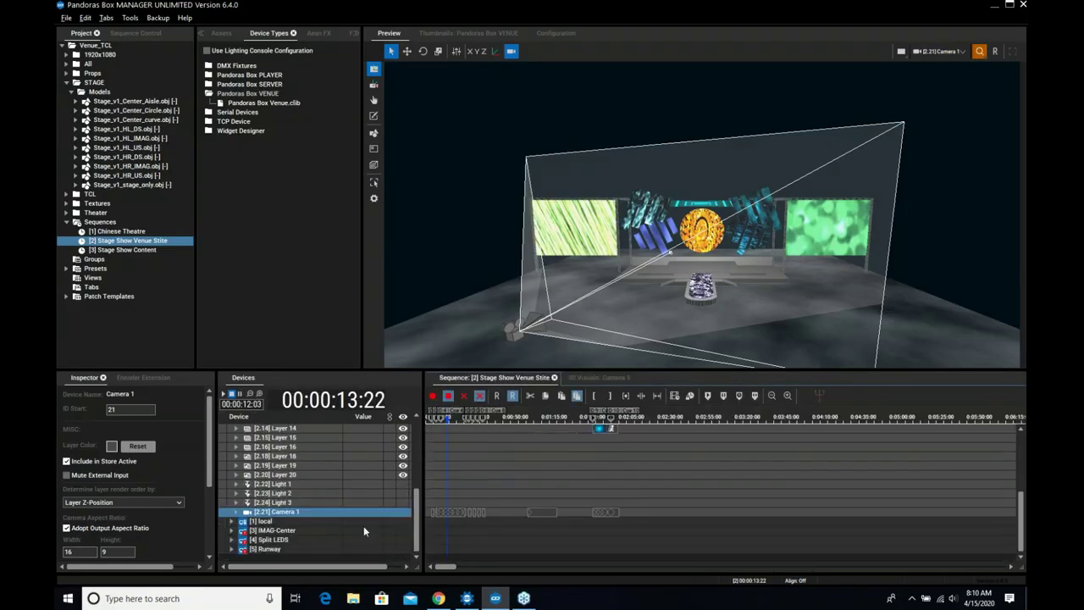
# Expand the parameter groups of Camera 1 in the sequence and scrub along its keys to 00:00:15:10
pyautogui.click(238, 513)
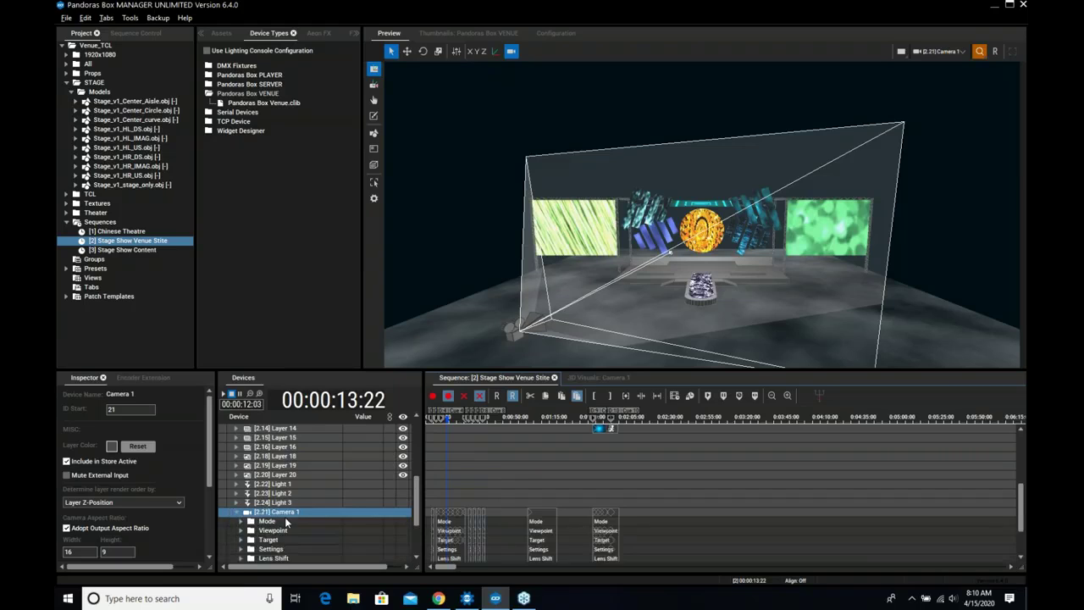
pyautogui.click(788, 396)
pyautogui.click(787, 395)
pyautogui.click(788, 395)
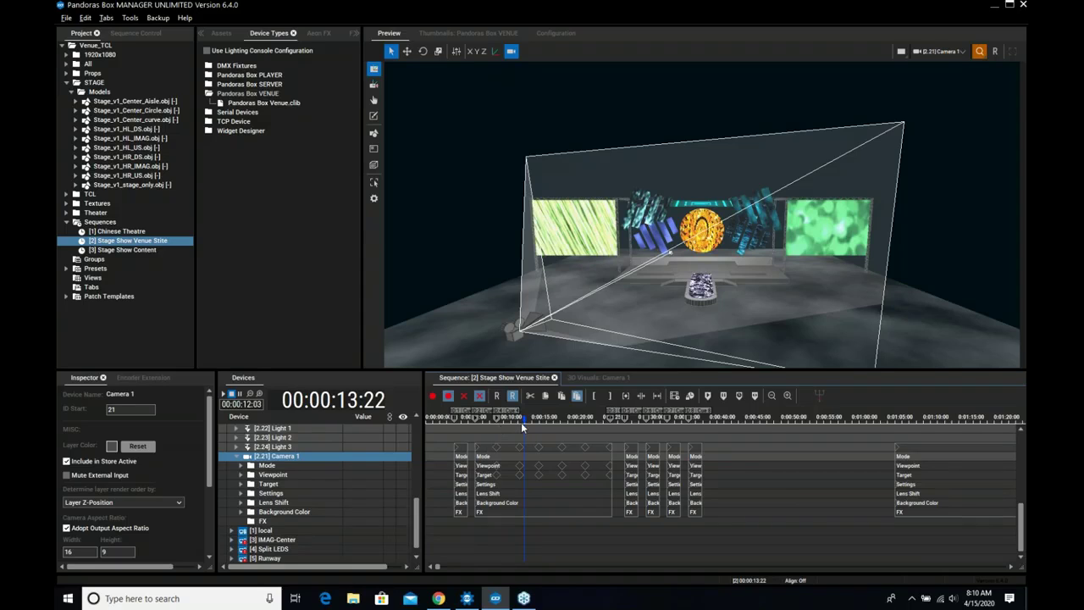
pyautogui.moveTo(521, 422); pyautogui.dragTo(535, 422)
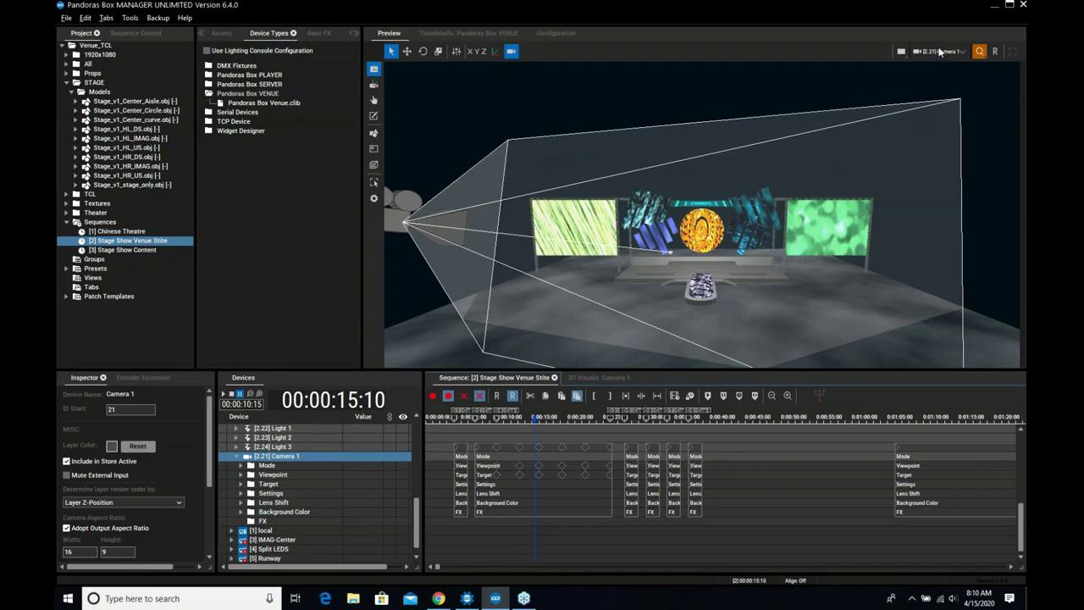
# Preview the stage through [2.21] Camera 1 and play the camera move up to 00:00:20:21
pyautogui.click(940, 53)
pyautogui.click(945, 97)
pyautogui.press('space')
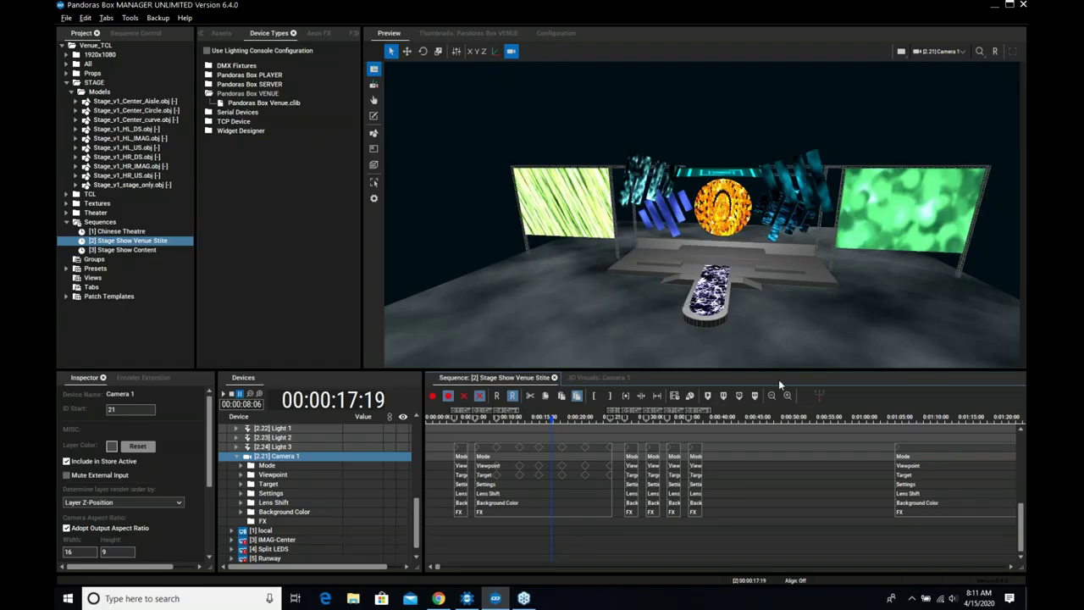
pyautogui.press('space')
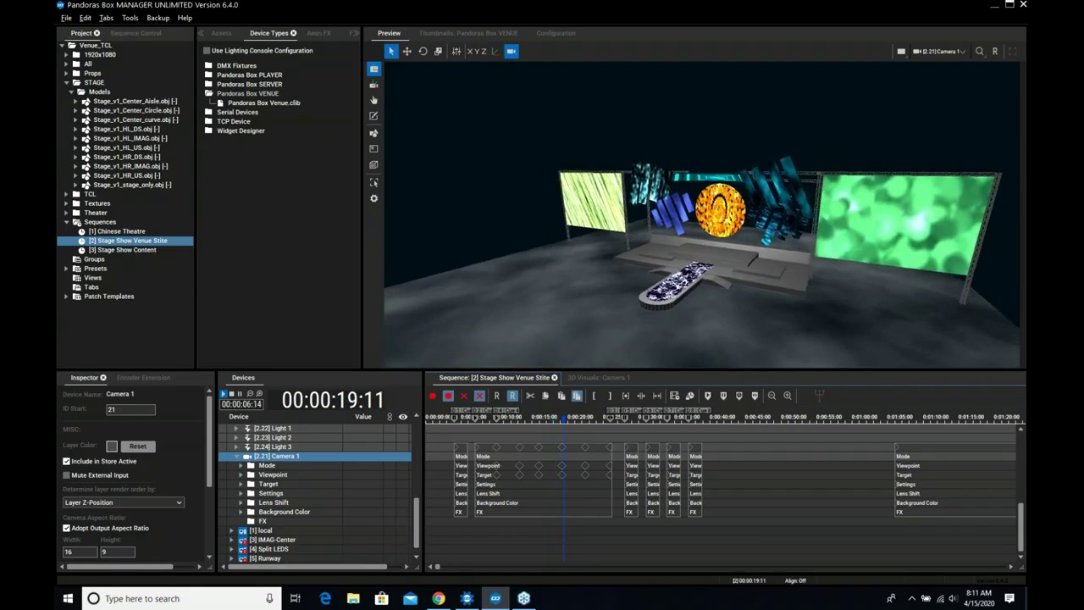
pyautogui.press('space')
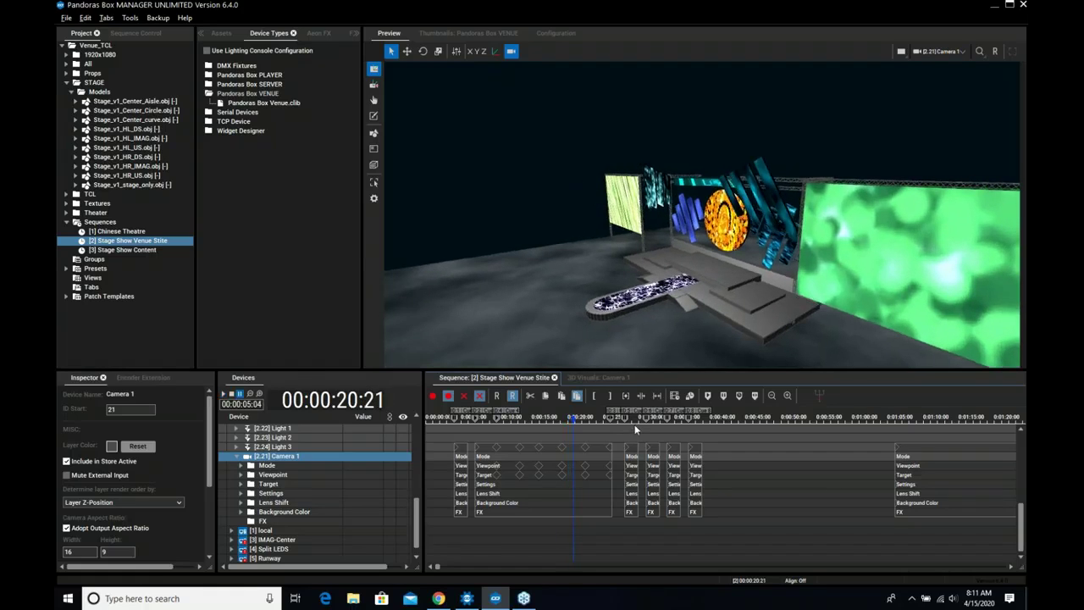
# Preview the Camera 1 shots at 00:00:28:22, 00:00:31:24, 00:00:34:23 and 00:00:38:04
pyautogui.click(631, 418)
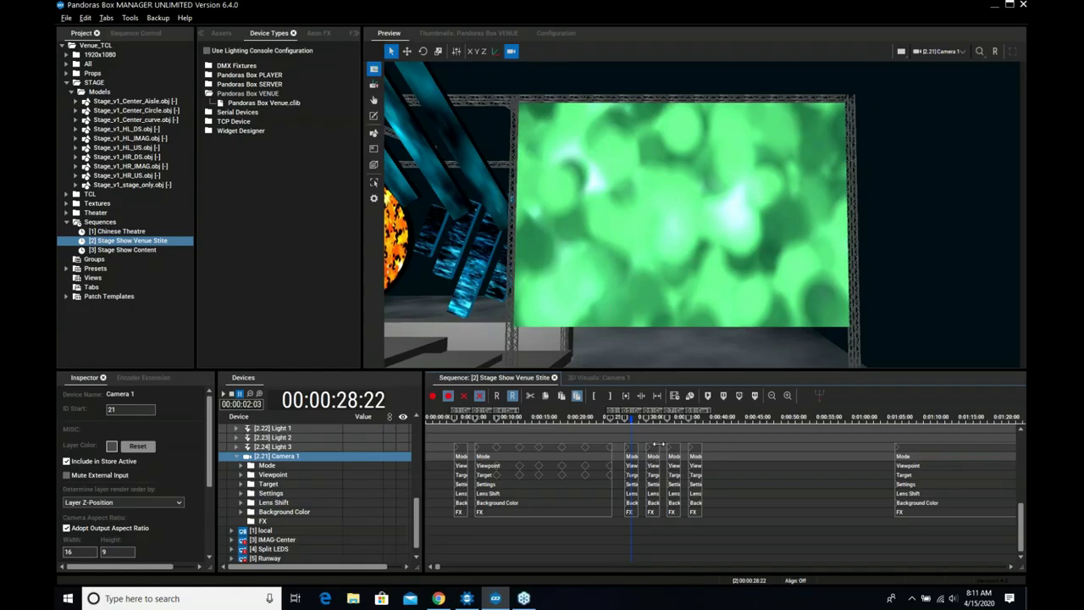
pyautogui.click(653, 420)
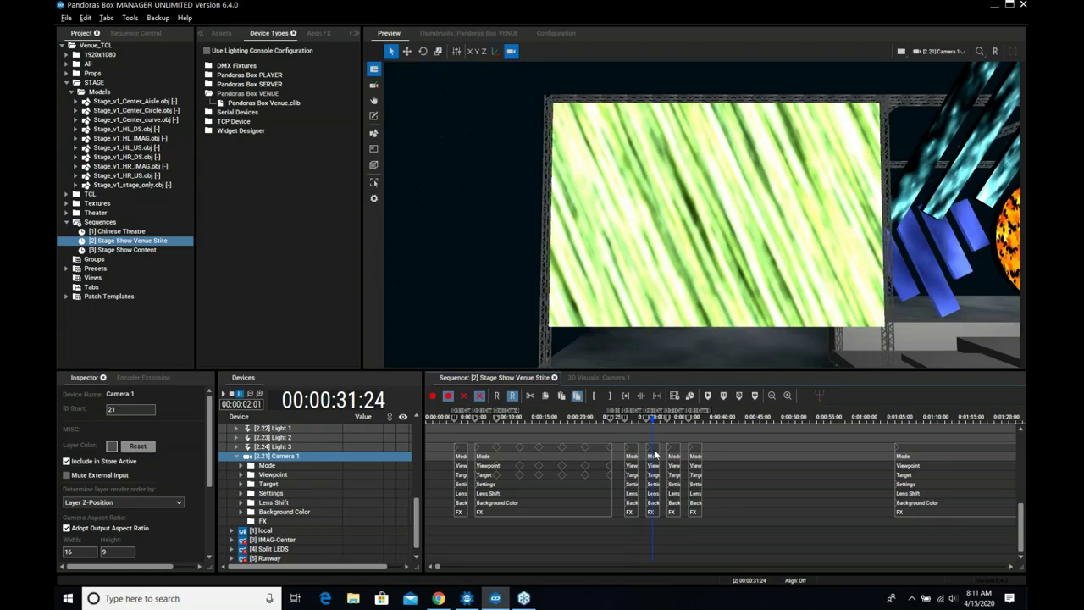
pyautogui.click(674, 418)
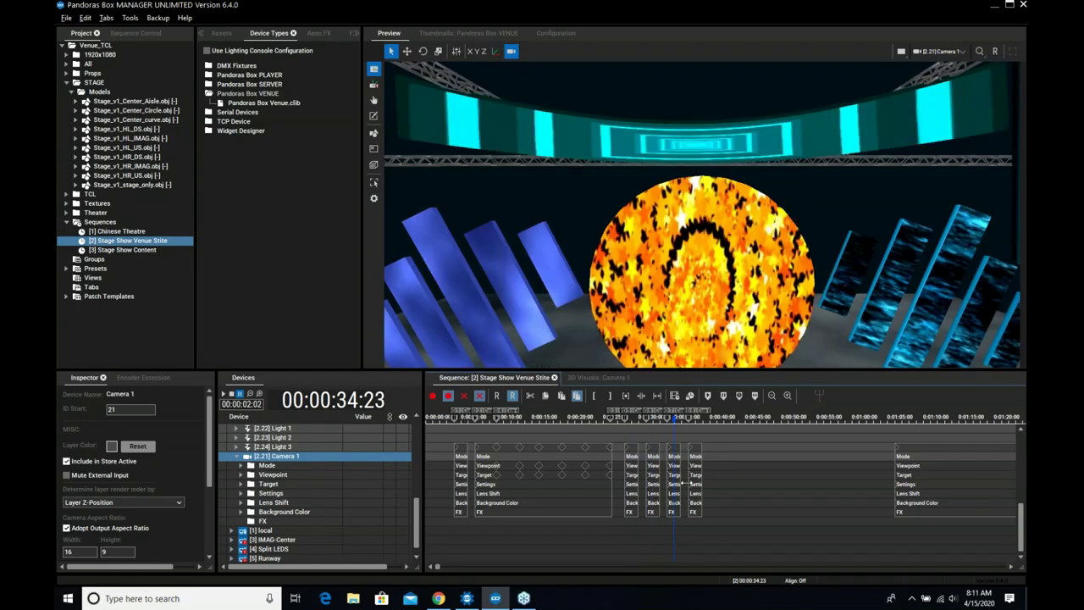
pyautogui.click(697, 423)
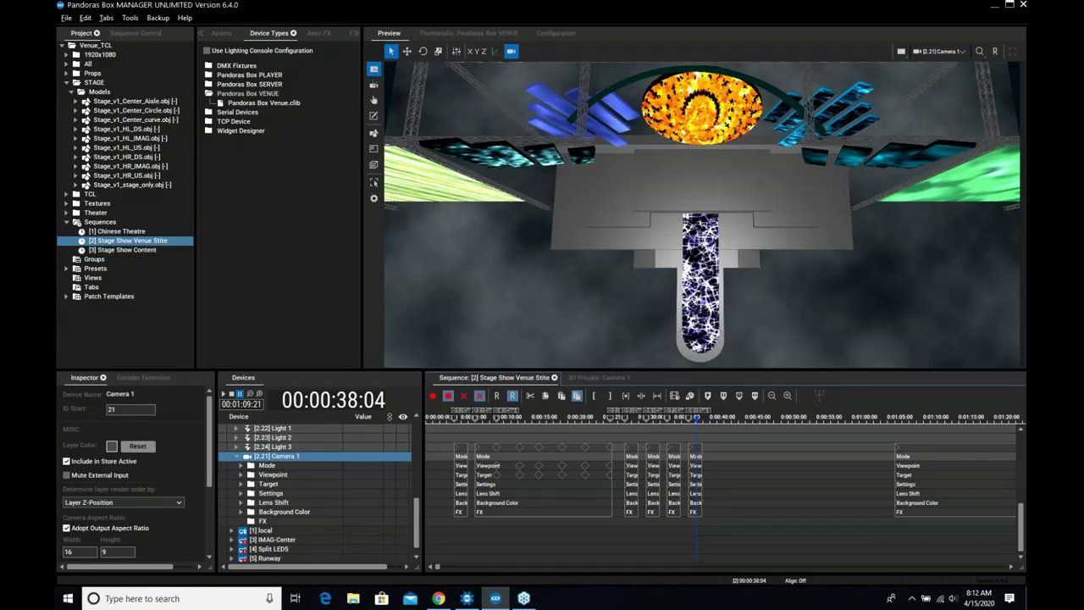
# Return to 00:00:18:13 and examine the 3D Visuals layer clips and the Camera 1 keys
pyautogui.click(556, 417)
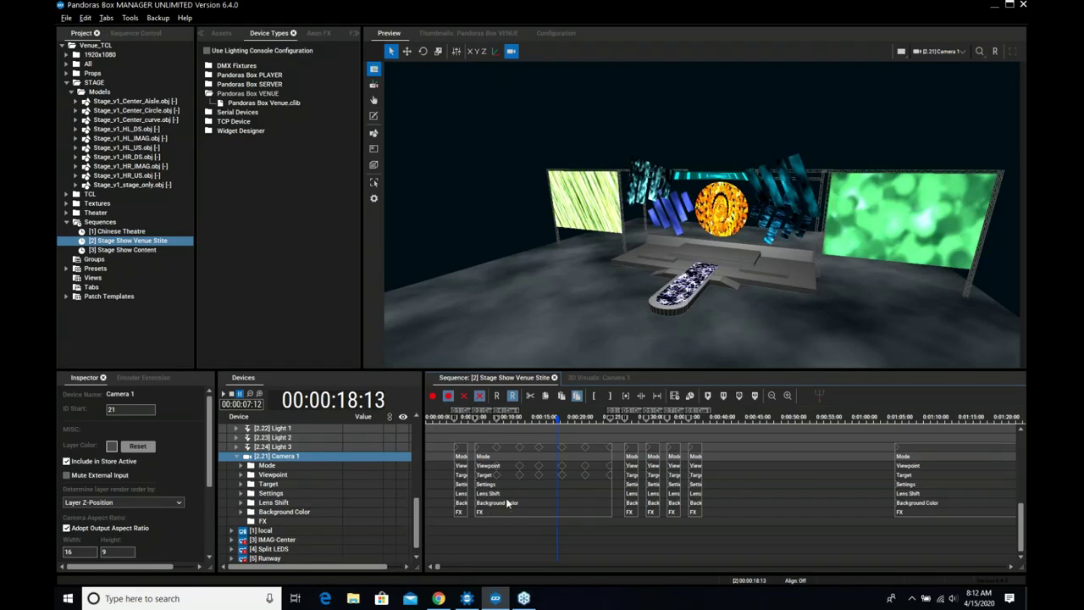
pyautogui.scroll(3, 392, 512)
pyautogui.scroll(3, 392, 512)
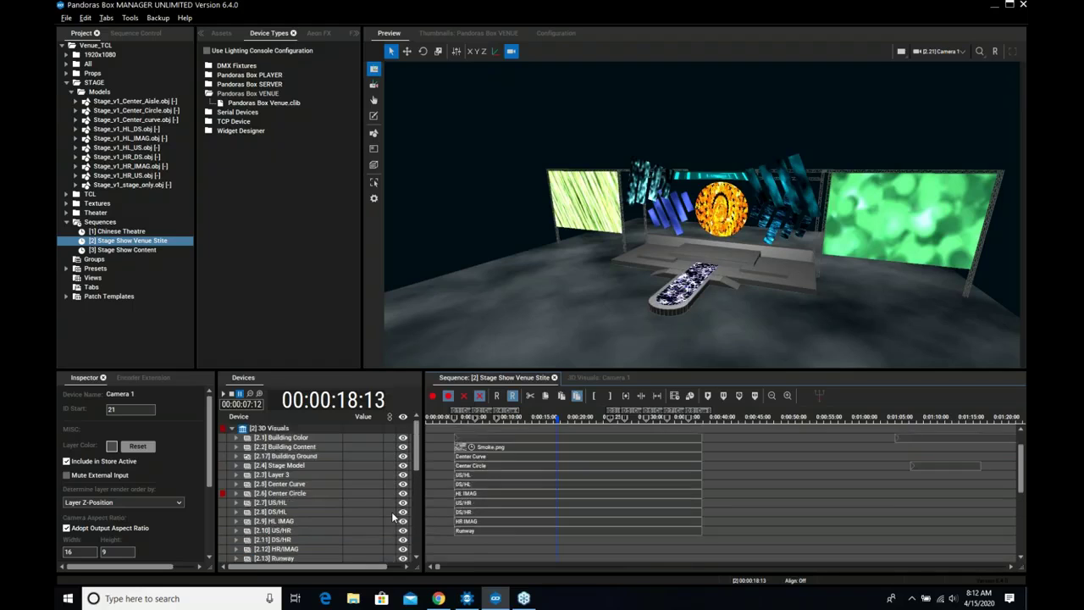
pyautogui.scroll(-2, 555, 523)
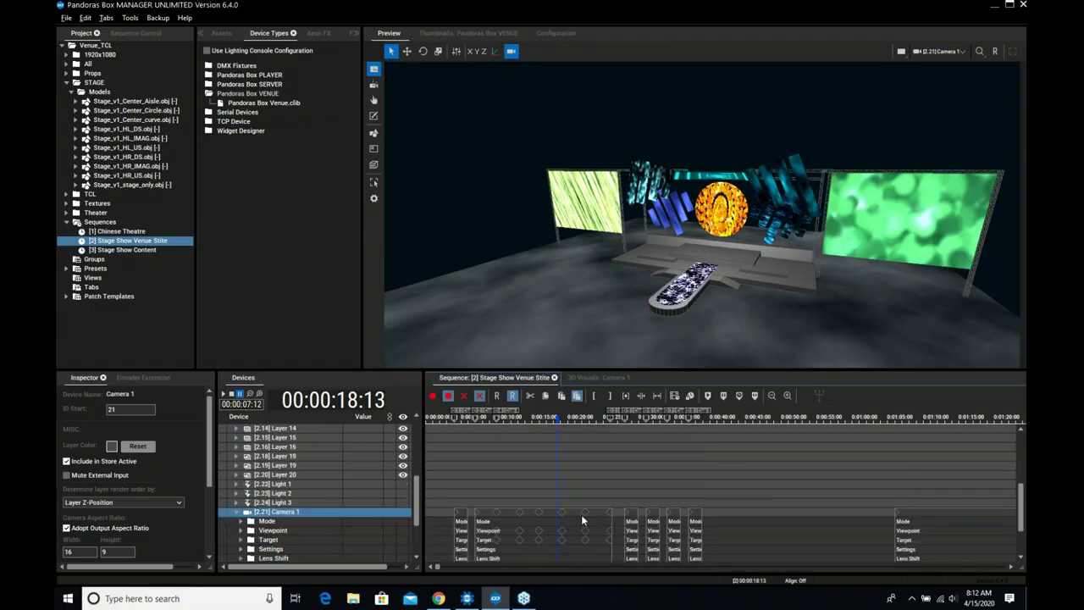
# Move to the camera shot at 00:00:29:03 and shorten the DS/HL clip to a duration of 0:00:22:10
pyautogui.click(633, 418)
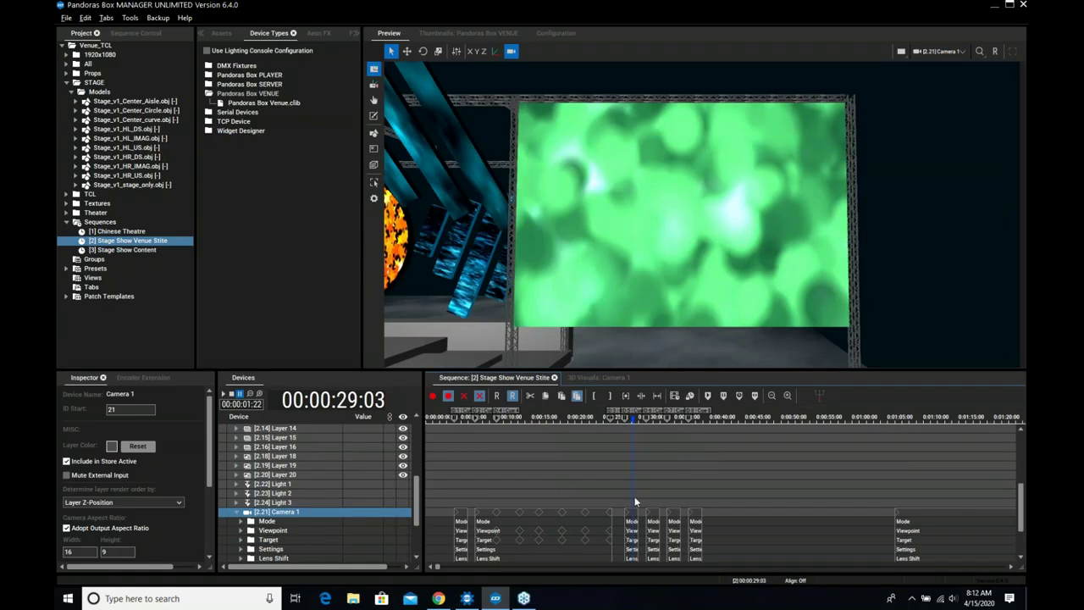
pyautogui.scroll(3, 637, 491)
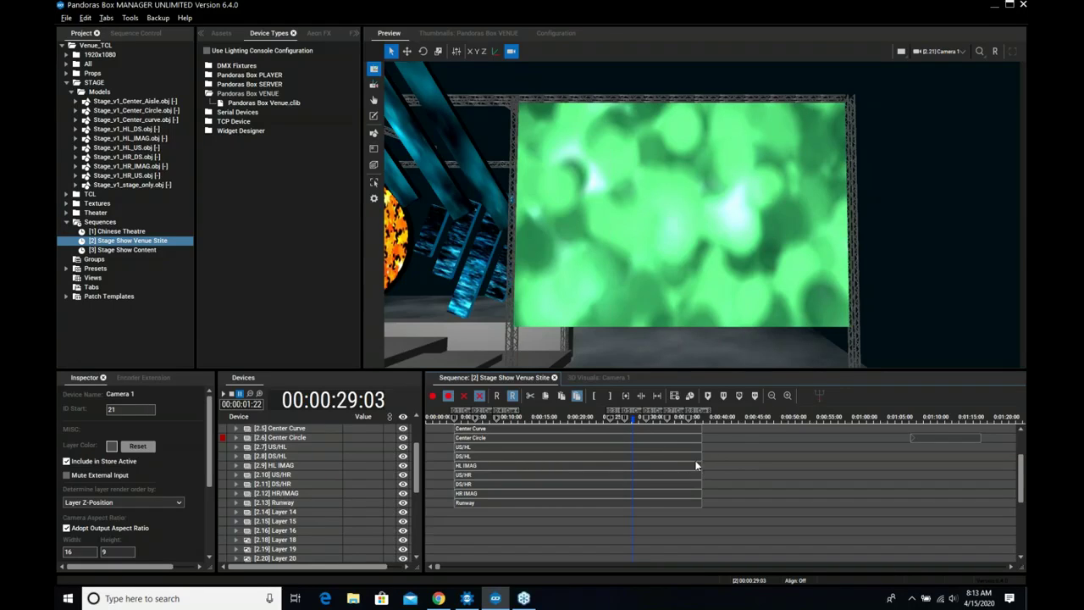
pyautogui.moveTo(701, 456); pyautogui.dragTo(615, 455)
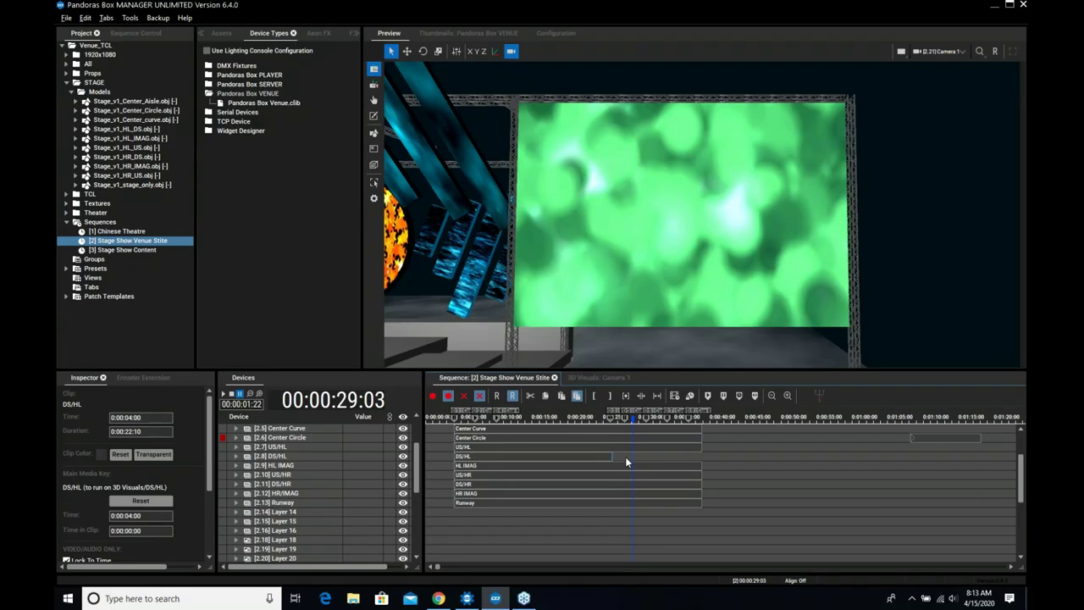
# Extend the DS/HL clip to a duration of 0:00:34:23 and move the sequence to the wide stage shot at 00:00:15:14
pyautogui.moveTo(621, 457); pyautogui.dragTo(696, 459)
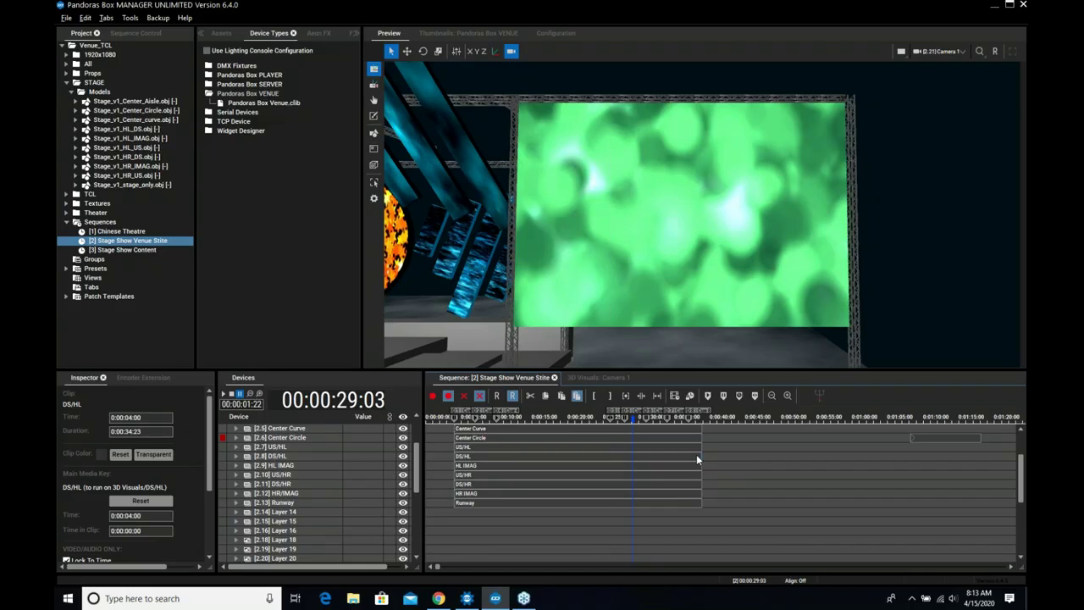
pyautogui.moveTo(567, 421); pyautogui.dragTo(536, 418)
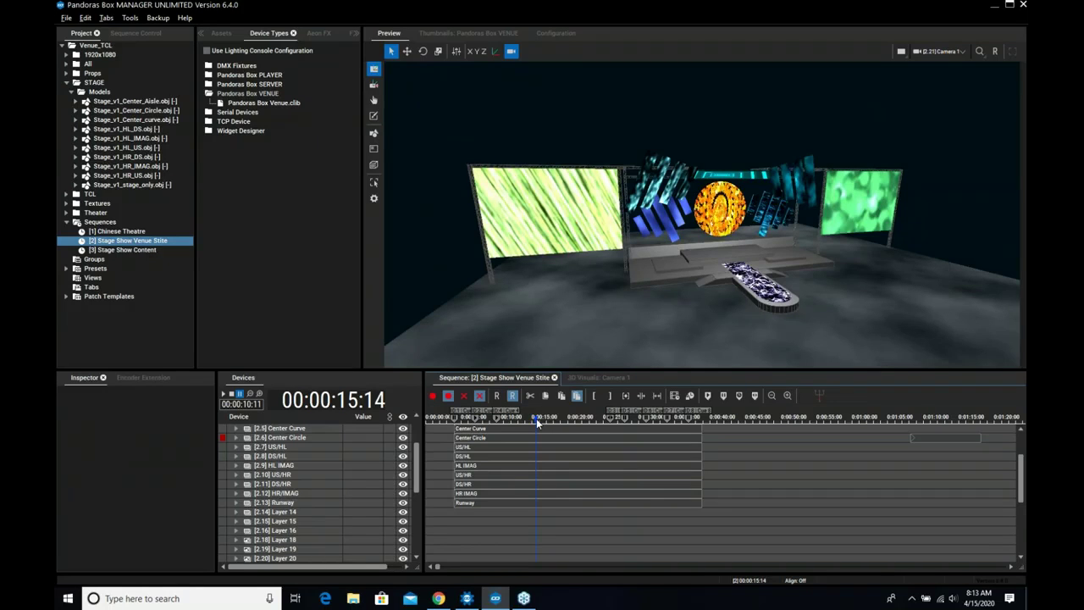
# Open the [3] Stage Show Content sequence and stop its playback
pyautogui.click(772, 396)
pyautogui.click(772, 396)
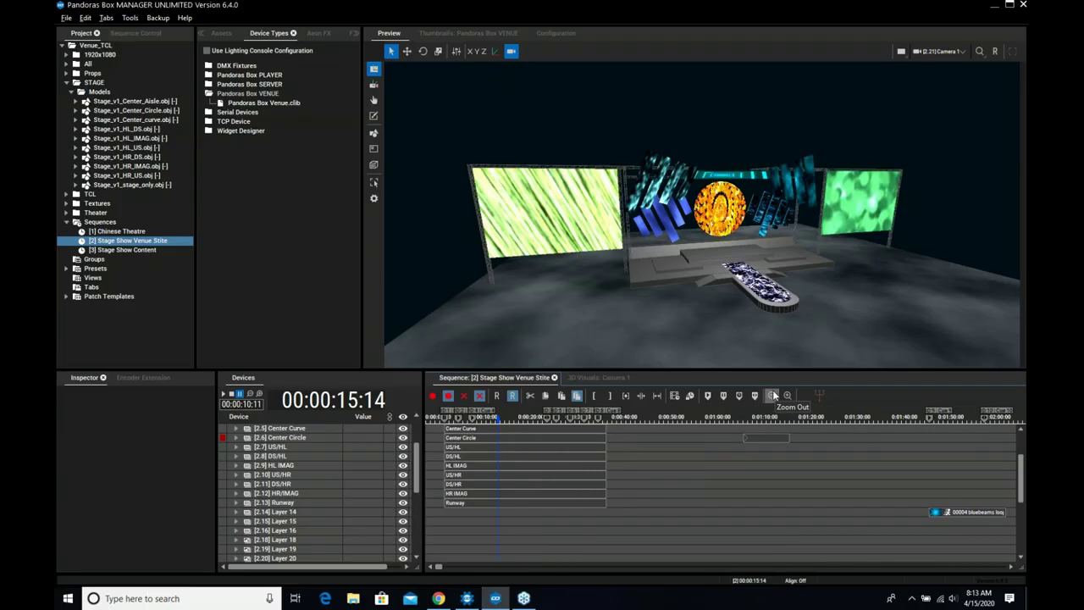
pyautogui.click(772, 395)
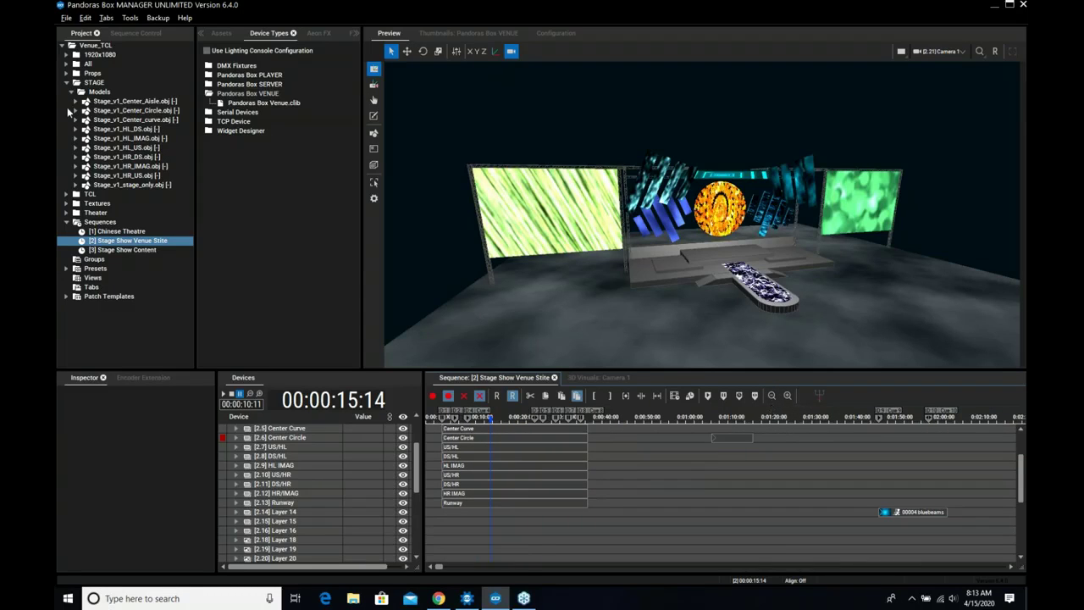
pyautogui.doubleClick(125, 250)
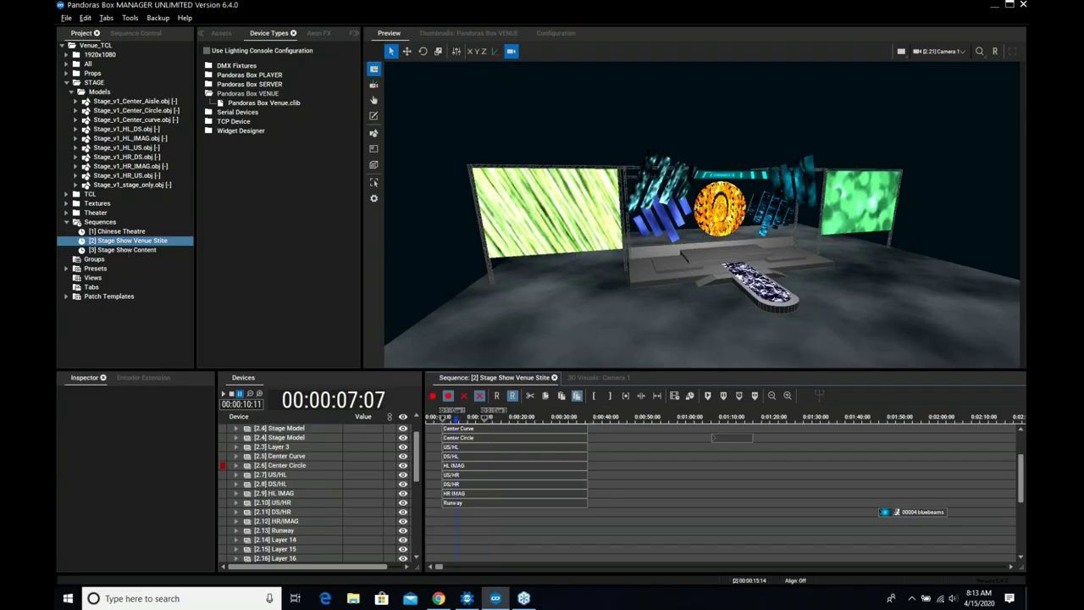
pyautogui.click(232, 395)
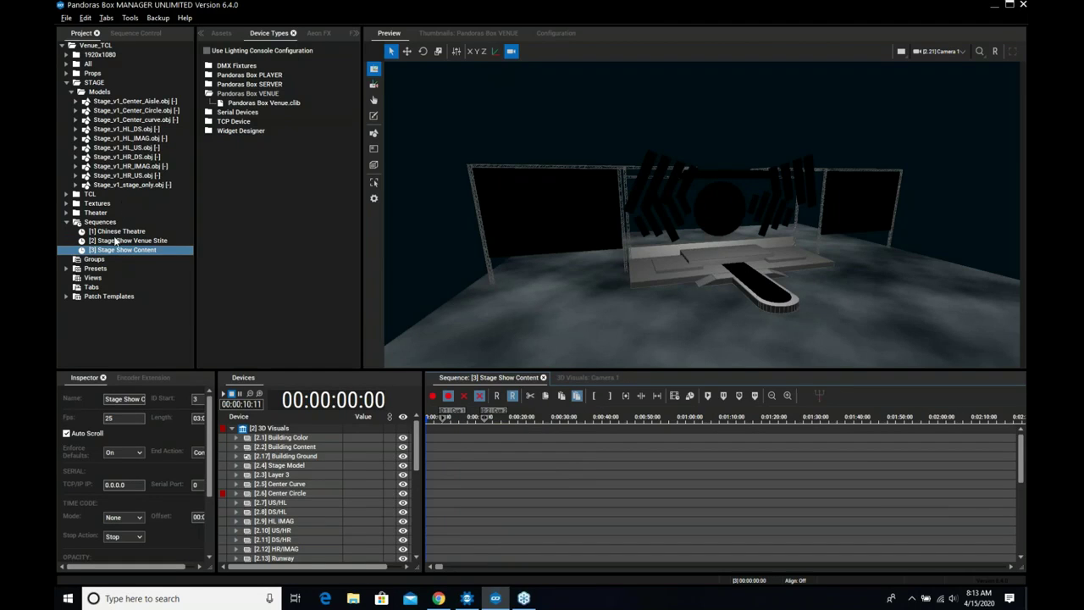
# Show the theatre in [2] Stage Show Venue Stite at 00:01:50:16 and 00:01:51:12, revisiting [3] Stage Show Content in between
pyautogui.doubleClick(116, 240)
pyautogui.click(902, 419)
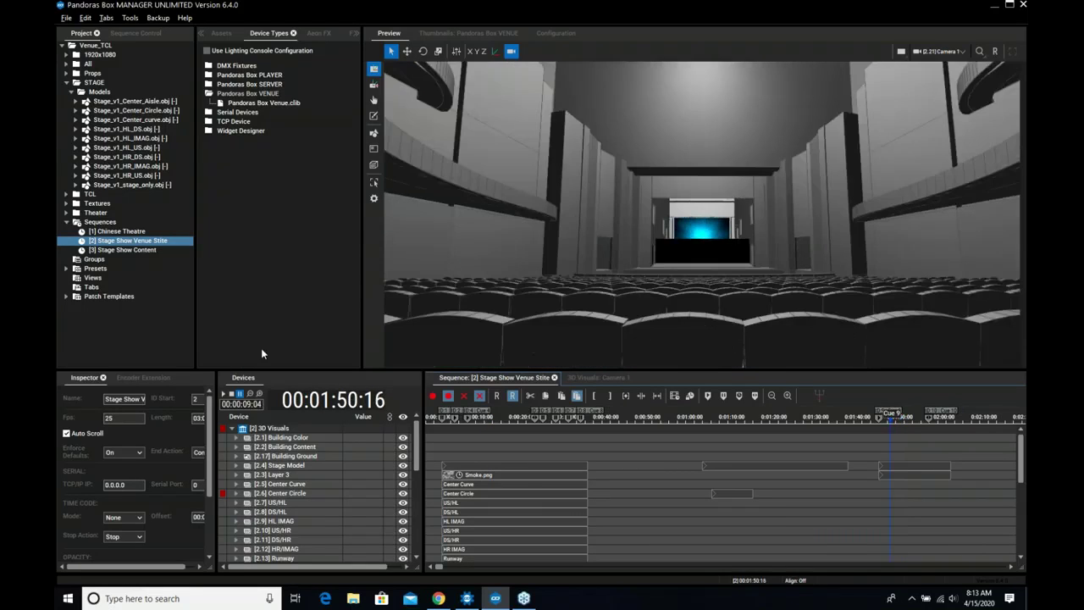
pyautogui.doubleClick(120, 250)
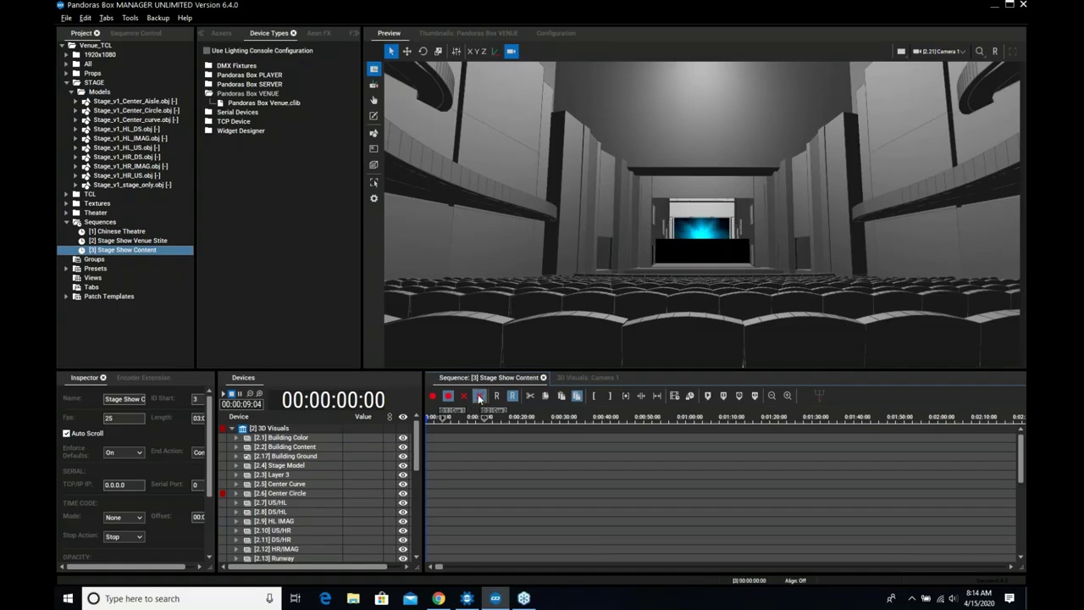
pyautogui.click(511, 399)
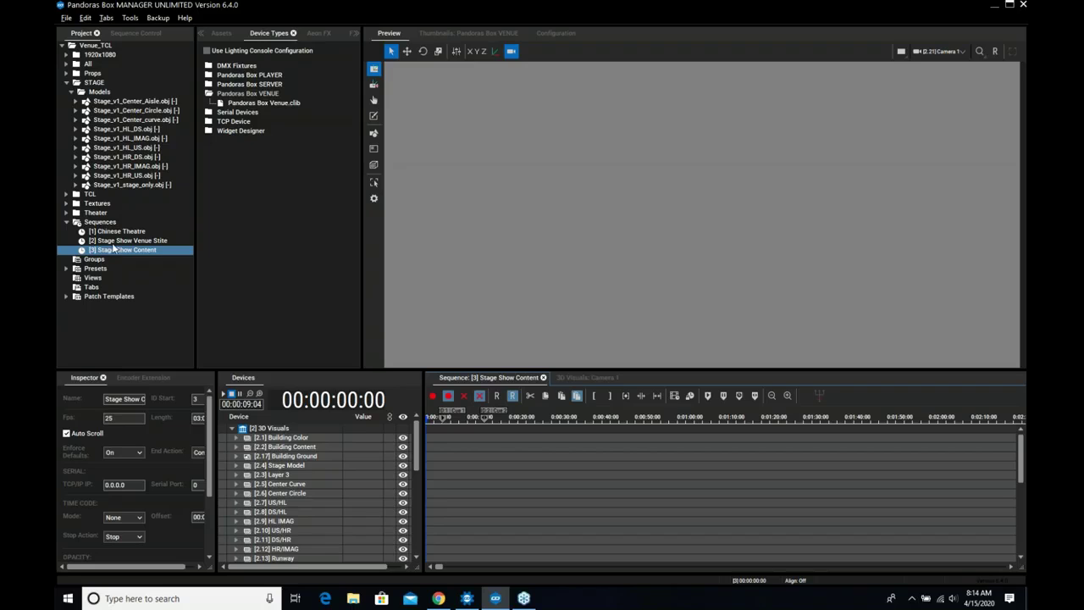
pyautogui.doubleClick(123, 240)
pyautogui.click(726, 417)
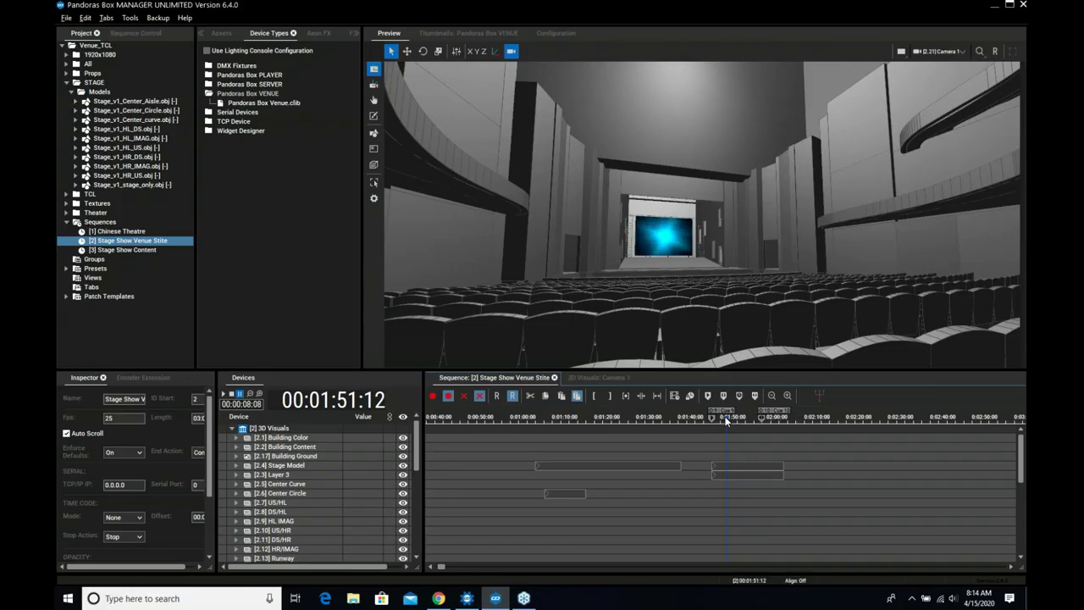
# Play the theatre camera move up to 00:01:55:18, revisit 00:01:50:23 and return to the front shot at 00:01:48:18
pyautogui.click(721, 422)
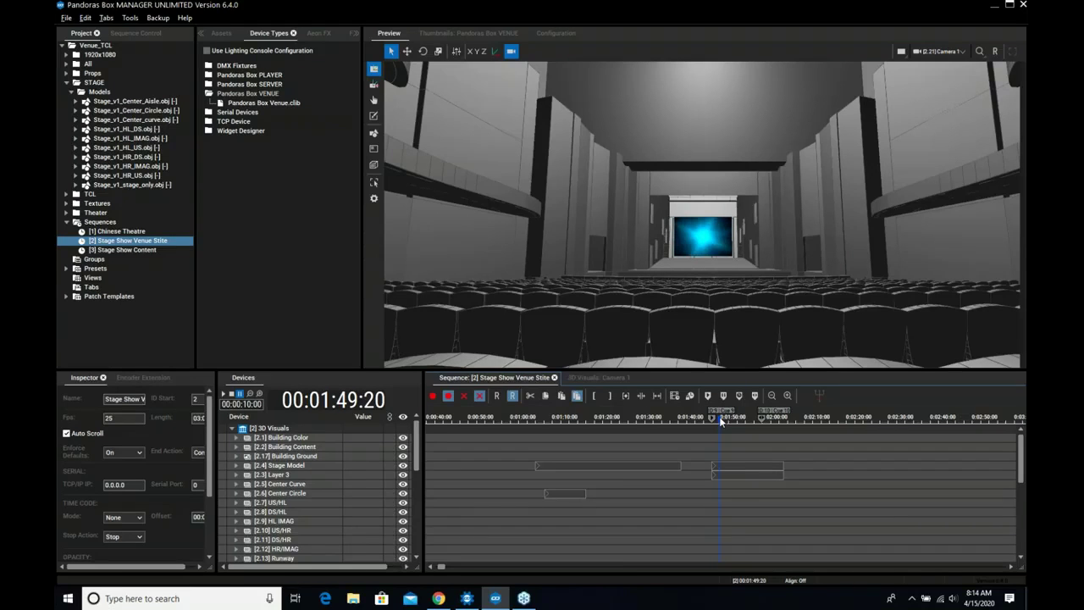
pyautogui.moveTo(720, 421); pyautogui.dragTo(716, 425)
pyautogui.press('space')
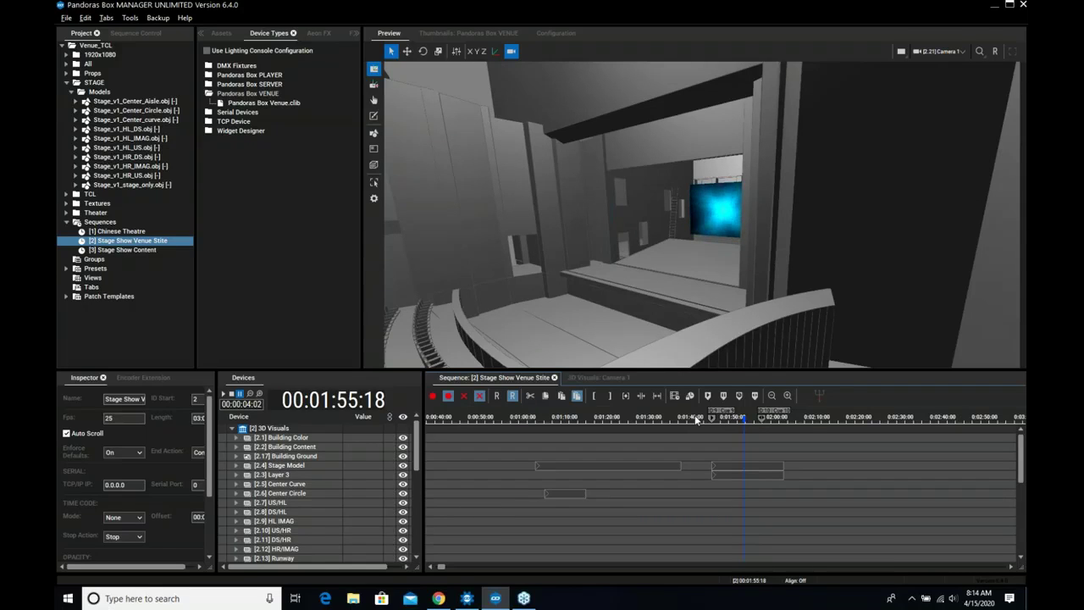
pyautogui.click(725, 418)
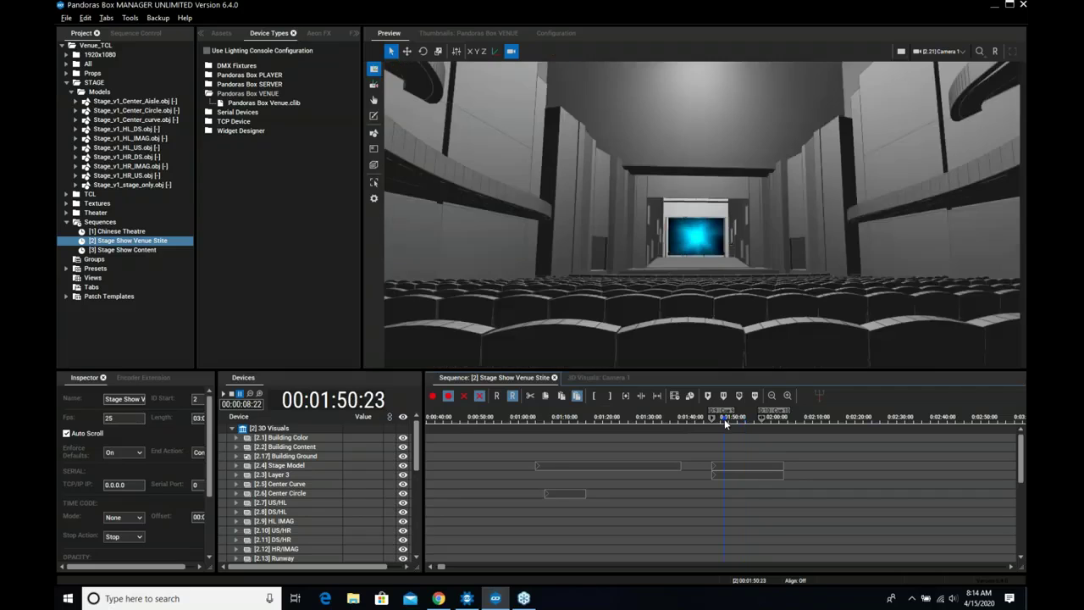
pyautogui.moveTo(724, 418); pyautogui.dragTo(715, 422)
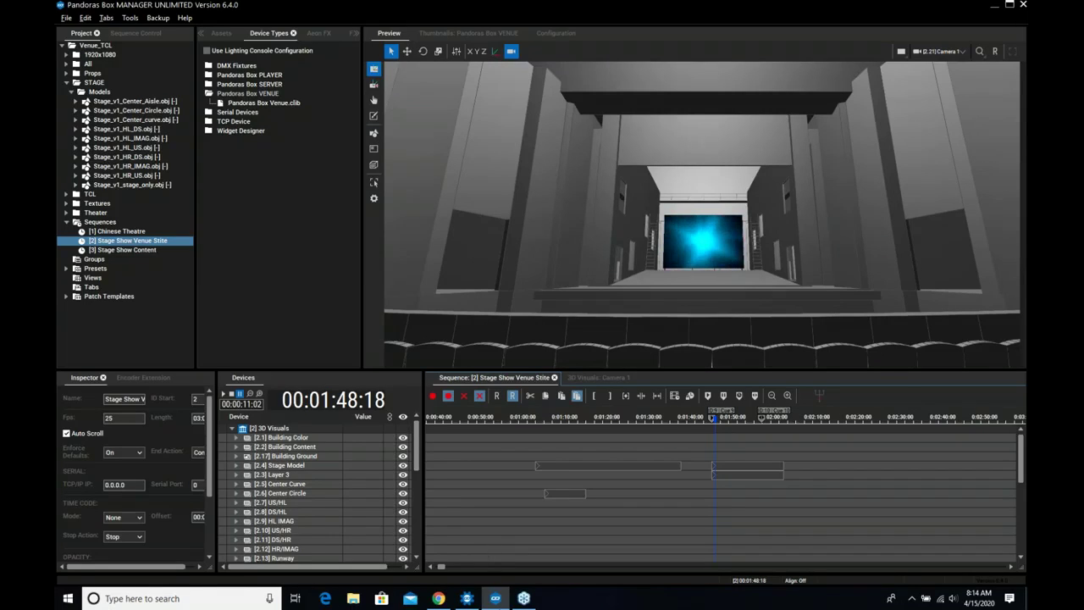
# Switch to the Venue Webinar.wd control window and trigger Set Automation and Screen Automation to move the set and the screen
pyautogui.moveTo(468, 599)
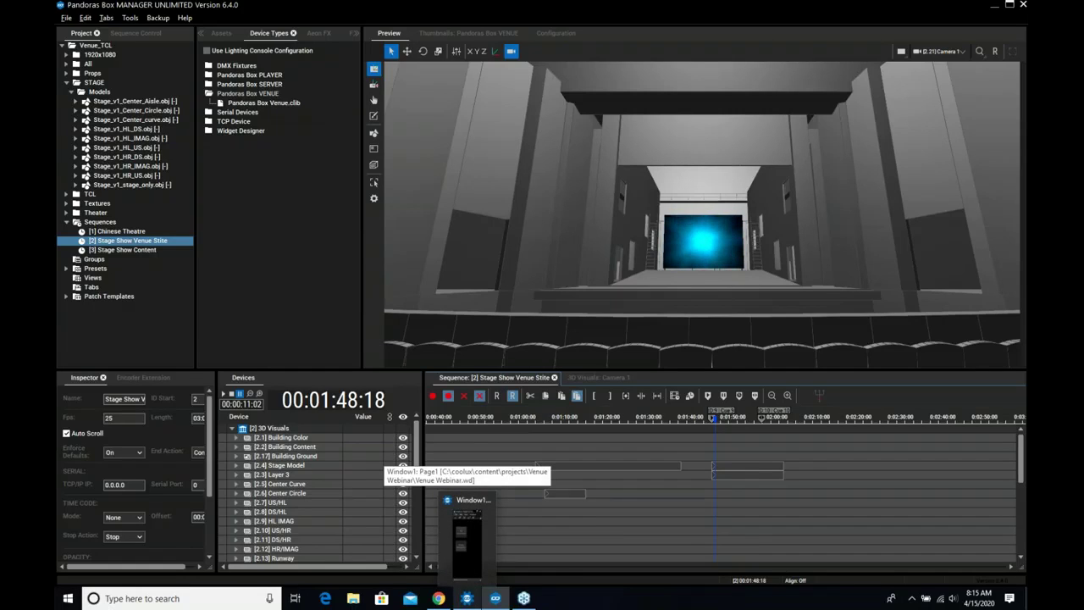
pyautogui.click(466, 530)
pyautogui.click(129, 121)
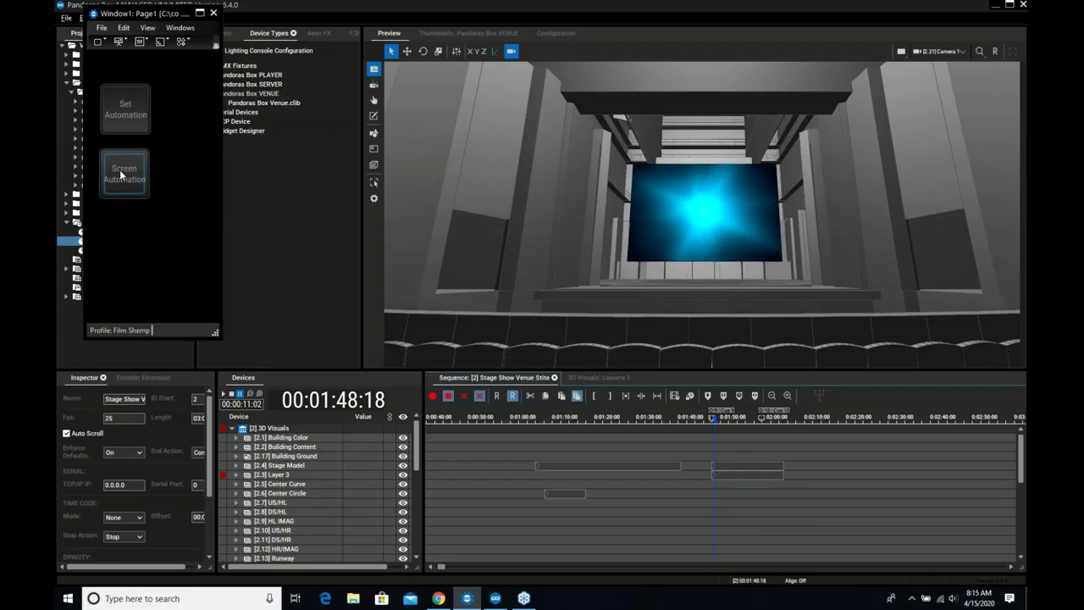
pyautogui.click(108, 126)
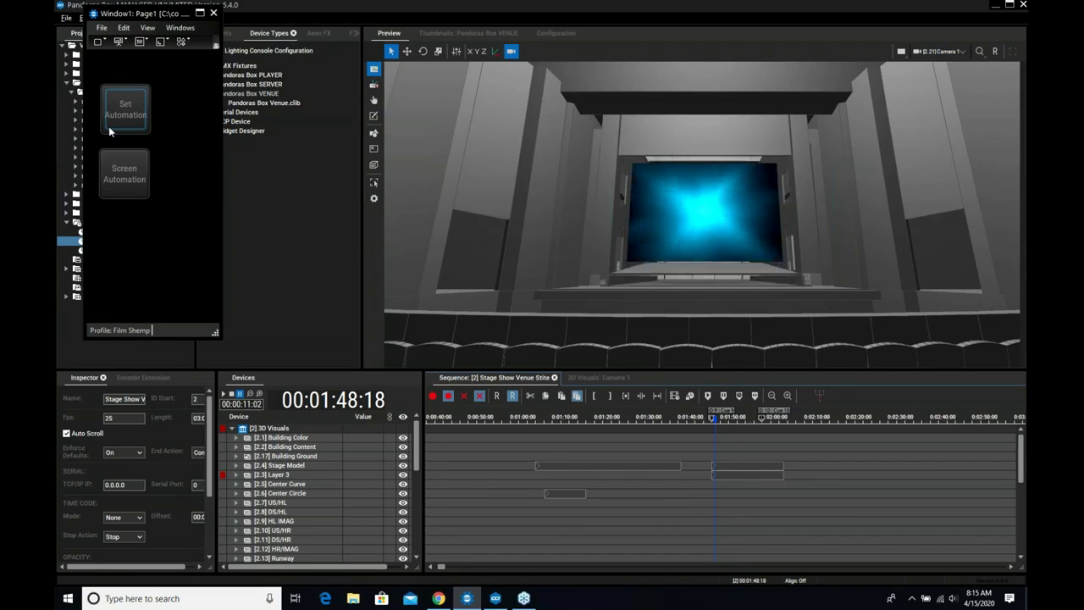
pyautogui.click(119, 169)
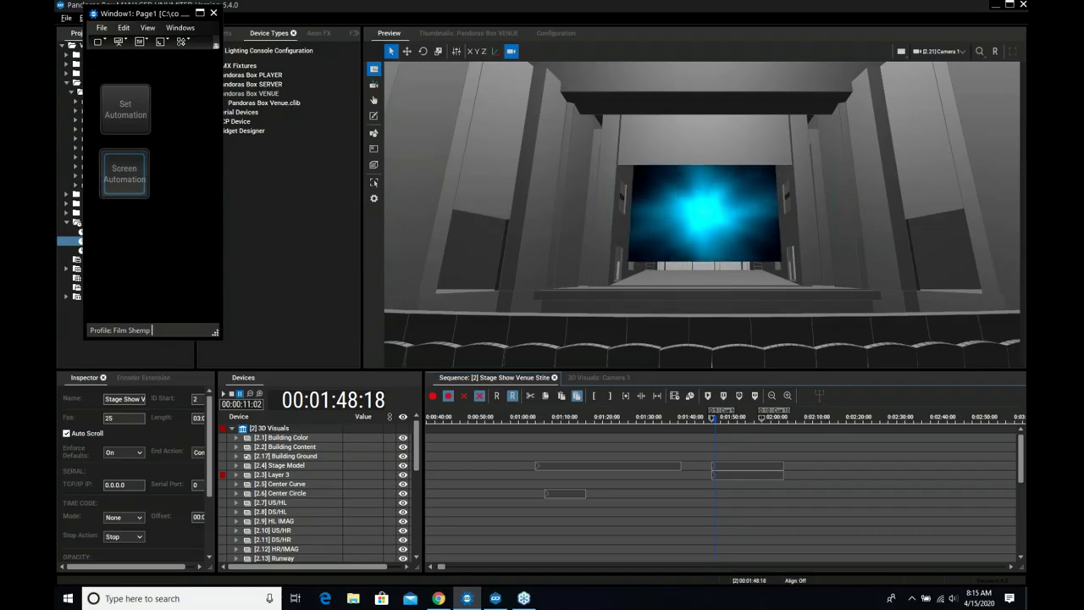
# Move to the theatre shot at 00:01:58:06 and examine the viewpoint, target and FOV parameters of [2.21] Camera 1
pyautogui.click(727, 421)
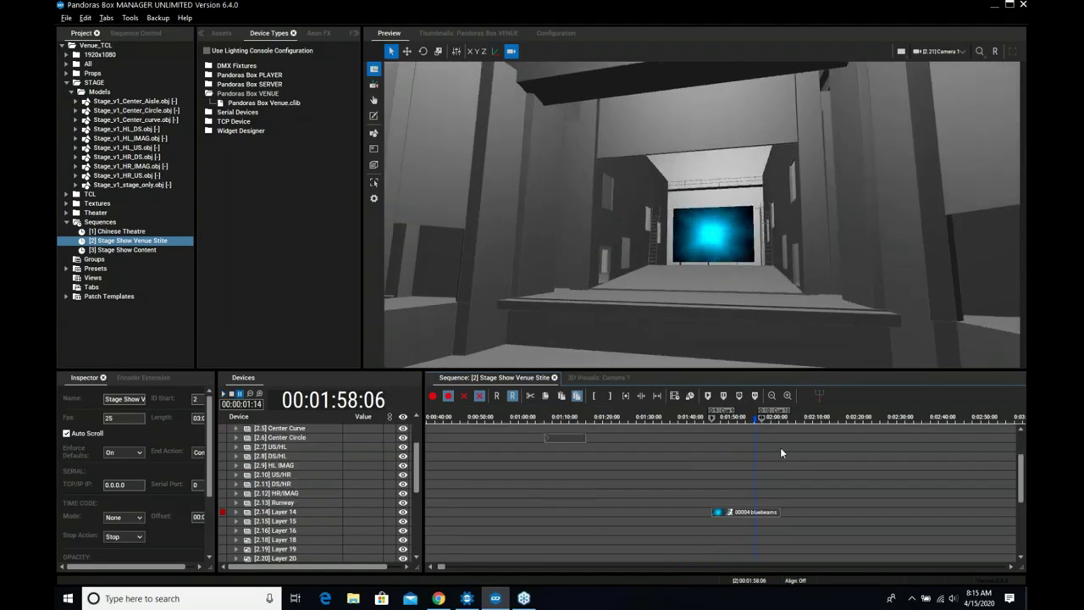
pyautogui.click(731, 487)
pyautogui.click(280, 514)
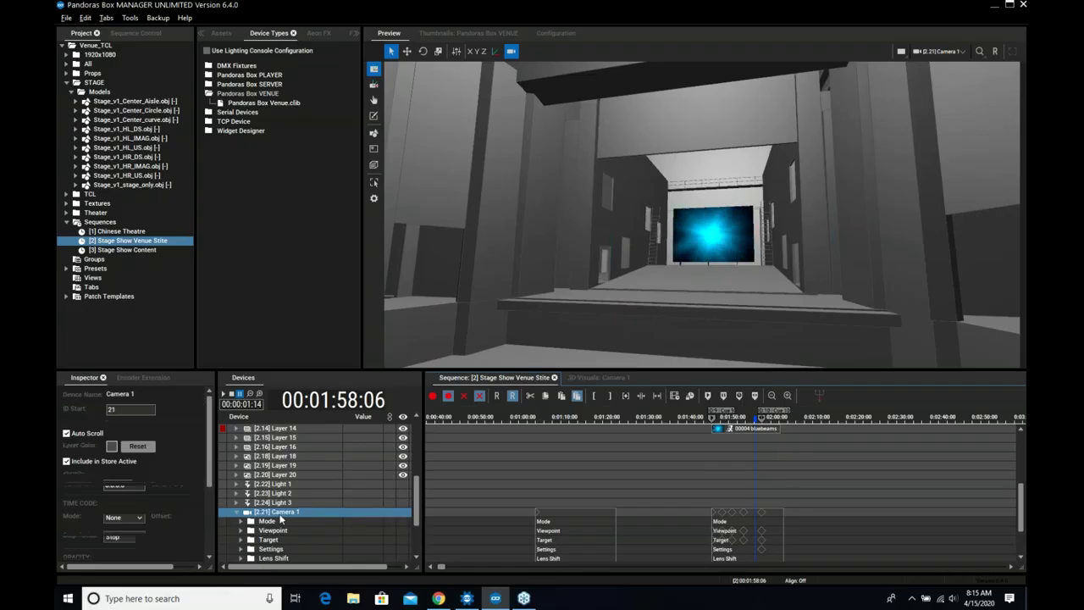
pyautogui.doubleClick(280, 514)
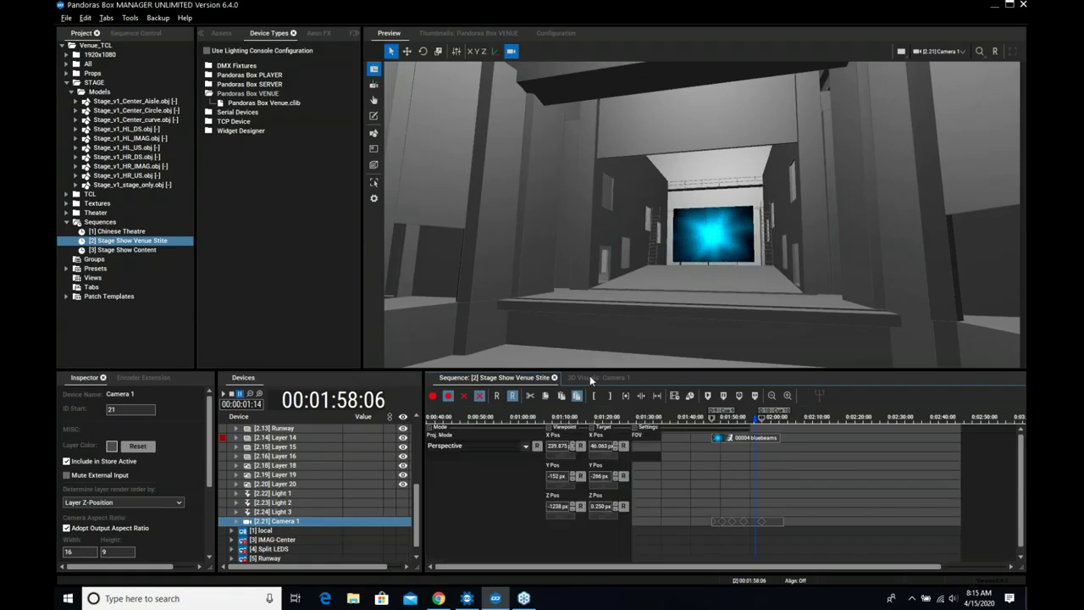
pyautogui.click(593, 377)
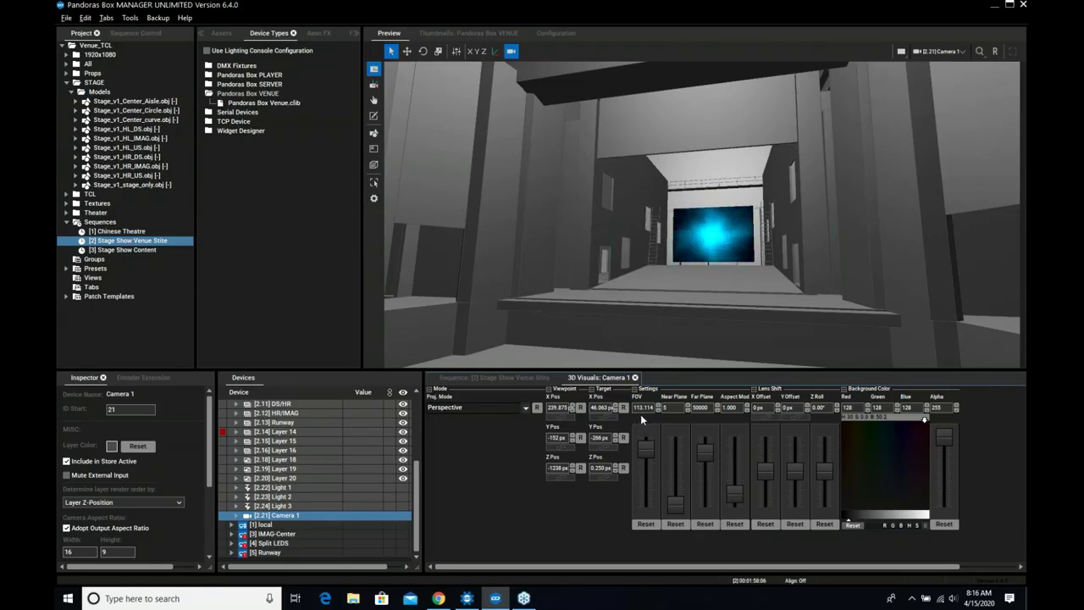
# Move to the audience shot at 00:01:52:14 and examine the Camera 1 viewpoint and target positions for it
pyautogui.click(495, 378)
pyautogui.moveTo(737, 415); pyautogui.dragTo(731, 420)
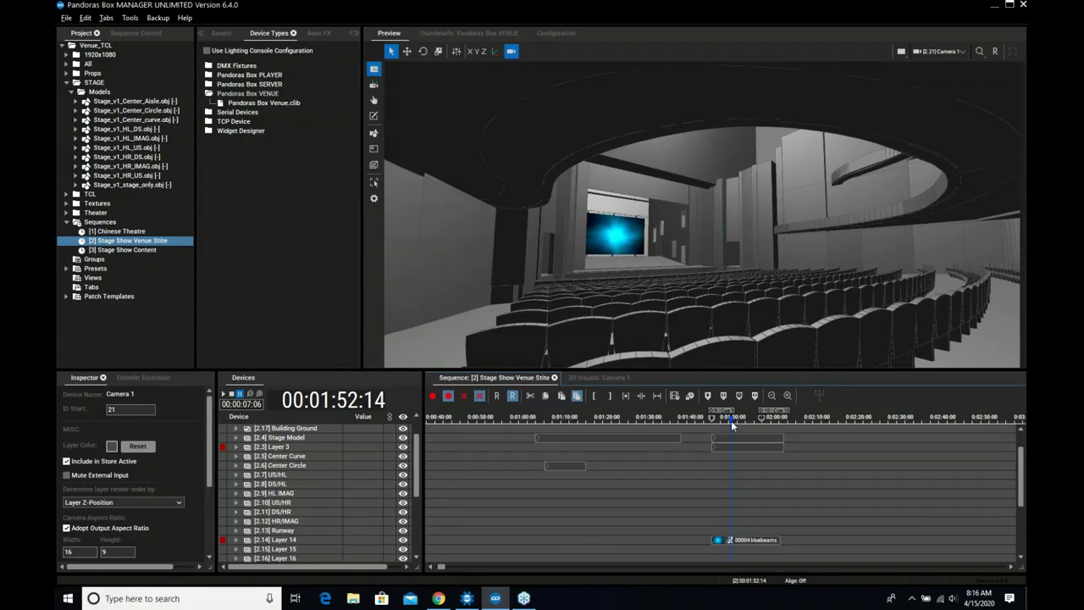
pyautogui.click(603, 378)
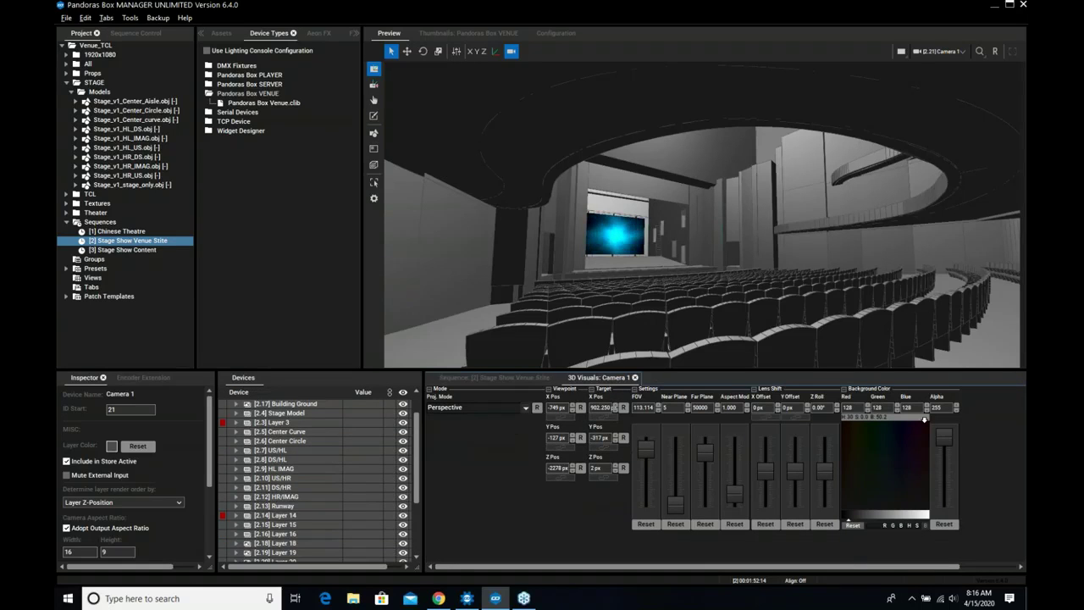
# Compare the venue views at 00:01:14:04, 00:00:19:05 and 00:01:52:07 of the sequence
pyautogui.click(505, 377)
pyautogui.click(570, 417)
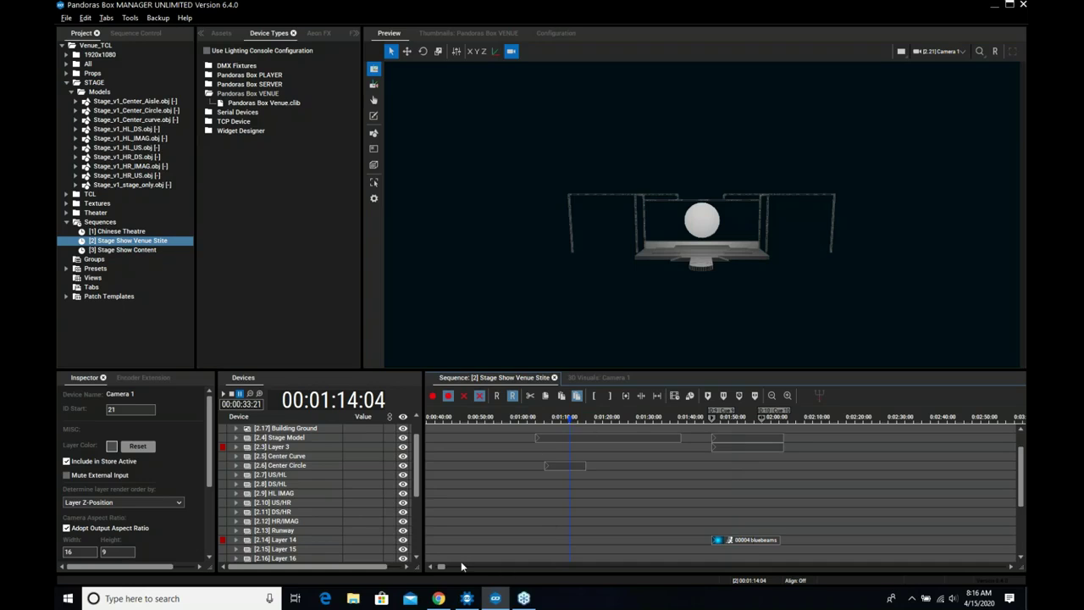
pyautogui.moveTo(442, 564); pyautogui.dragTo(437, 564)
pyautogui.click(506, 418)
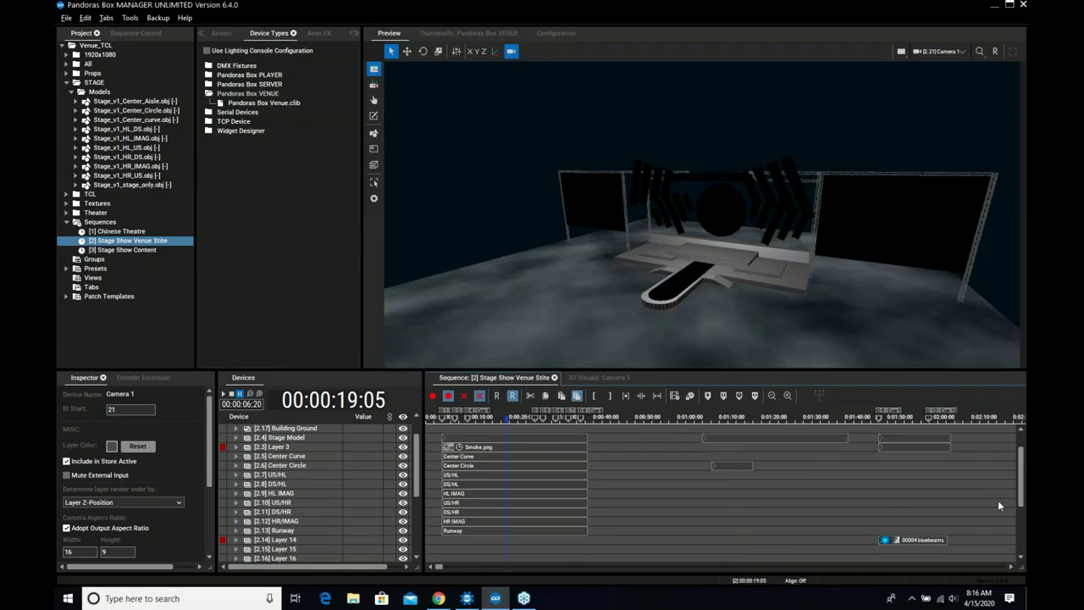
pyautogui.click(897, 416)
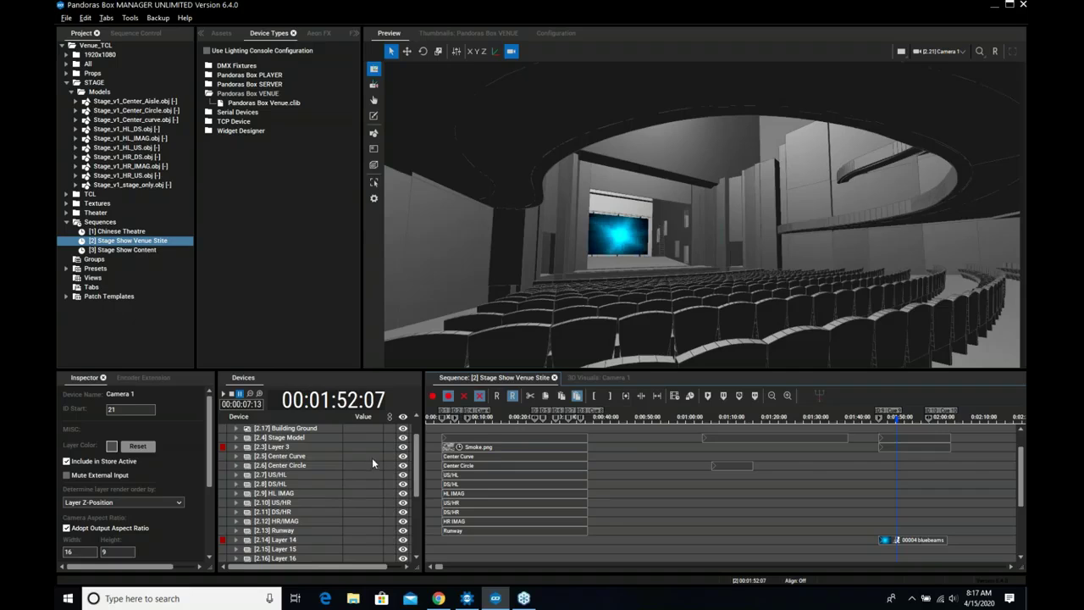
# Stop the Stage Show Venue Stite sequence, show the stage at 00:00:18:20, and stop the sequence again
pyautogui.scroll(1, 410, 444)
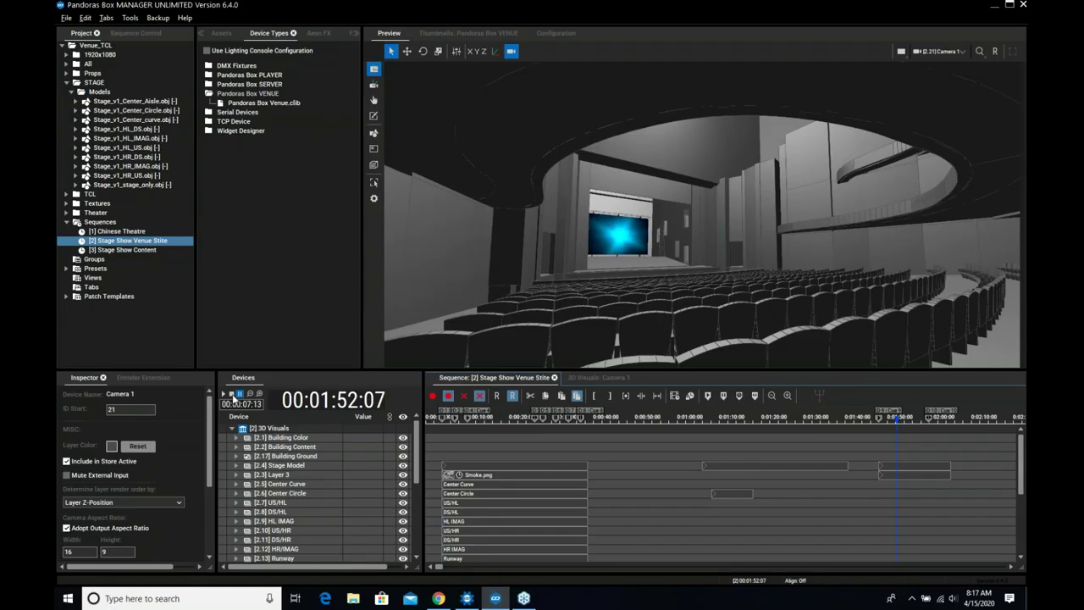
pyautogui.click(233, 396)
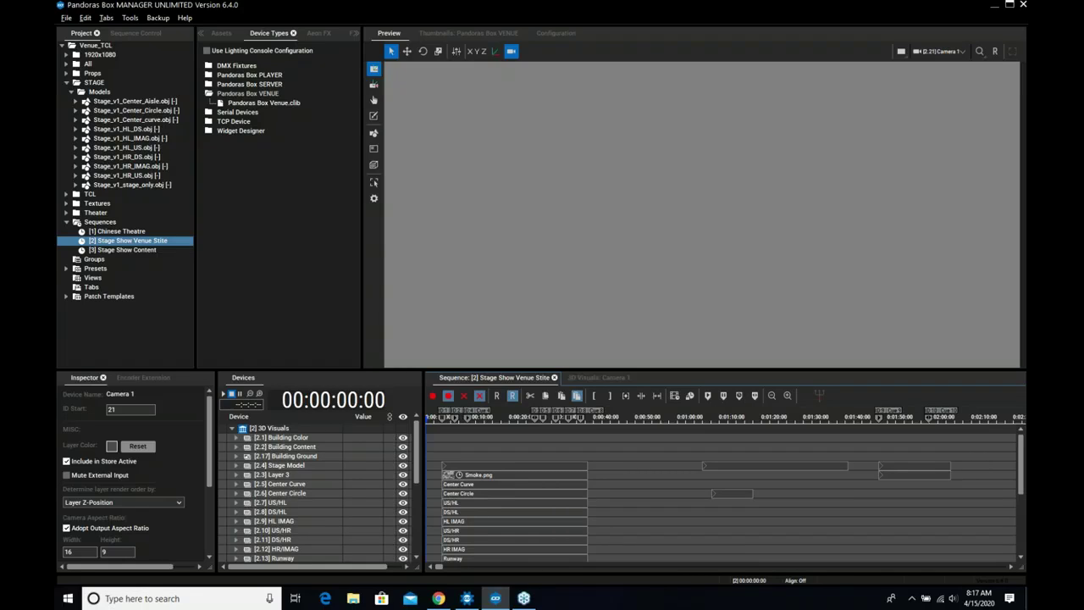
pyautogui.click(504, 421)
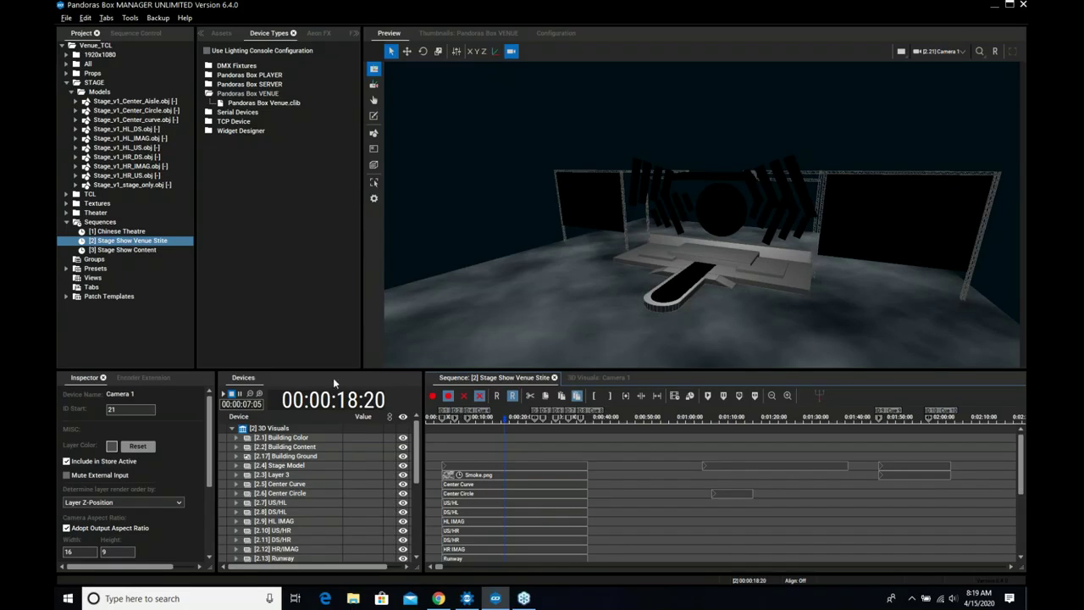
pyautogui.click(232, 394)
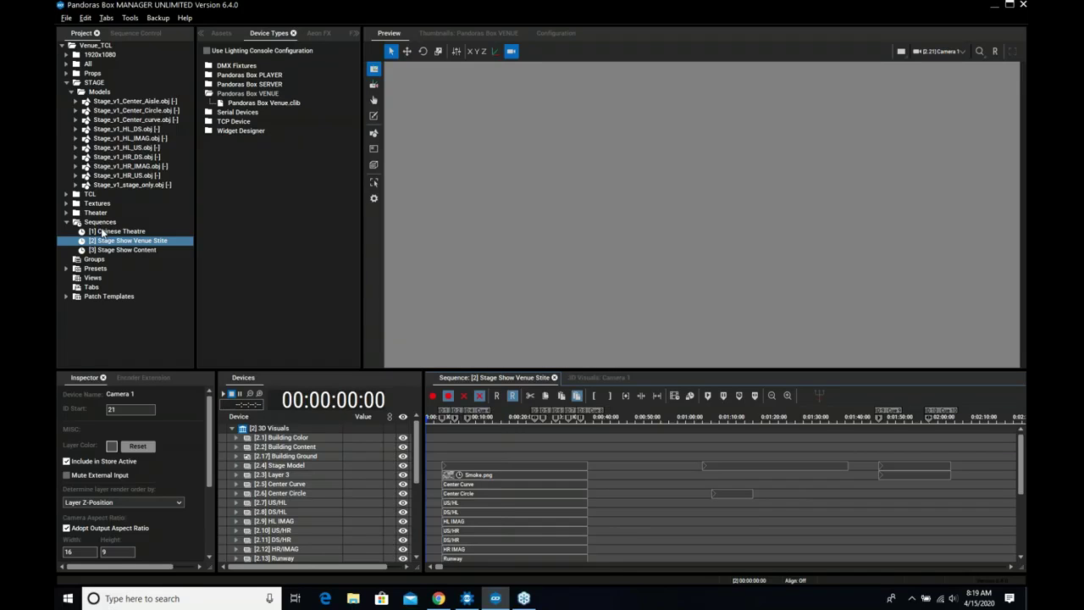
# Open the [1] Chinese Theatre sequence at 00:00:05:06 and frame the whole theatre facade in the preview
pyautogui.click(102, 232)
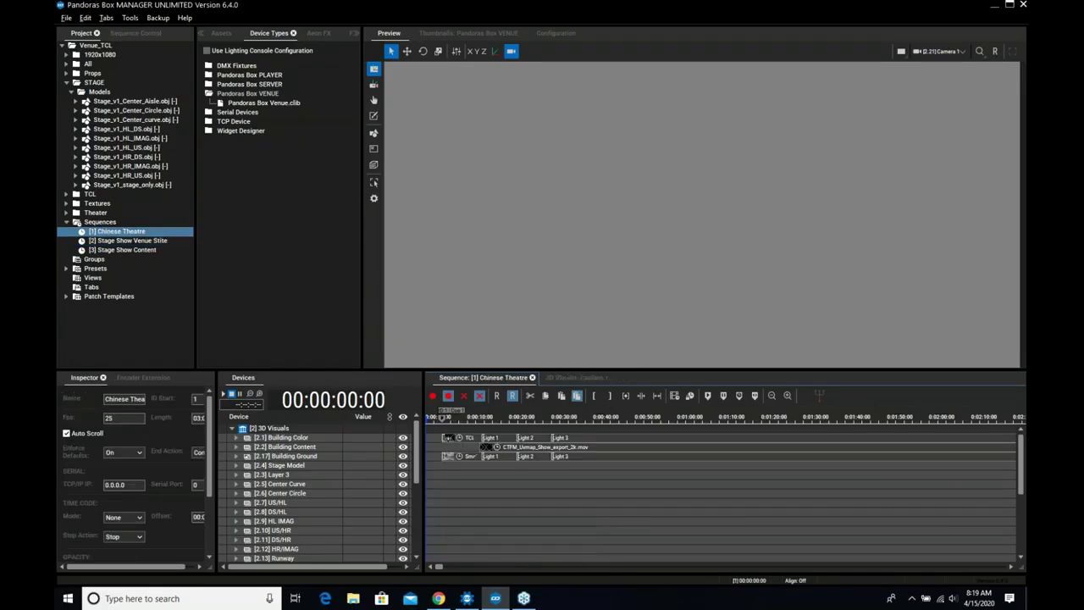
pyautogui.click(448, 417)
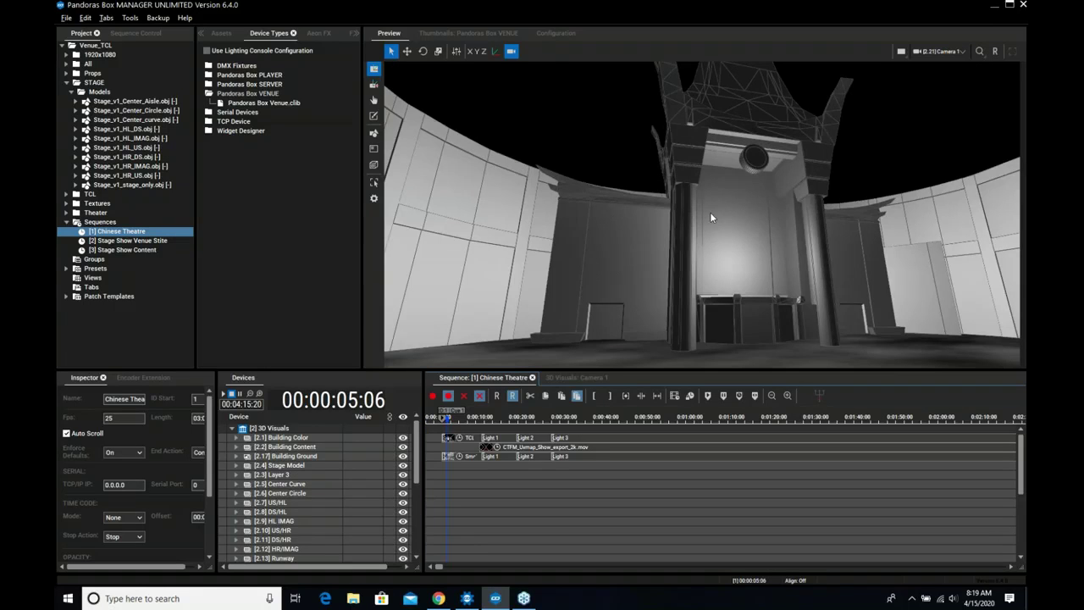
pyautogui.moveTo(710, 211); pyautogui.dragTo(739, 210, button='middle')
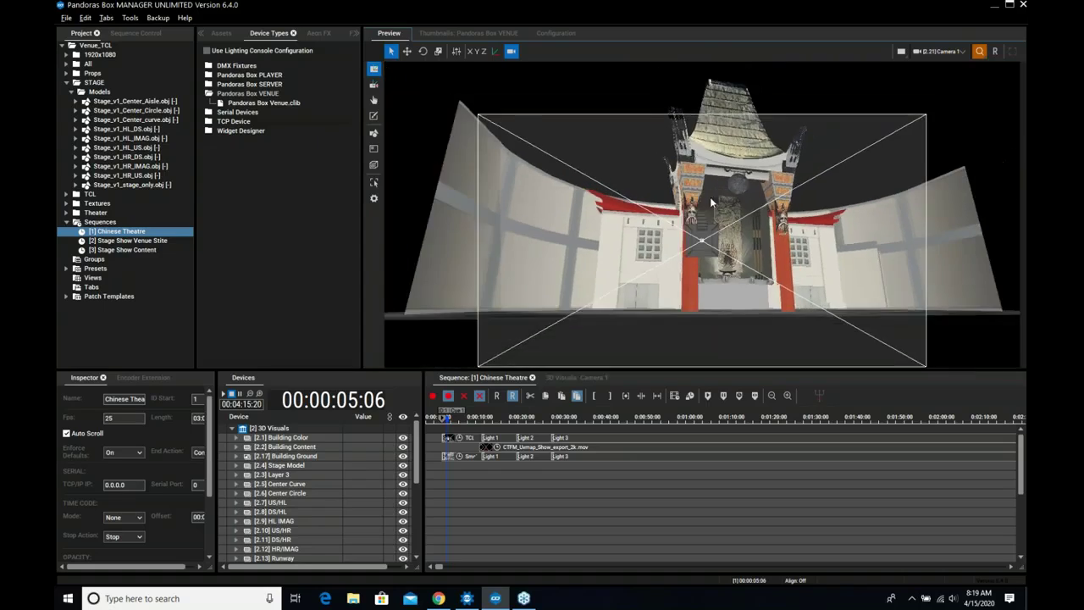
# Turn off the camera rectangles in the local preview and frame the theatre facade from the front with the ground in view
pyautogui.click(556, 32)
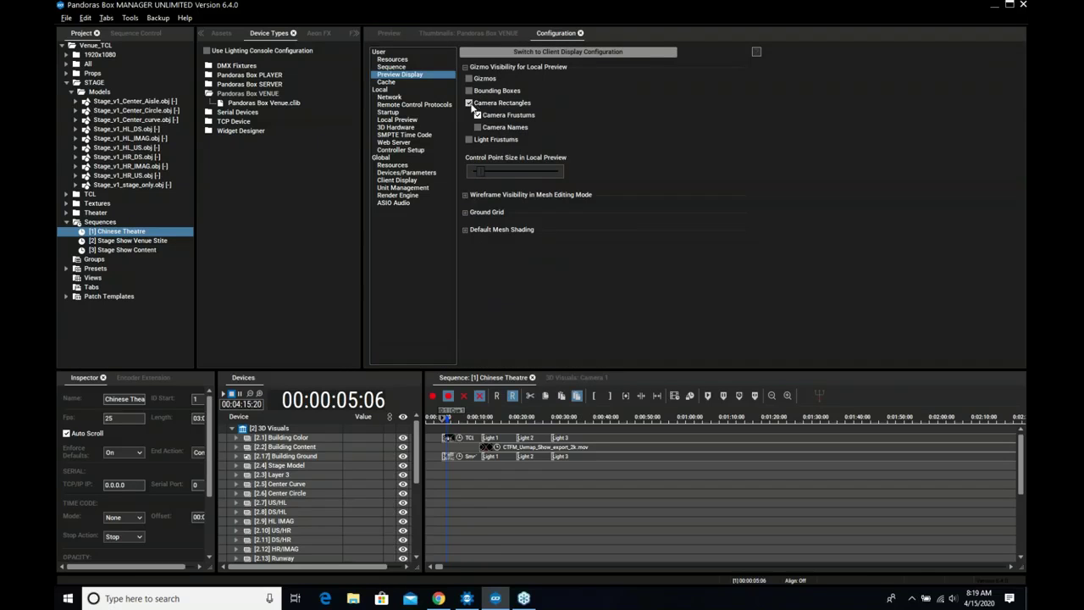
pyautogui.click(392, 33)
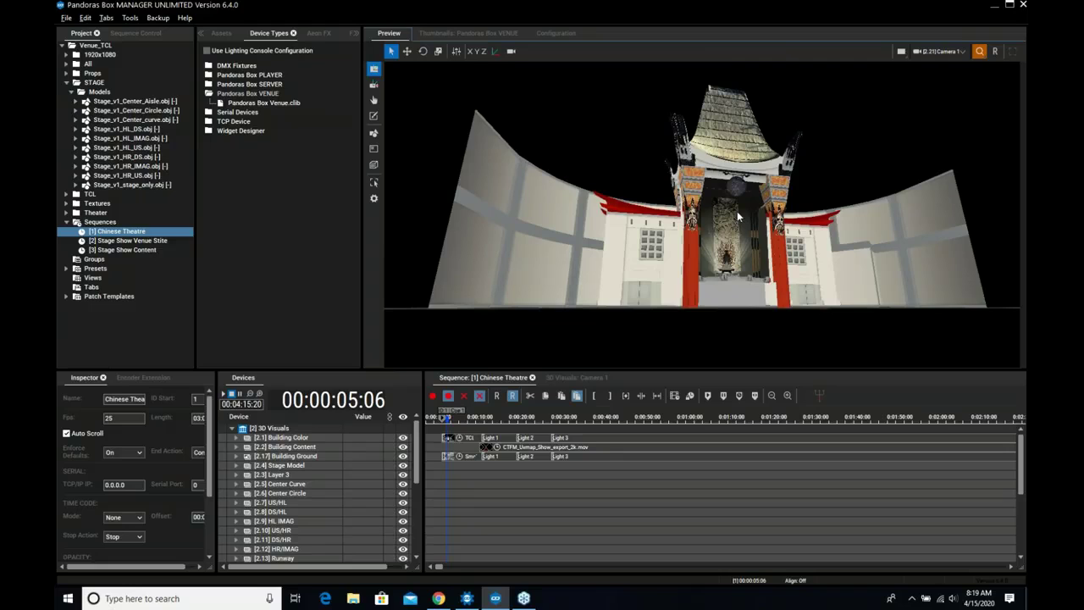
pyautogui.moveTo(745, 222)
pyautogui.mouseDown(button='right')
pyautogui.moveTo(741, 209)
pyautogui.moveTo(750, 207)
pyautogui.moveTo(736, 206)
pyautogui.mouseUp(button='right')
pyautogui.scroll(-3, 736, 206)
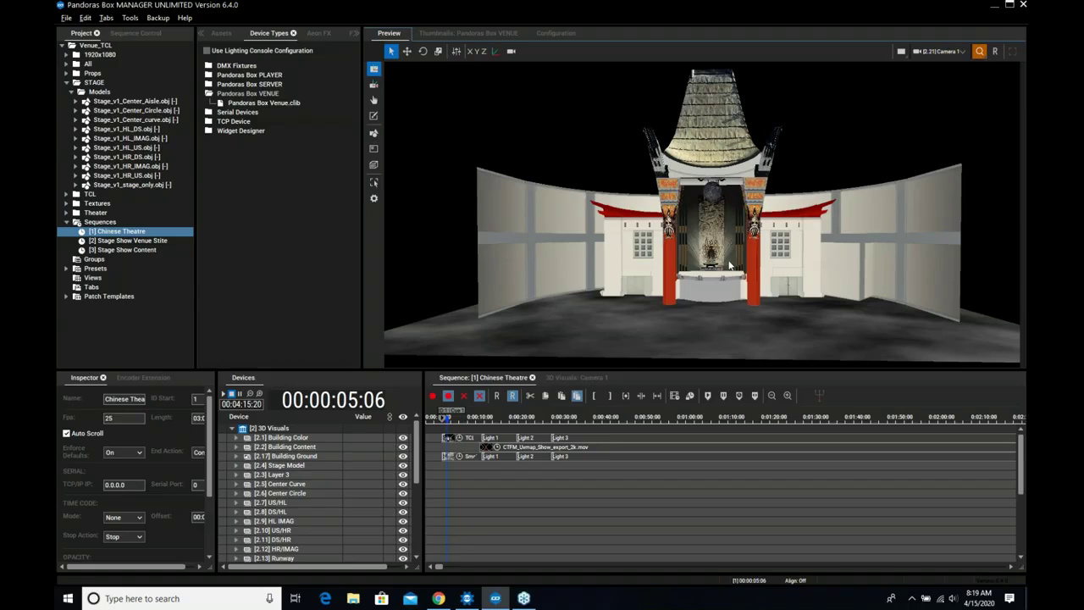
pyautogui.scroll(4, 725, 265)
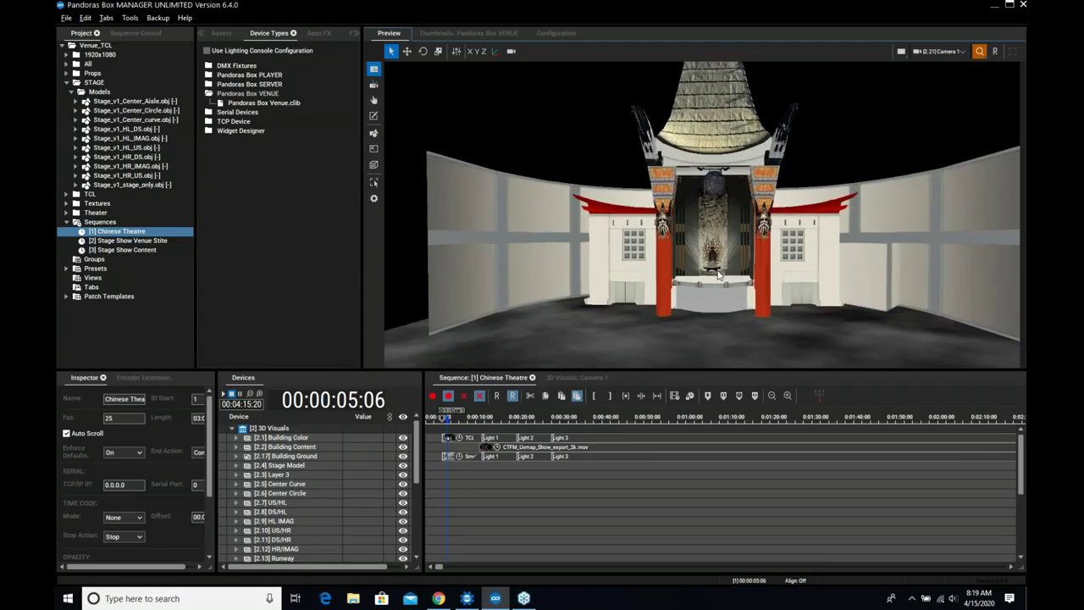
pyautogui.scroll(-1, 714, 271)
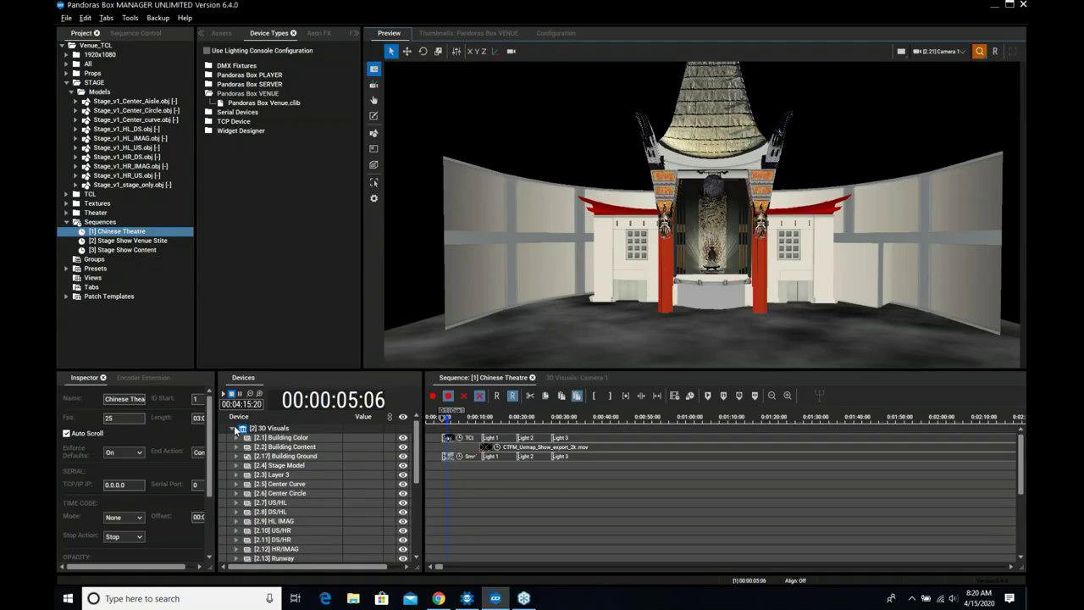
# Check which device types can be added to the 3D Visuals site, including lights and cameras
pyautogui.click(271, 428)
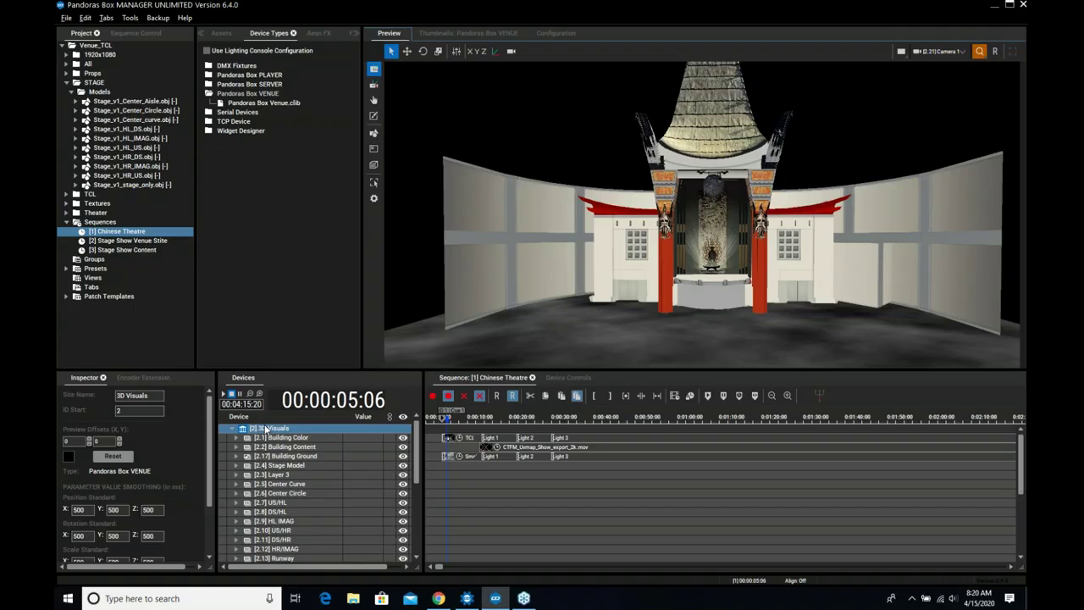
pyautogui.rightClick(268, 429)
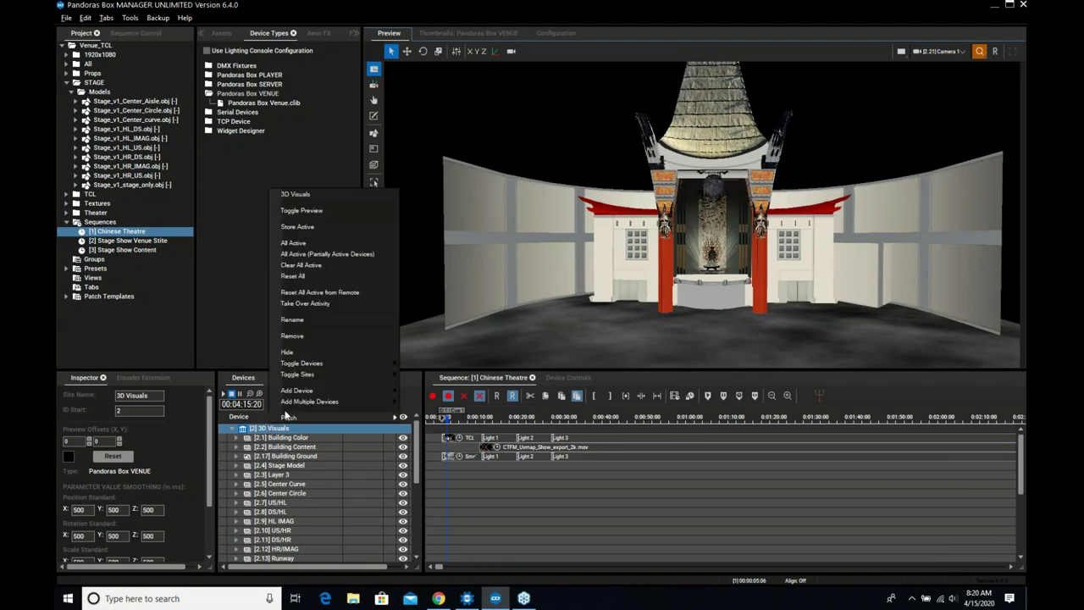
pyautogui.moveTo(293, 398)
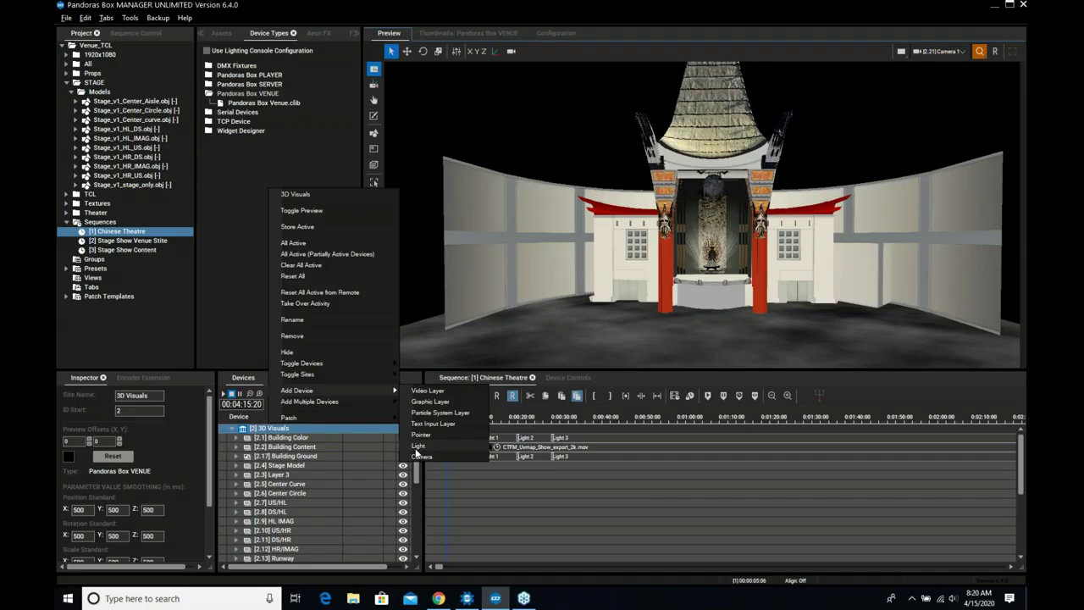
pyautogui.click(385, 483)
# Look through Light 1, Light 2 and Light 3 of the 3D Visuals site and examine the Light 1 parameters
pyautogui.moveTo(415, 470); pyautogui.dragTo(382, 533)
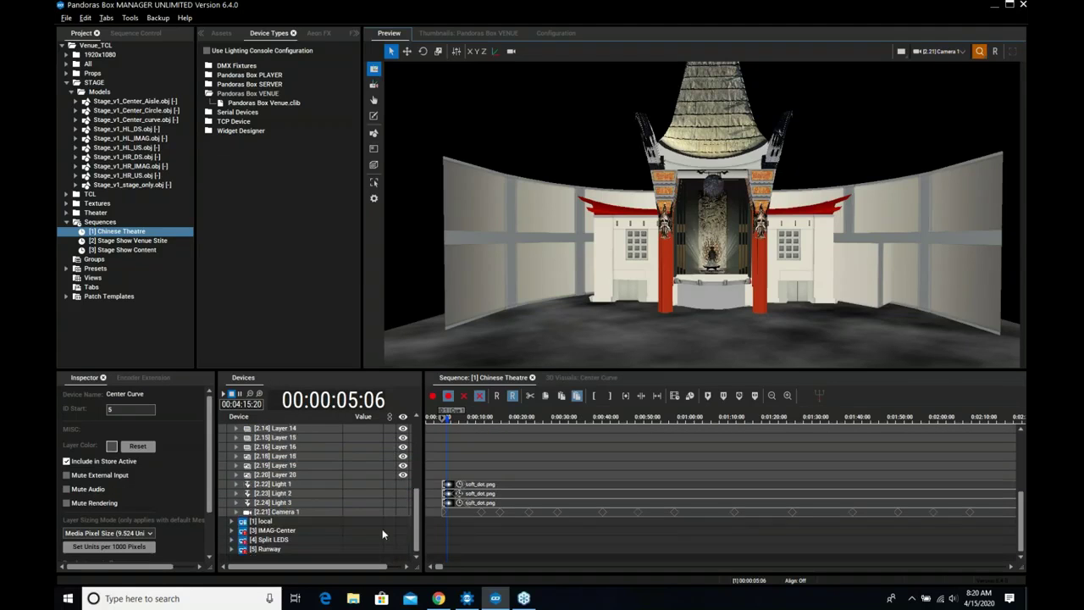
pyautogui.click(288, 487)
pyautogui.click(275, 495)
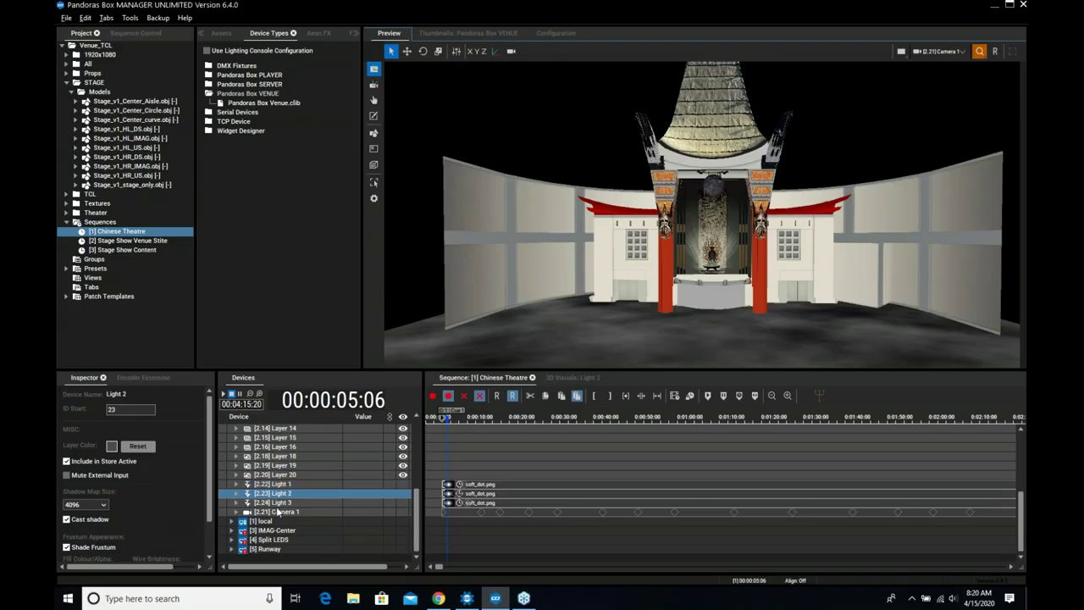
pyautogui.click(278, 503)
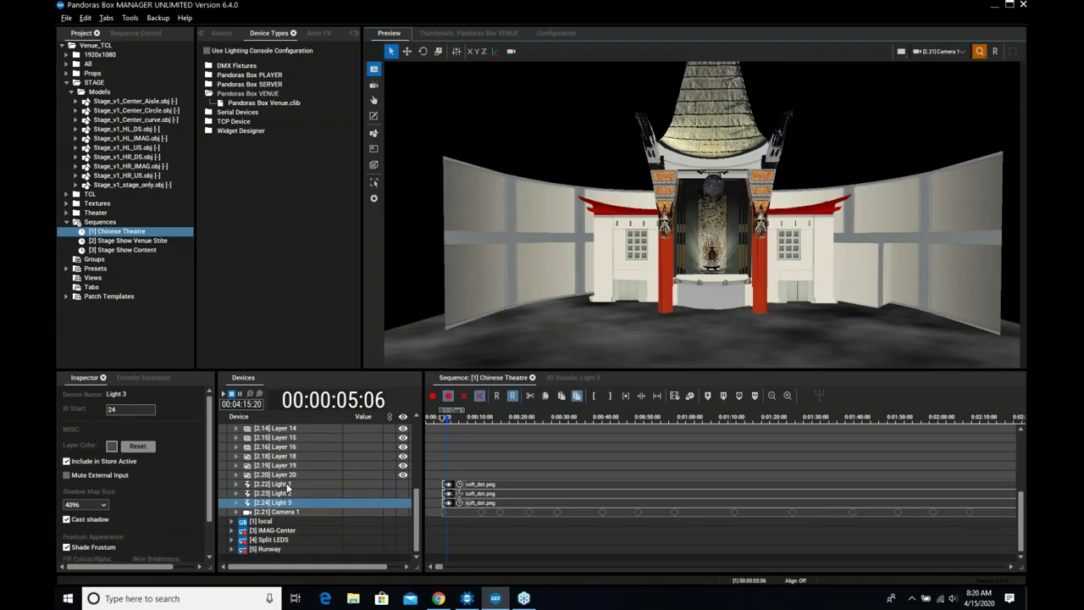
pyautogui.click(286, 483)
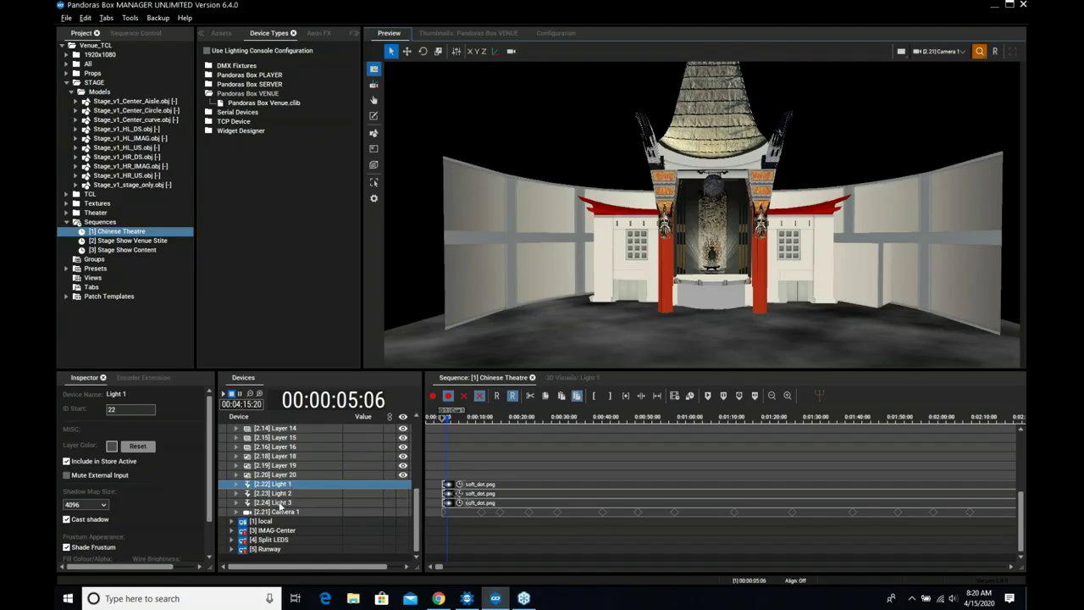
pyautogui.click(570, 377)
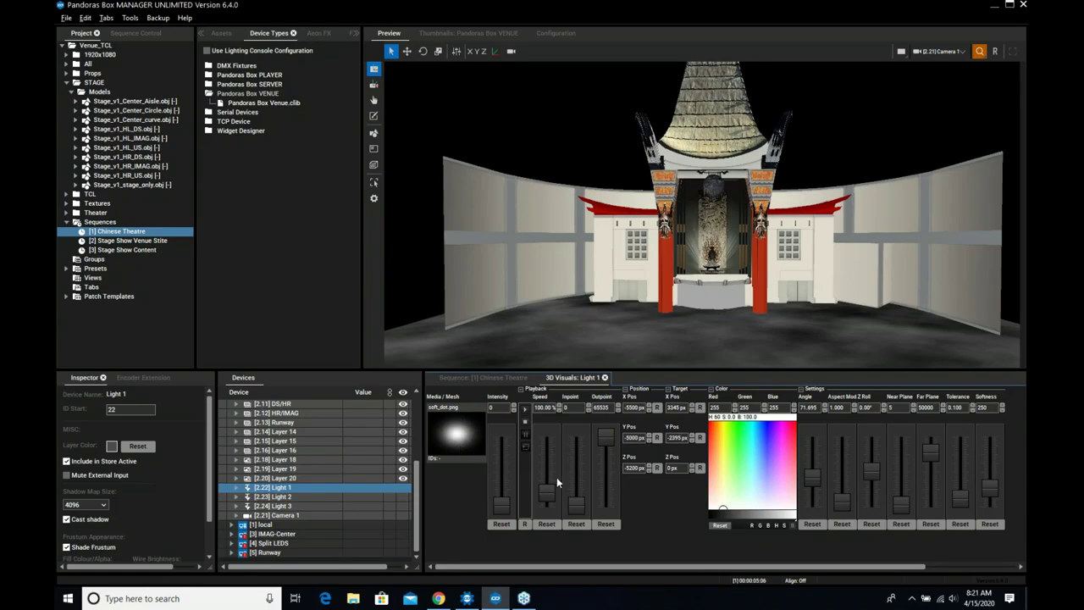
# Return to the Chinese Theatre sequence and open the parameters of the Building Color layer
pyautogui.click(448, 379)
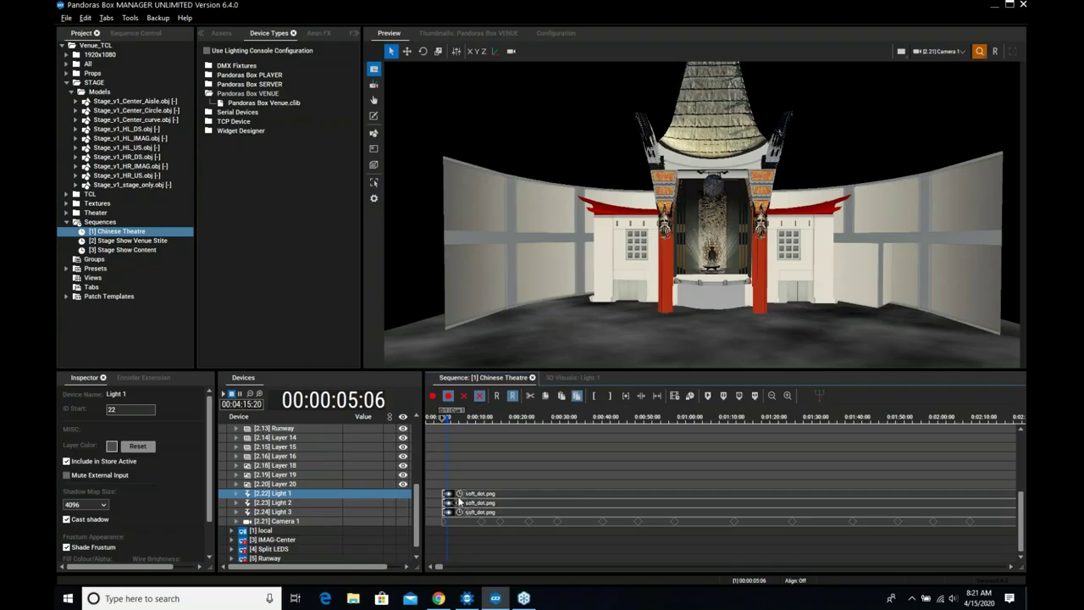
pyautogui.scroll(5, 462, 499)
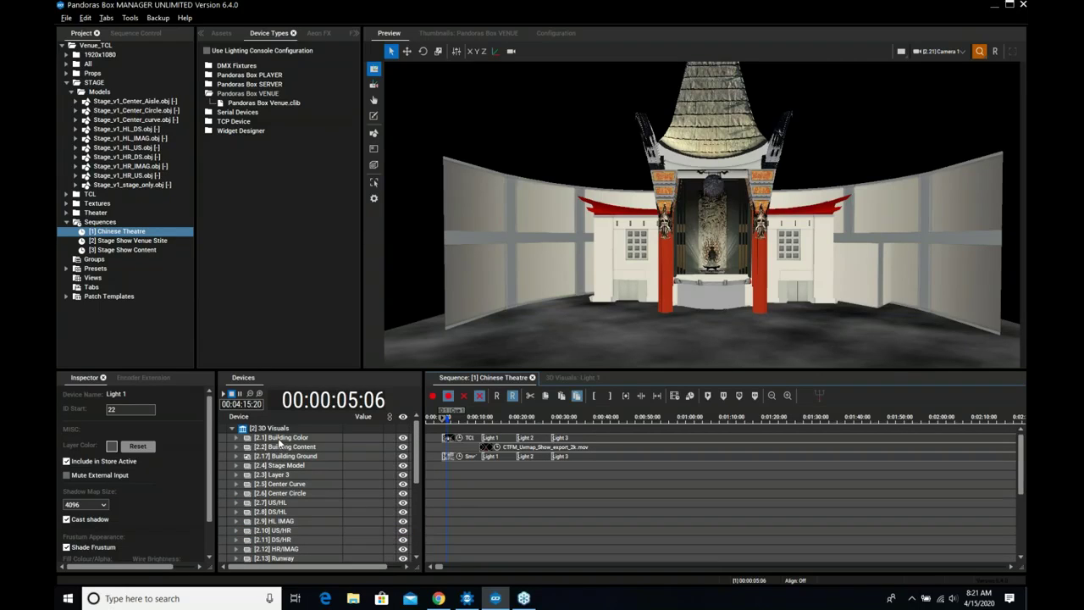
pyautogui.click(282, 439)
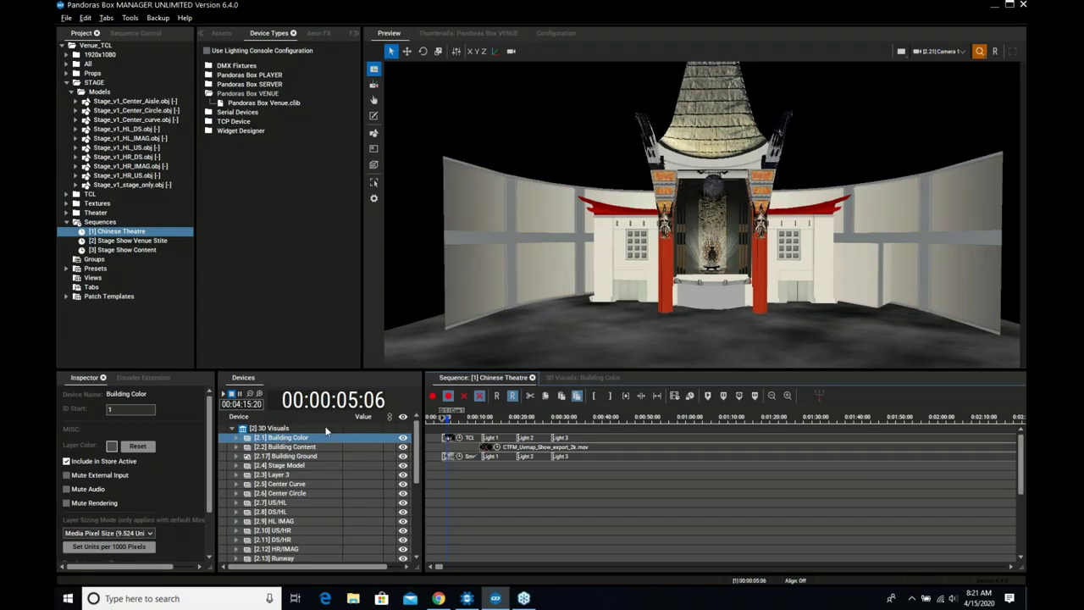
pyautogui.click(582, 377)
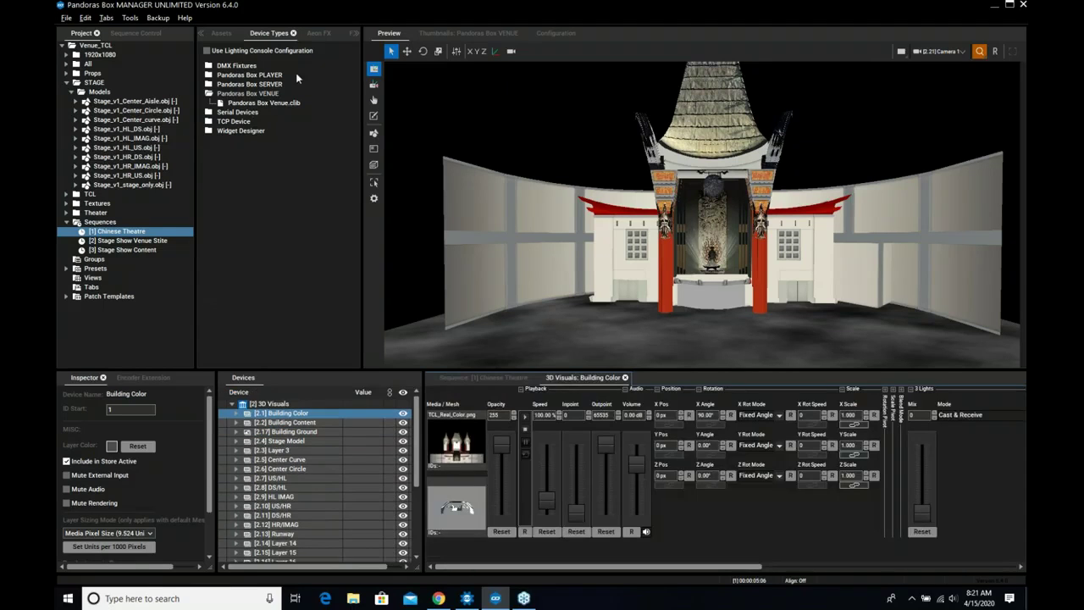
# Search the Aeon FX effects for "light" and select the 3 Lights effect
pyautogui.click(315, 33)
pyautogui.click(290, 47)
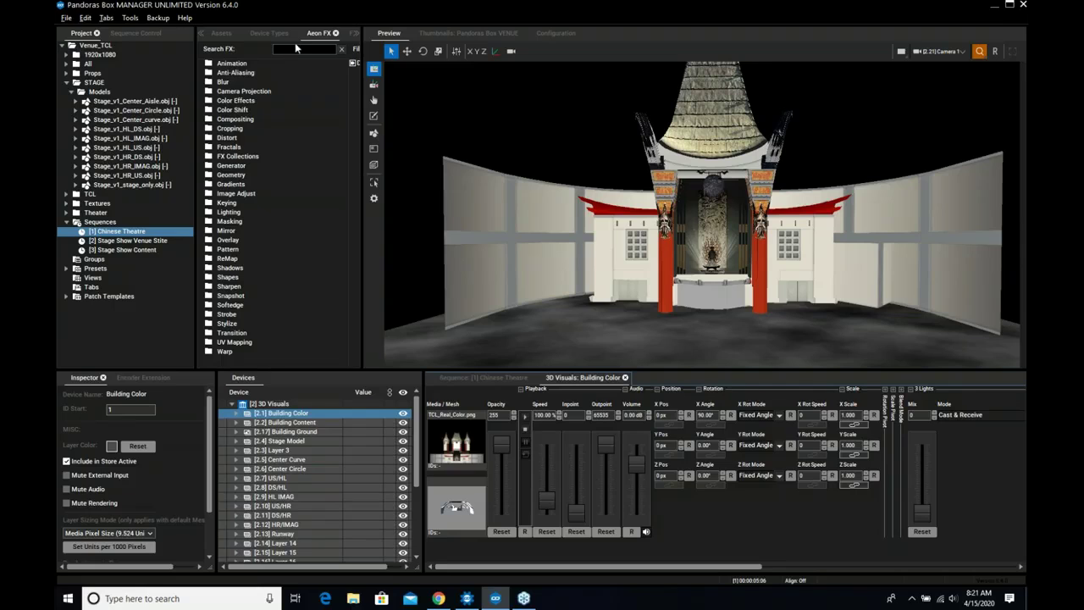
pyautogui.write('light')
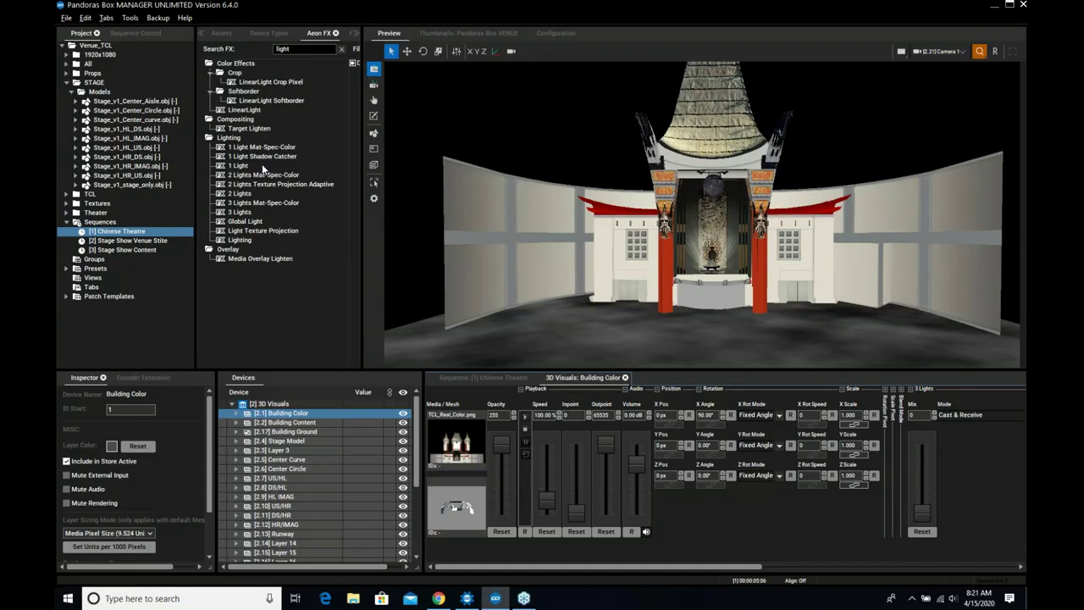
pyautogui.click(248, 212)
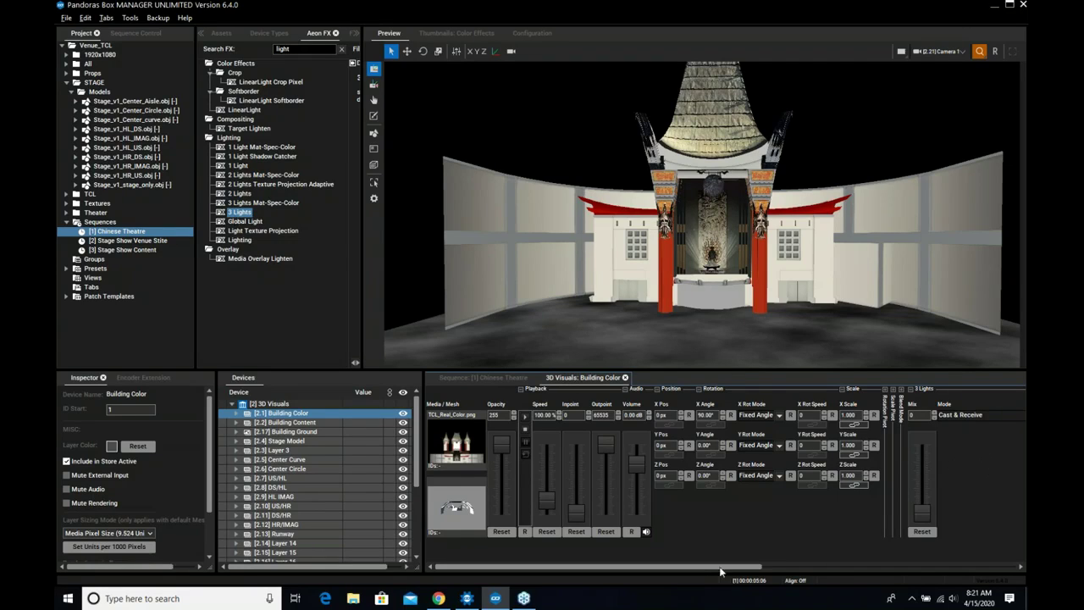
# Examine the 3 Lights effect on the Building Color layer: its light slots, the Share Layer Texture choices for Light 1 and the Mode options
pyautogui.hscroll(1, 621, 540)
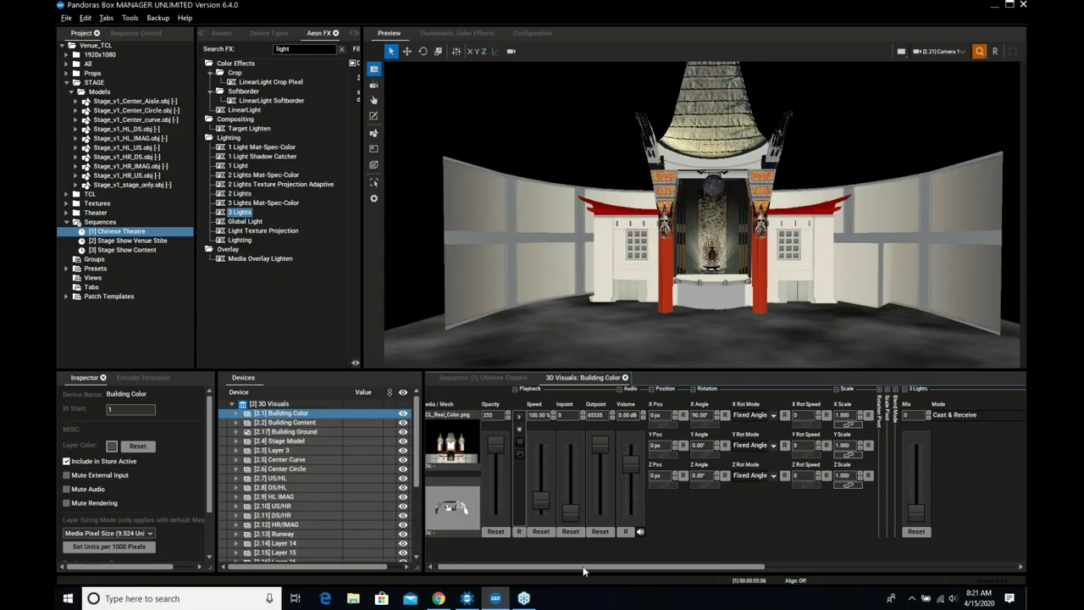
pyautogui.hscroll(5, 583, 566)
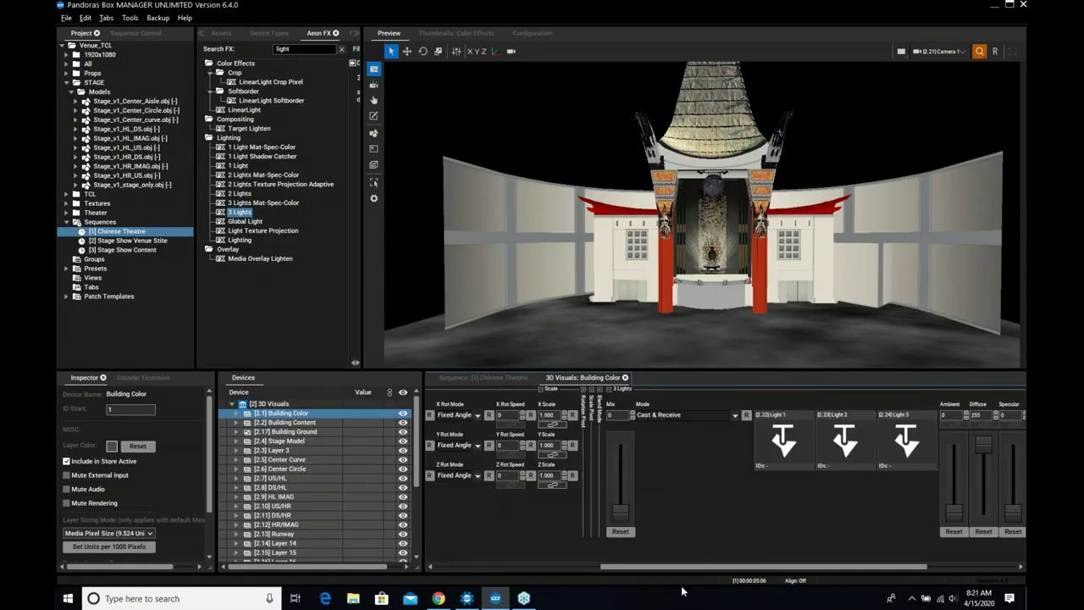
pyautogui.hscroll(1, 682, 568)
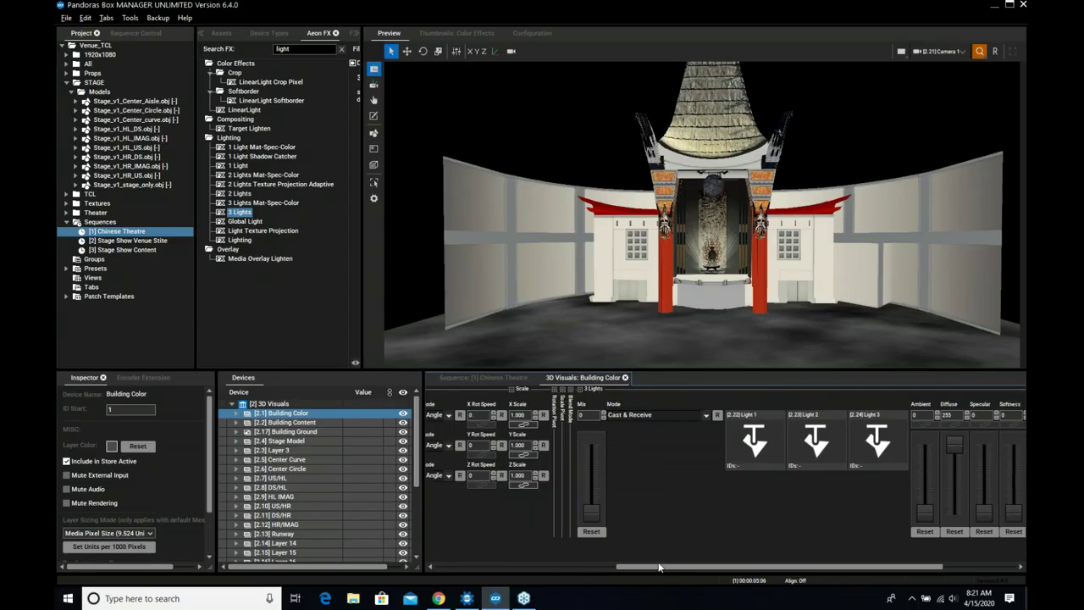
pyautogui.hscroll(1, 692, 568)
pyautogui.hscroll(1, 693, 569)
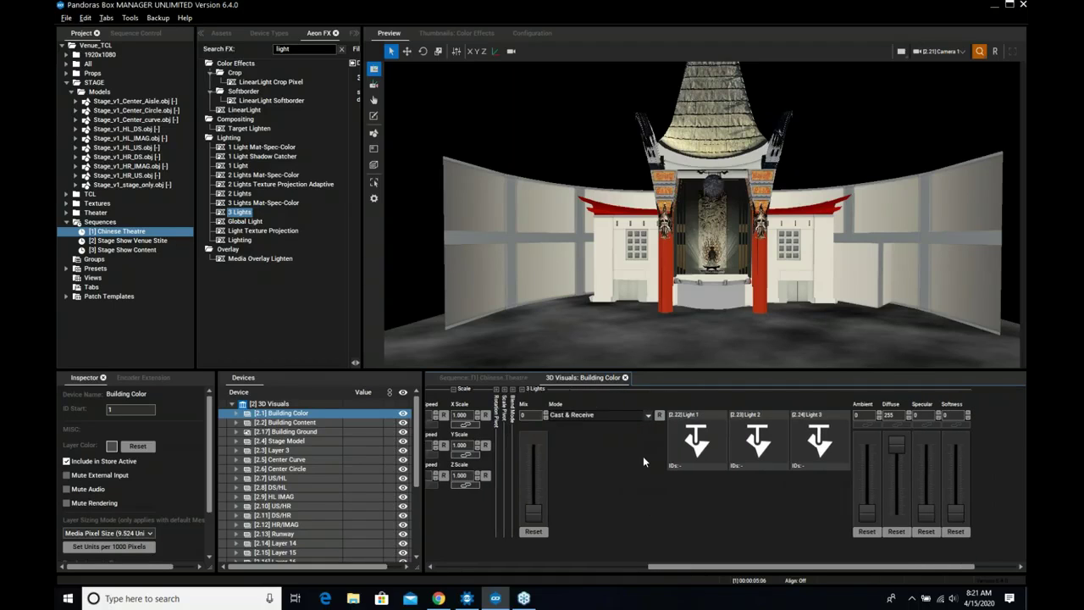
pyautogui.rightClick(698, 449)
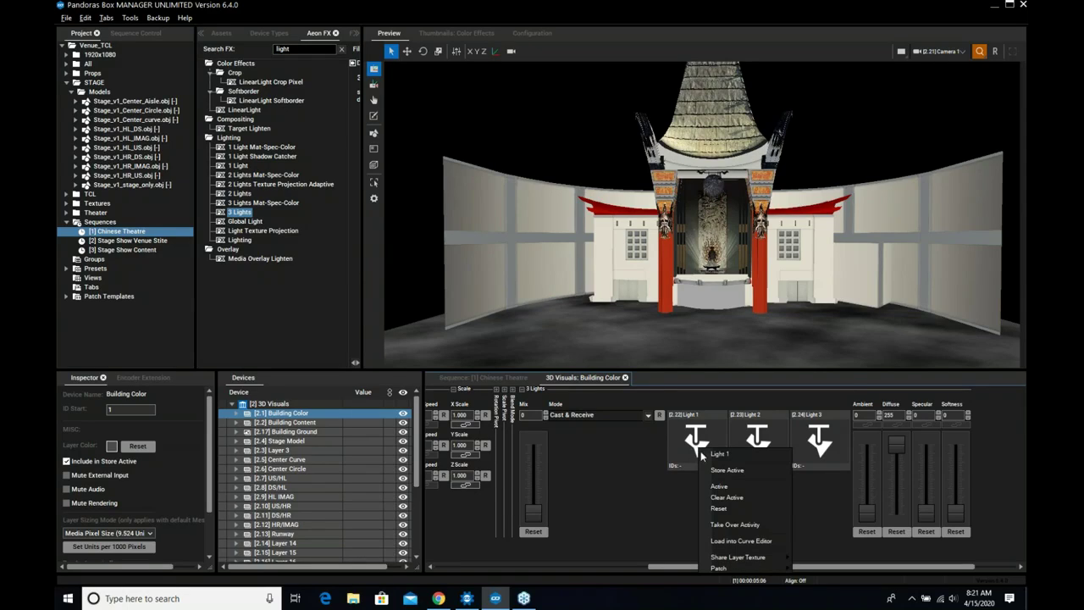
pyautogui.moveTo(726, 561)
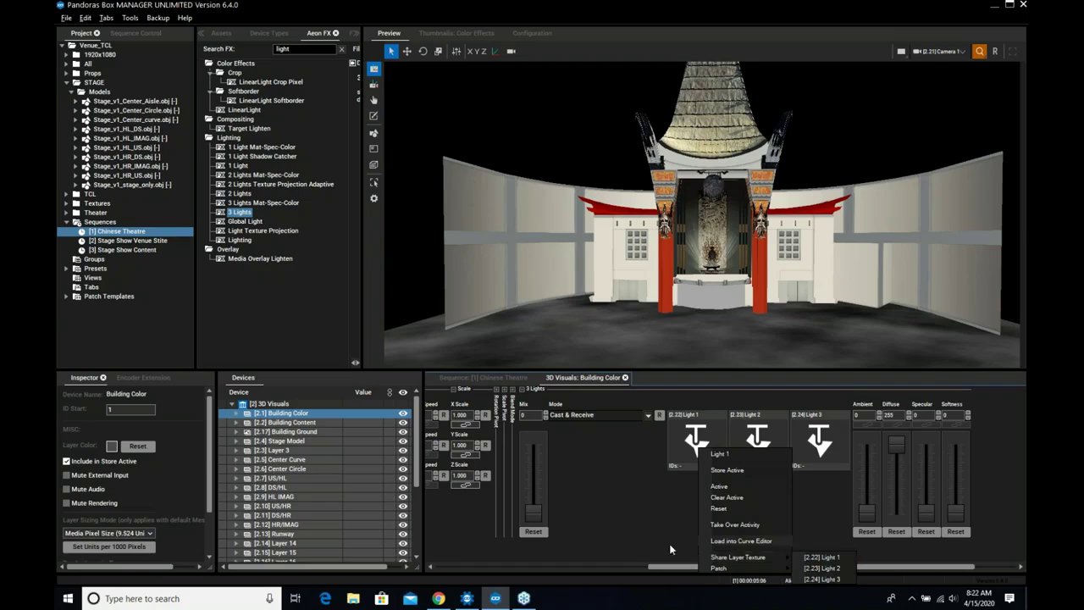
pyautogui.click(626, 531)
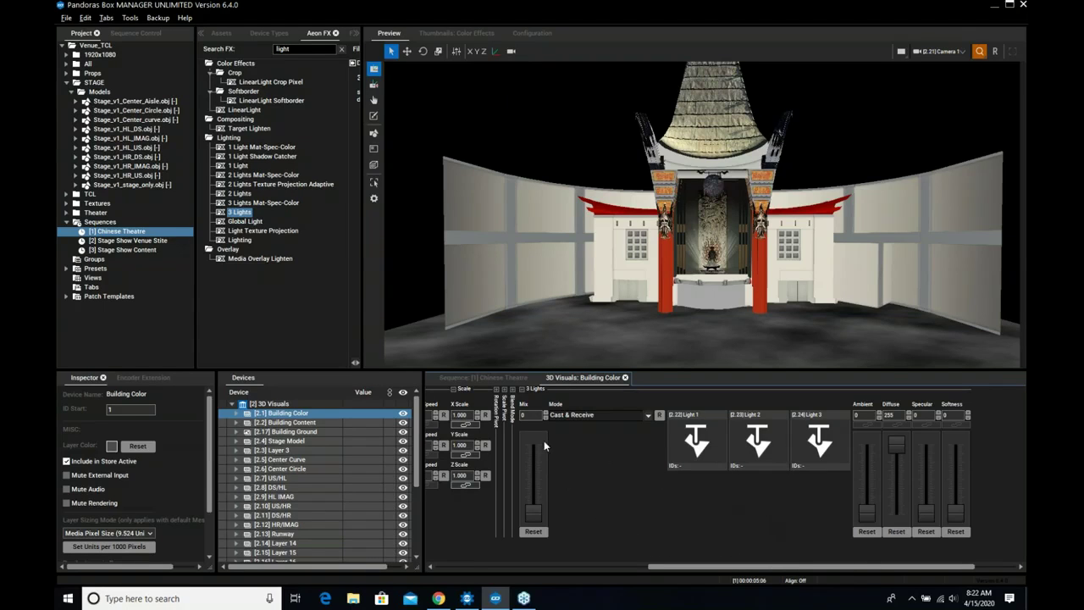
pyautogui.click(589, 415)
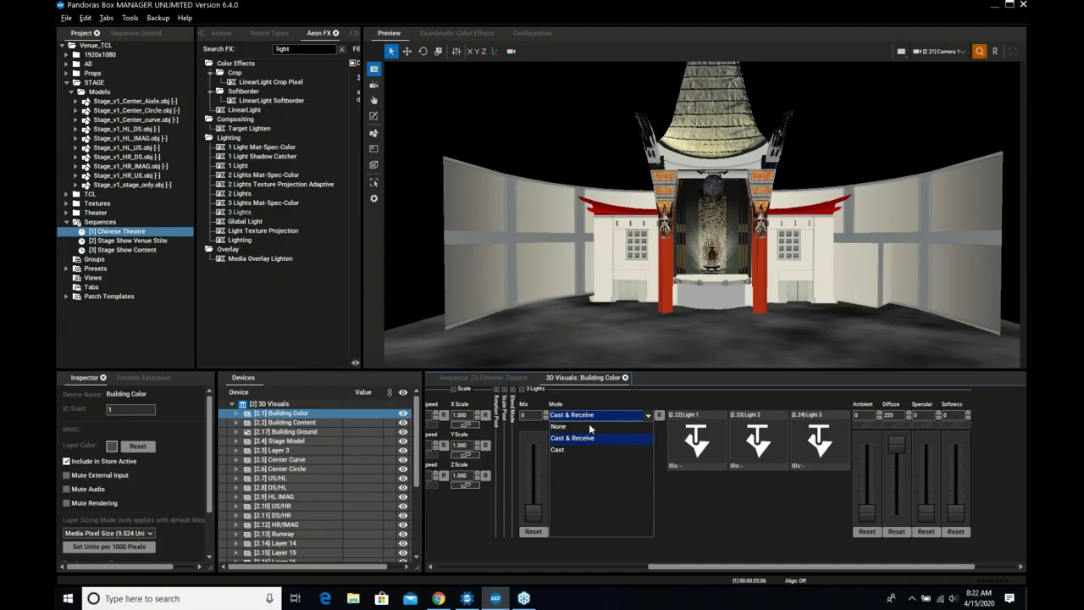
pyautogui.click(603, 395)
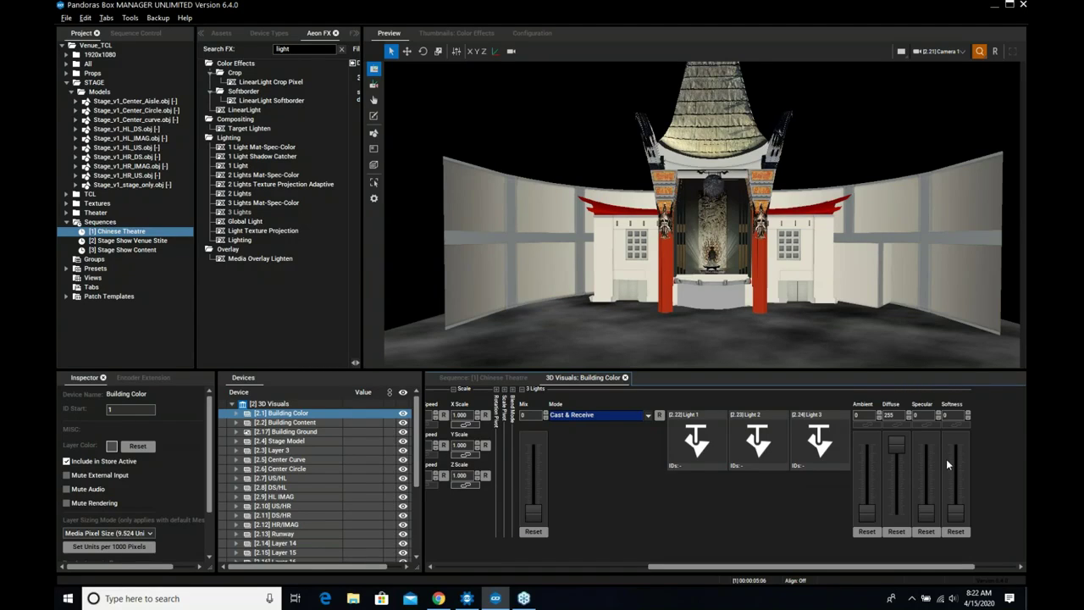
# Play the Chinese Theatre sequence and compare the facade lighting at 00:00:06:02 and 00:00:10:06
pyautogui.click(498, 378)
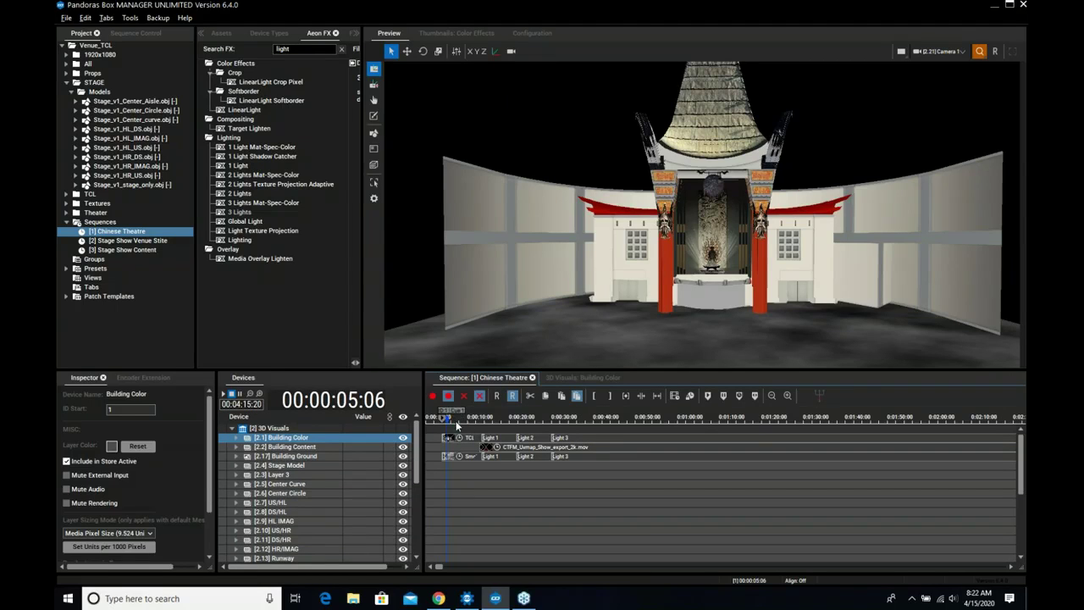
pyautogui.press('space')
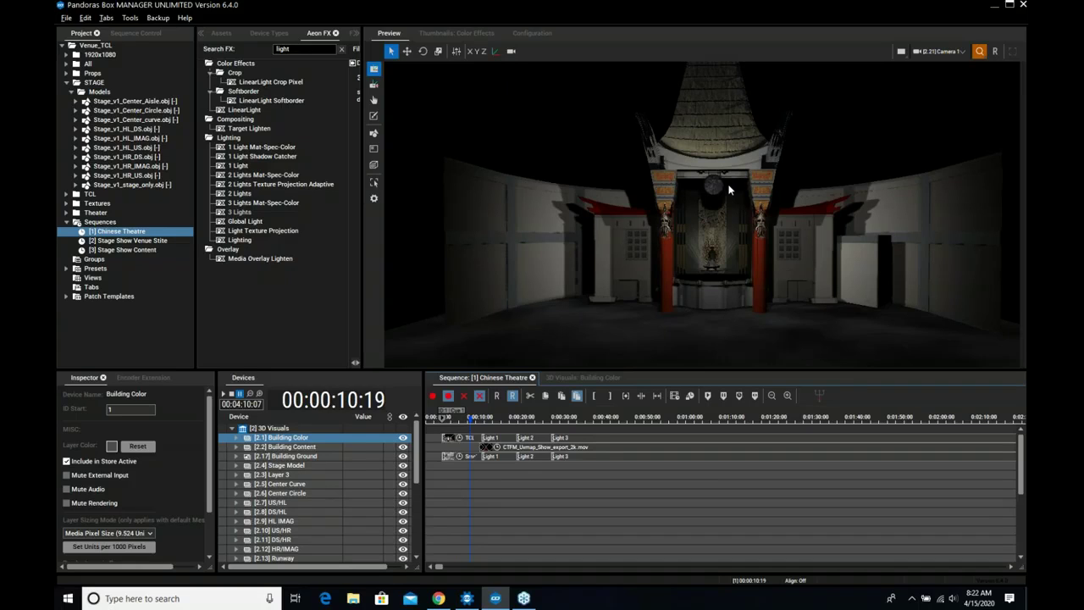
pyautogui.click(453, 421)
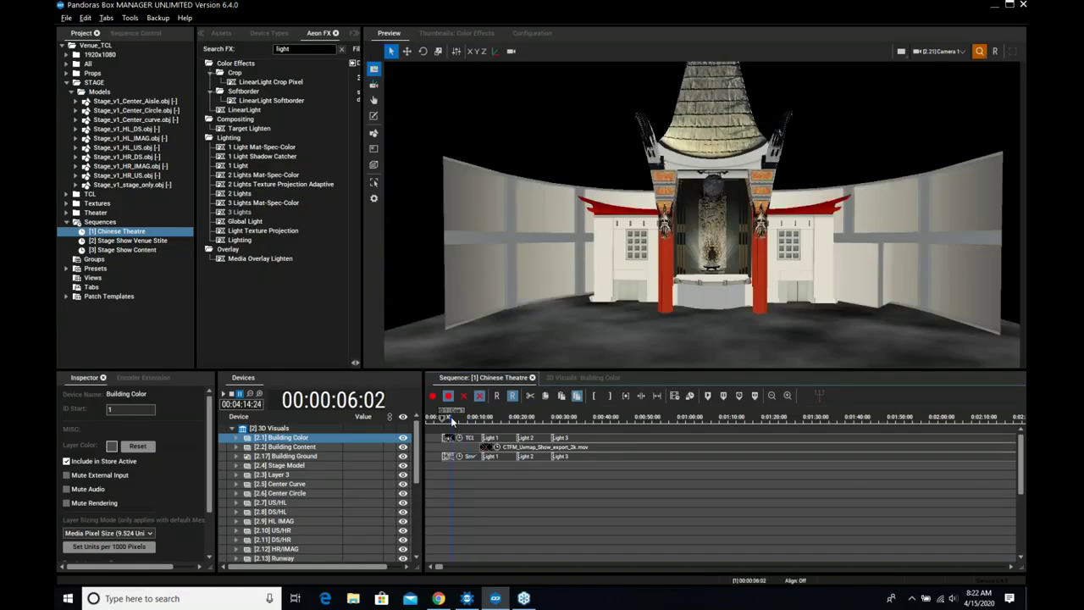
pyautogui.click(470, 421)
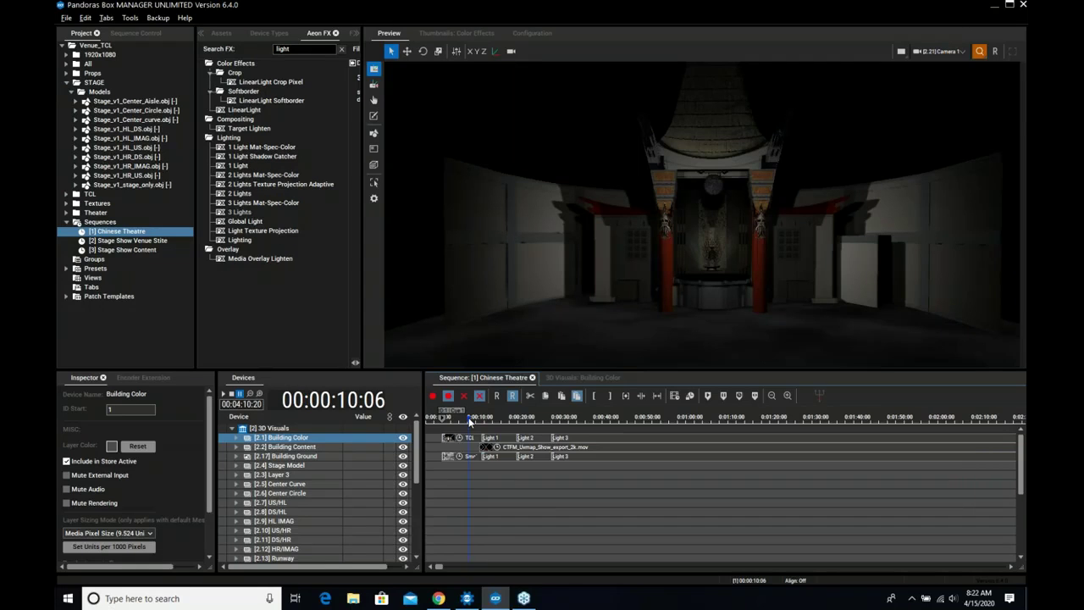
# Select Light 1, show the light frustums in the local preview and examine the three light cones around the theatre
pyautogui.scroll(-4, 445, 534)
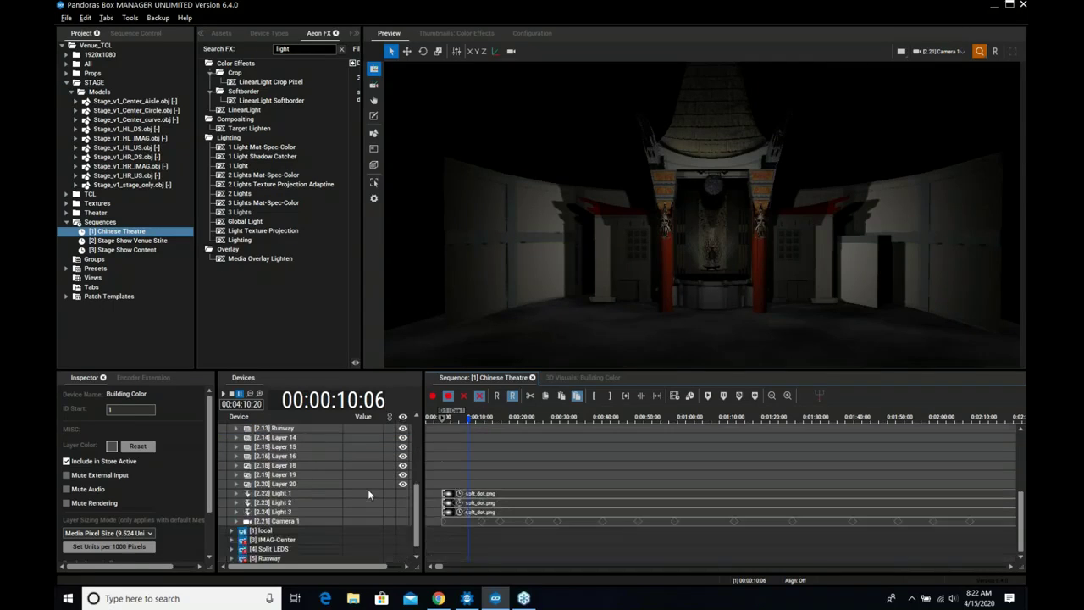
pyautogui.click(302, 492)
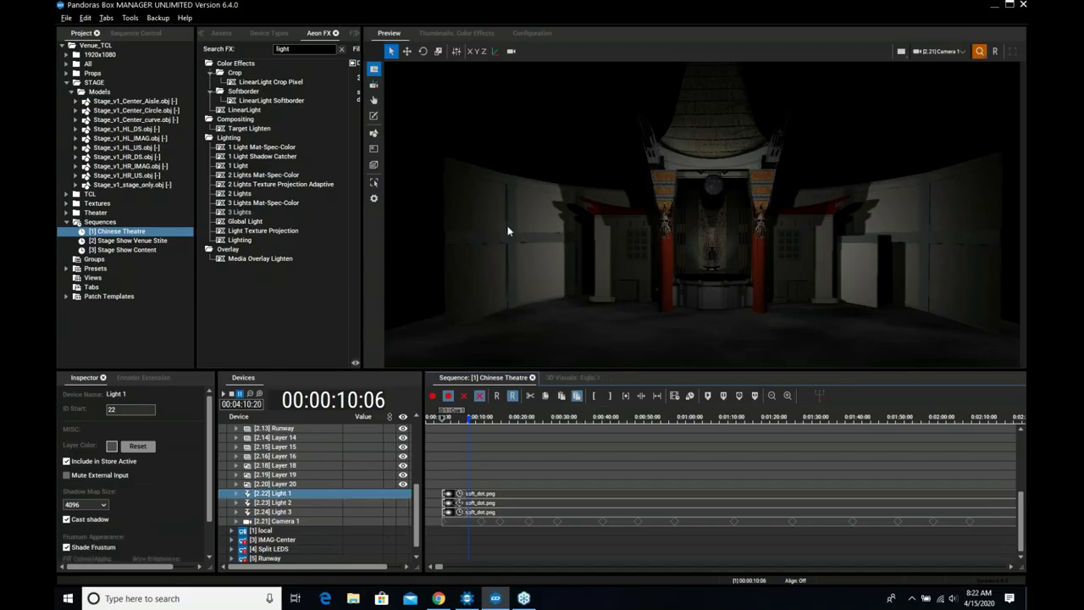
pyautogui.click(534, 33)
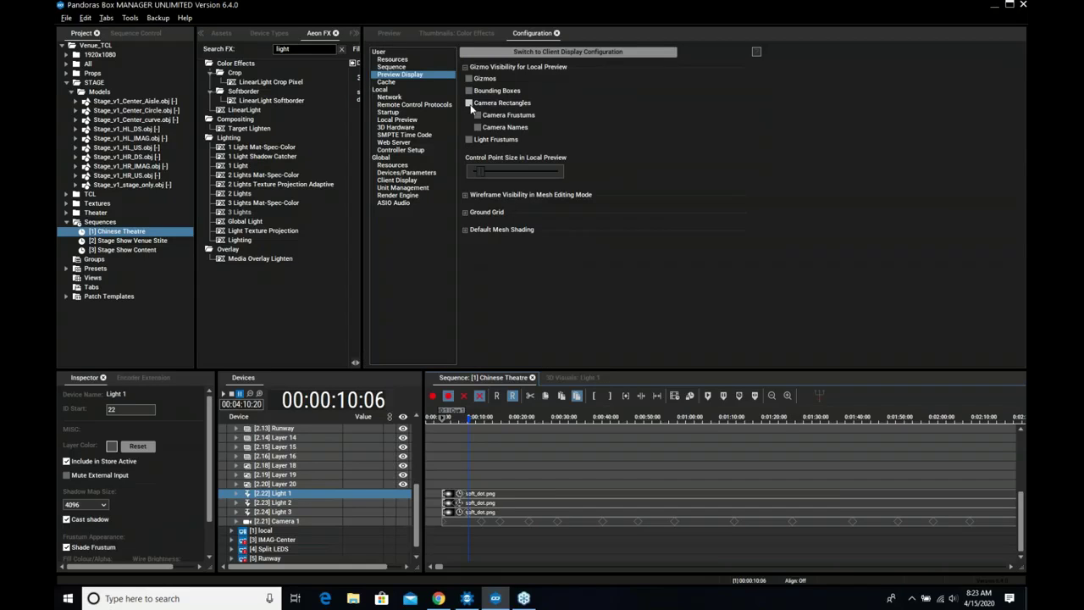
pyautogui.click(469, 140)
pyautogui.click(390, 34)
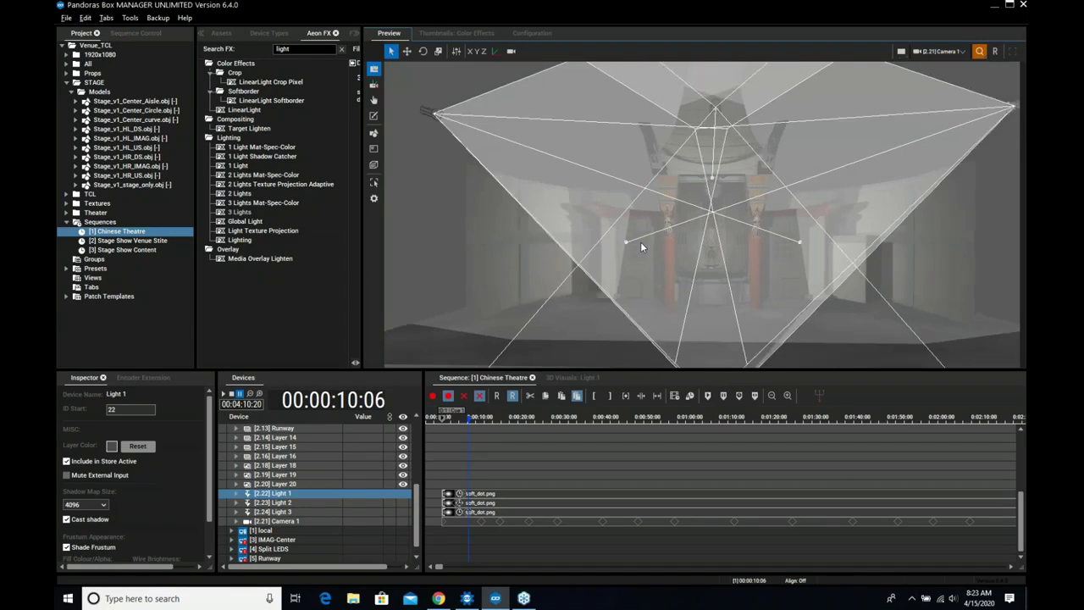
pyautogui.scroll(-5, 641, 241)
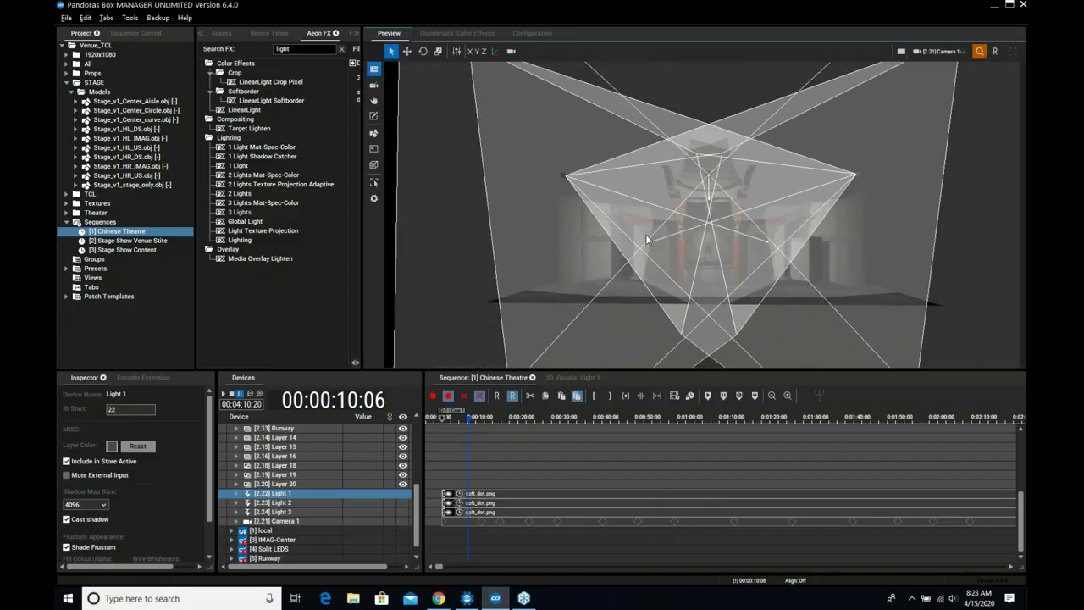
pyautogui.scroll(-4, 648, 229)
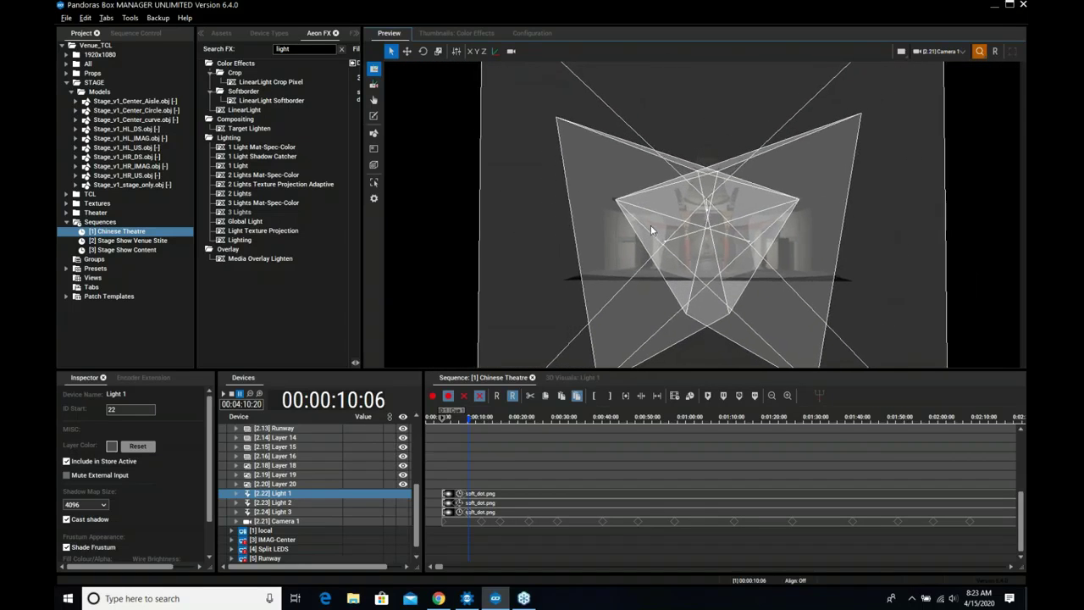
pyautogui.moveTo(660, 212); pyautogui.dragTo(590, 230, button='right')
pyautogui.scroll(5, 649, 217)
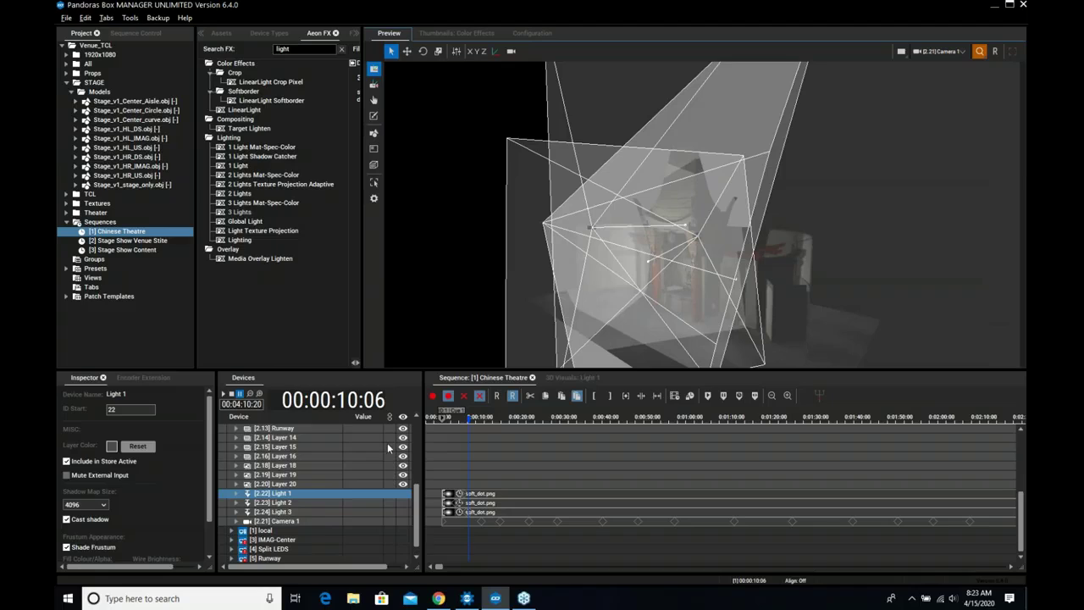
# Shift the X positions of Light 1, Light 2 and Light 3, with Light 3 at about -600 px and its target X at about -360 px
pyautogui.click(561, 379)
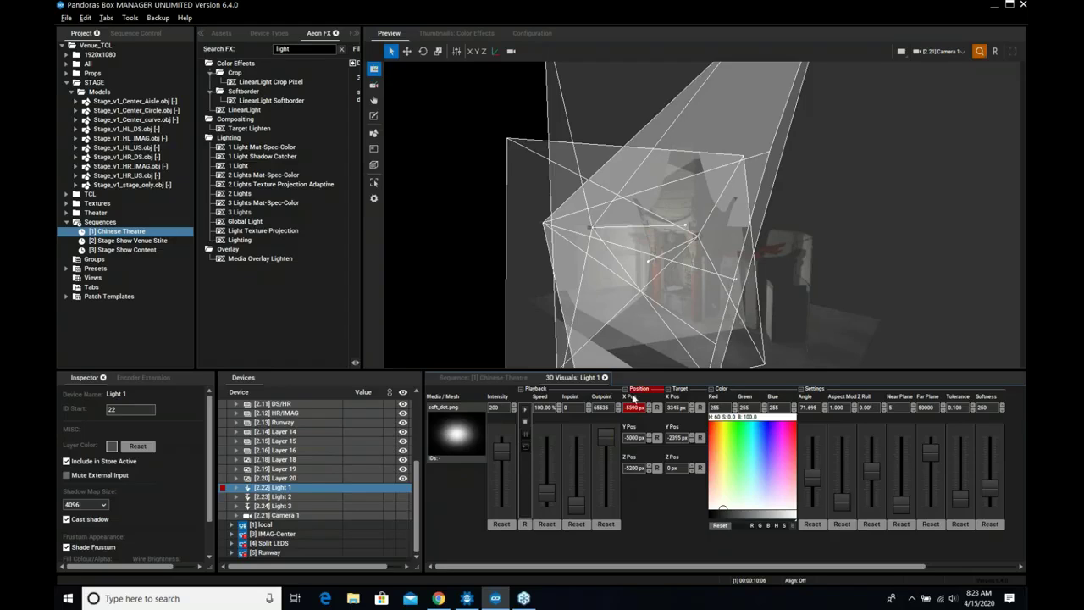
pyautogui.click(283, 497)
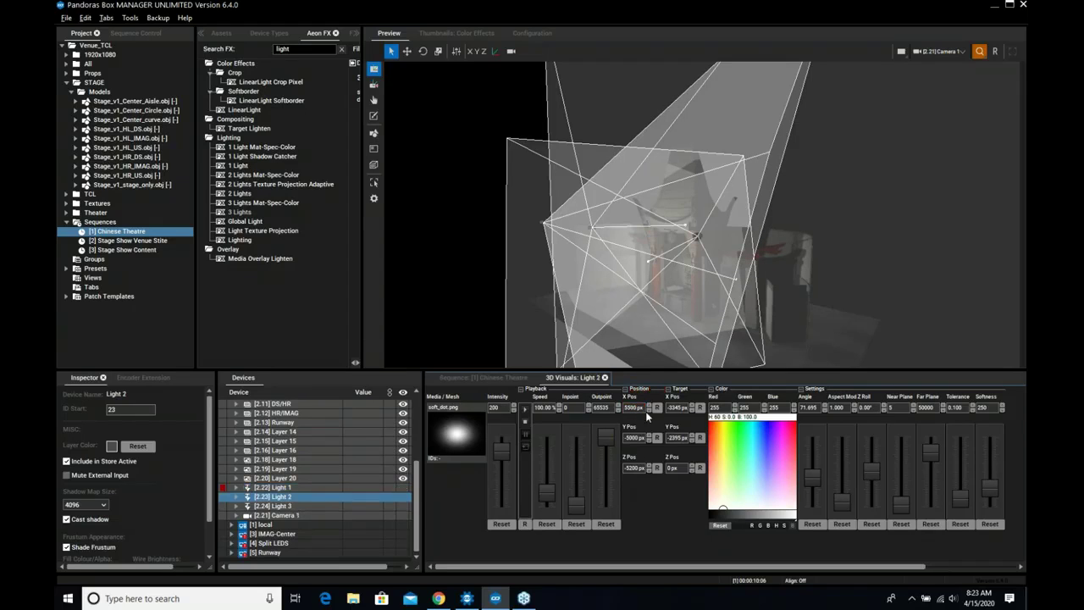
pyautogui.moveTo(631, 404); pyautogui.dragTo(625, 403)
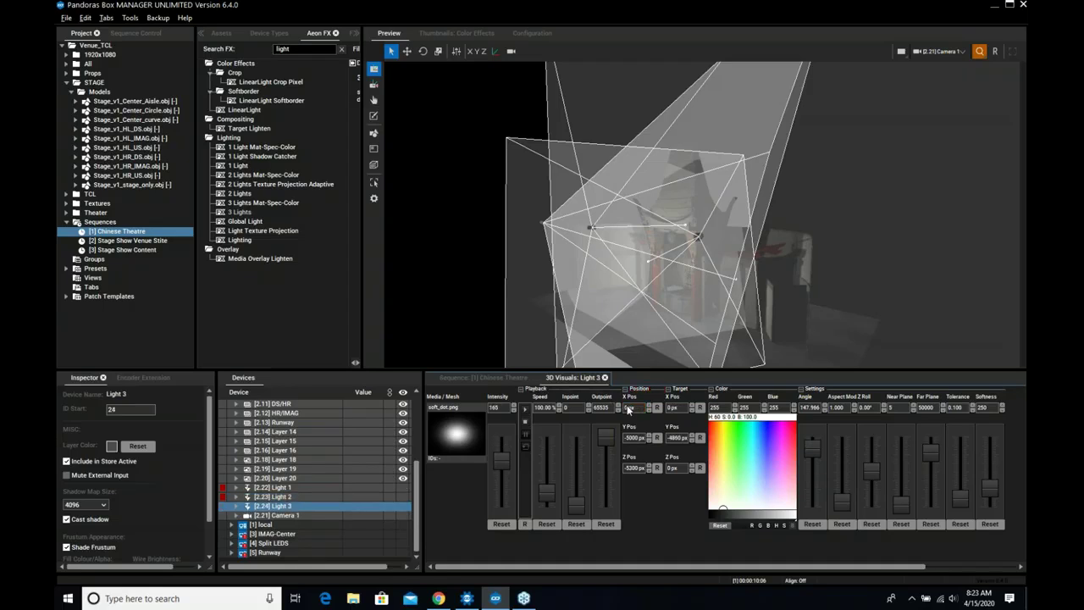
pyautogui.moveTo(628, 410); pyautogui.dragTo(650, 456)
pyautogui.click(671, 408)
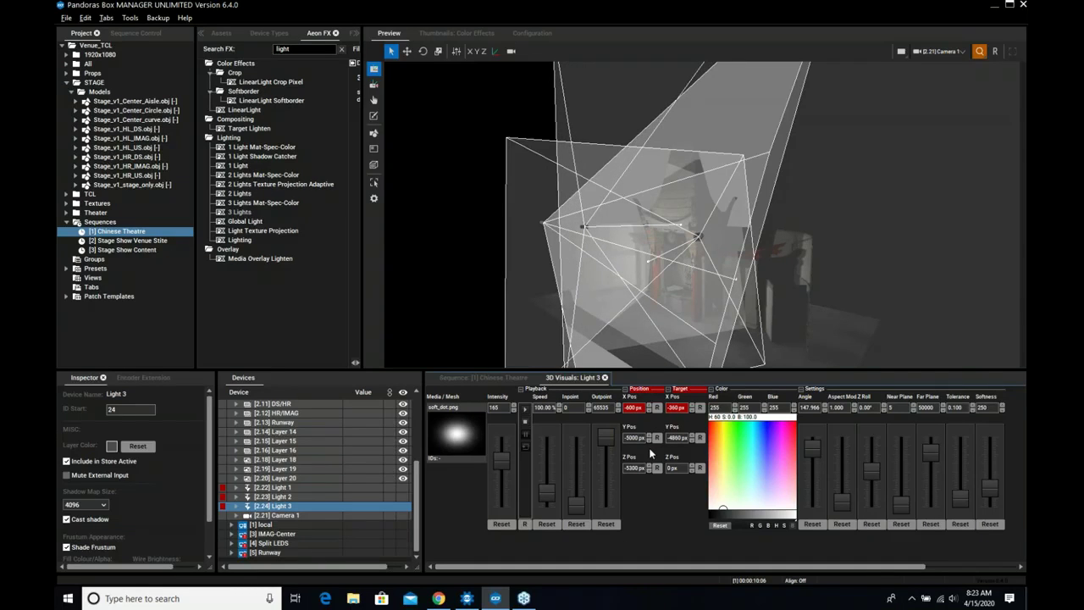
# Hide the light frustums in the local preview and shift Light 3's X position to about -550 px and its target along X
pyautogui.click(531, 32)
pyautogui.click(471, 140)
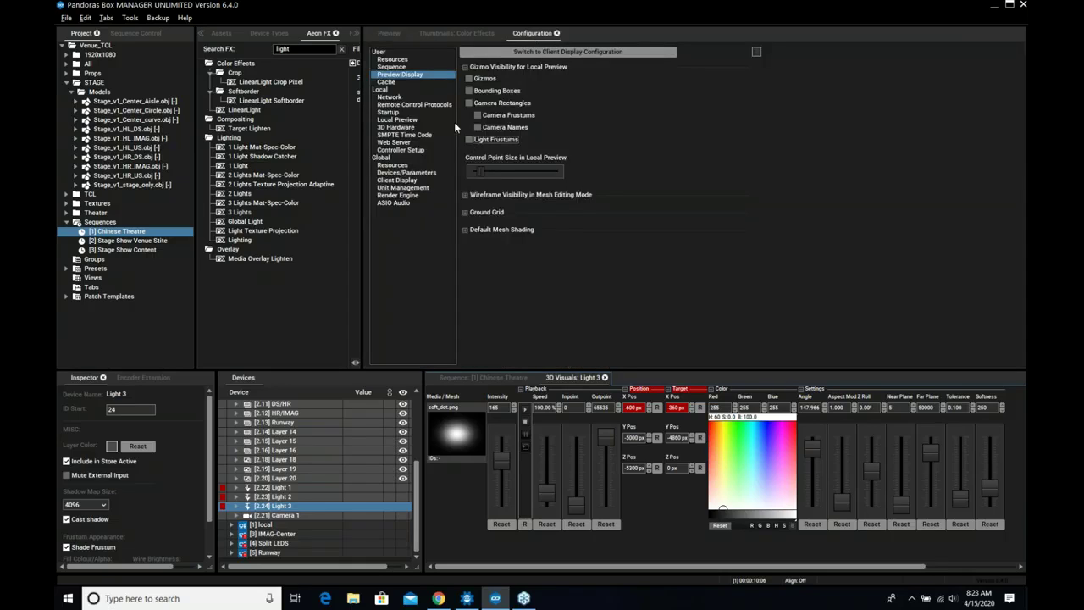
pyautogui.click(390, 33)
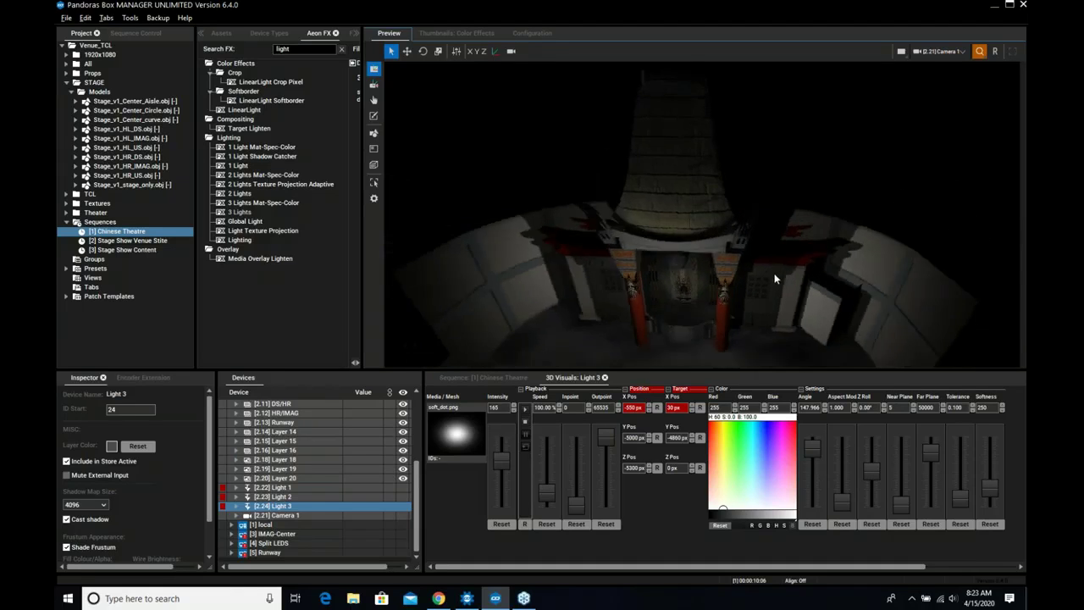
pyautogui.moveTo(670, 403); pyautogui.dragTo(669, 342)
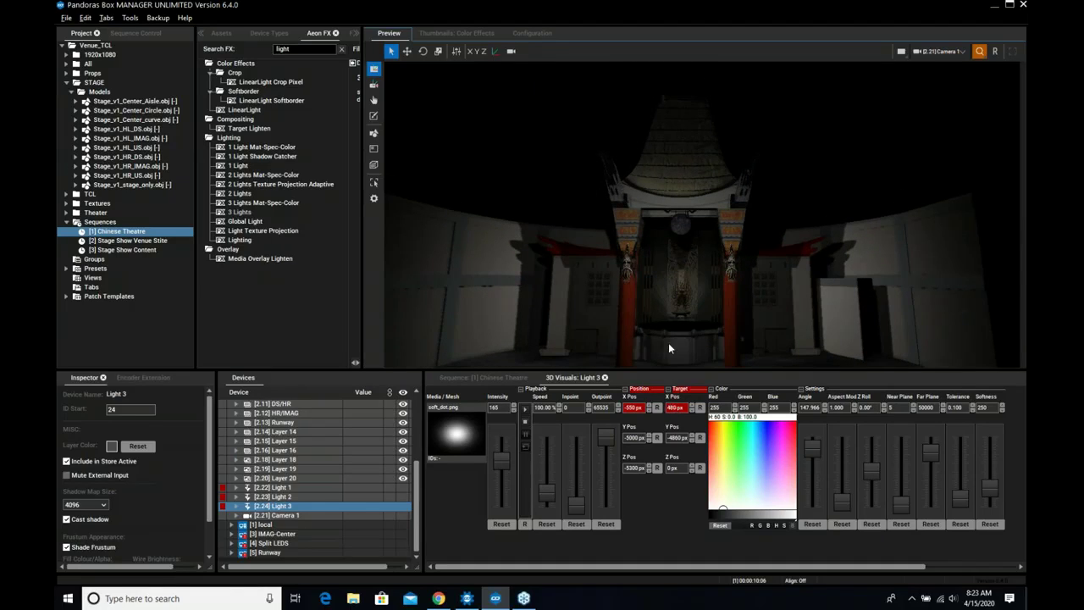
pyautogui.moveTo(653, 264); pyautogui.dragTo(654, 347)
# Try coloured lighting on the theatre by tinting Light 3 orange, Light 2 blue, and finally Light 3 pink with RGB 255, 133, 210
pyautogui.click(716, 432)
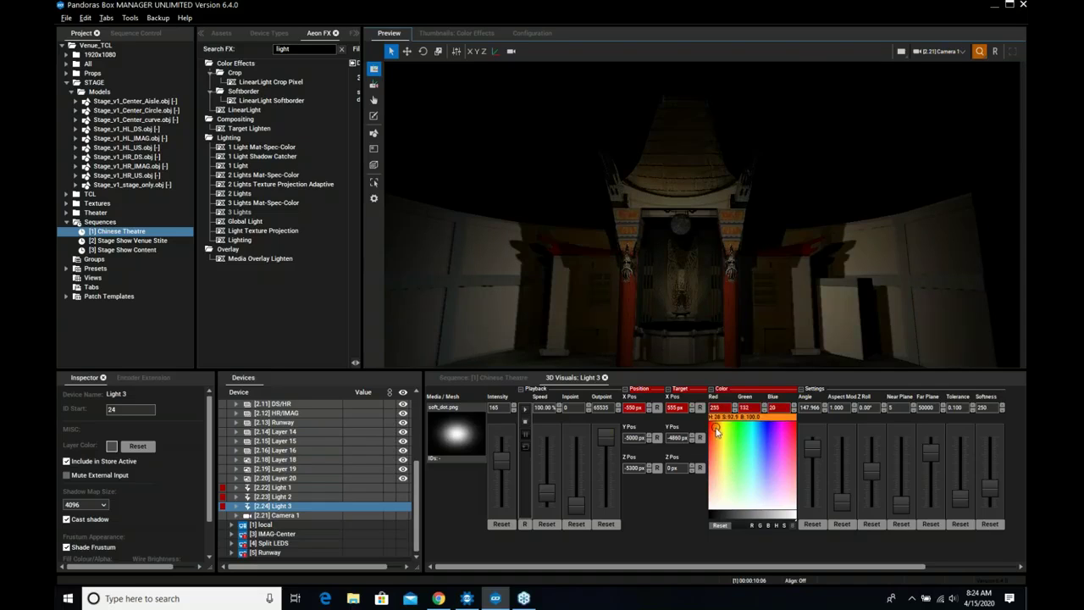
pyautogui.click(296, 497)
pyautogui.click(765, 432)
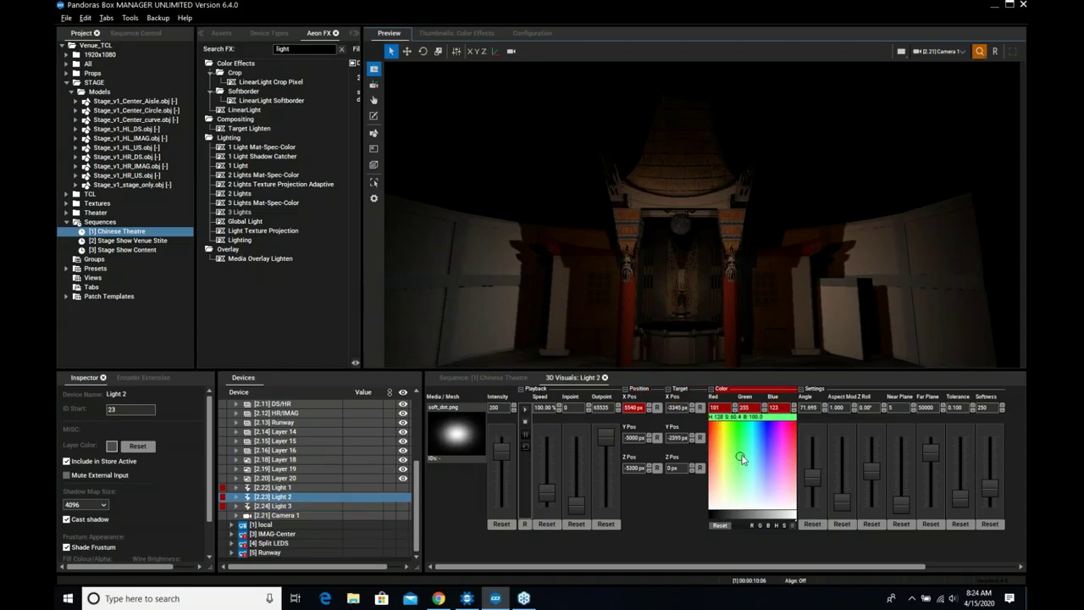
pyautogui.click(293, 508)
pyautogui.moveTo(772, 475); pyautogui.dragTo(787, 470)
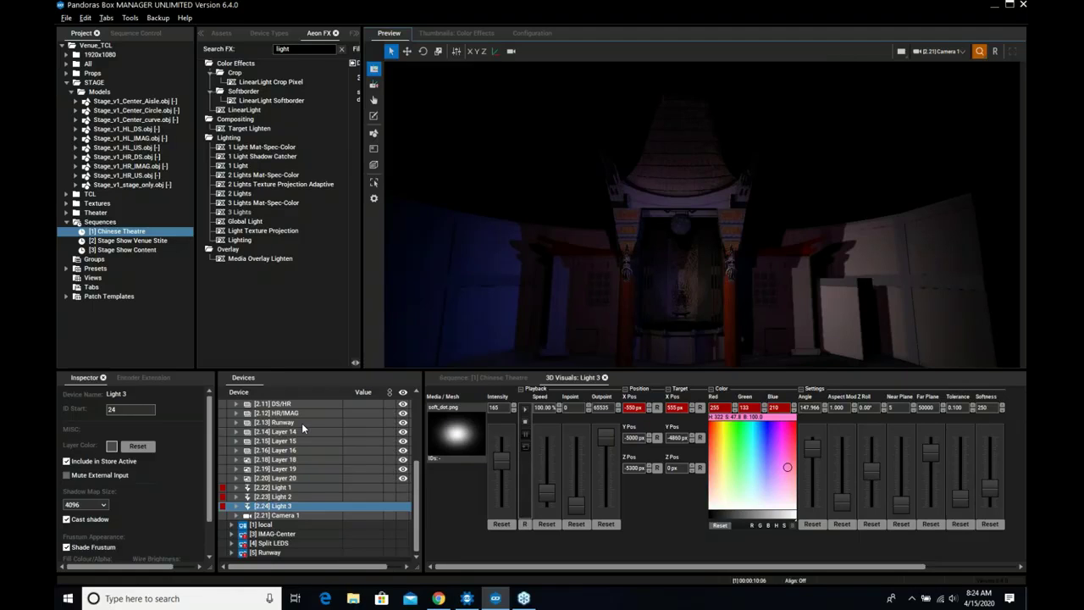
# Clear all active light values in the Chinese Theatre sequence at 00:00:10:16 and enlarge the preview area
pyautogui.click(461, 379)
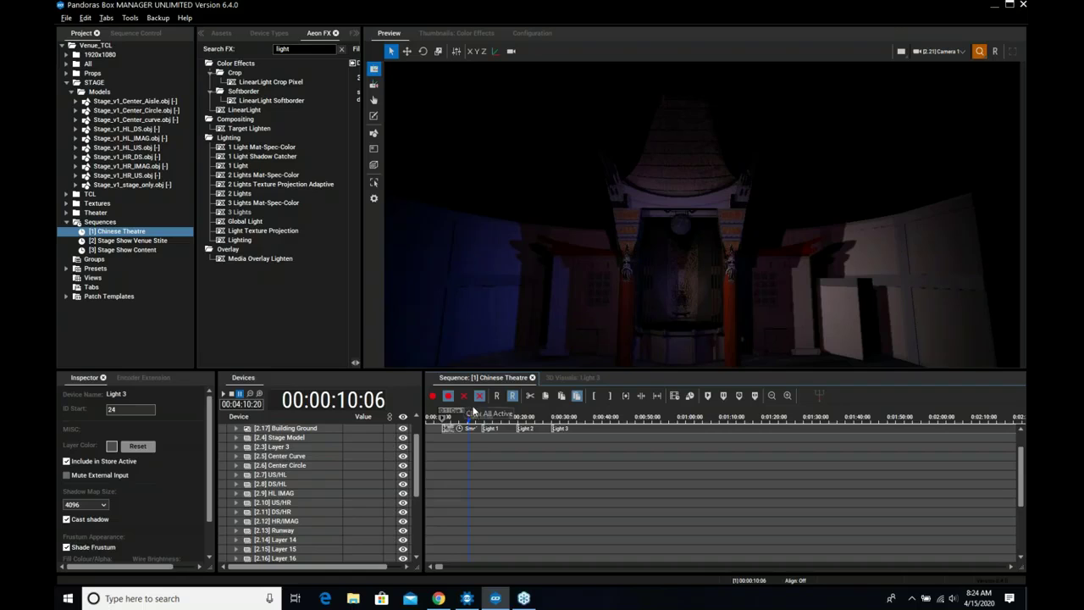
pyautogui.moveTo(477, 417); pyautogui.dragTo(471, 415)
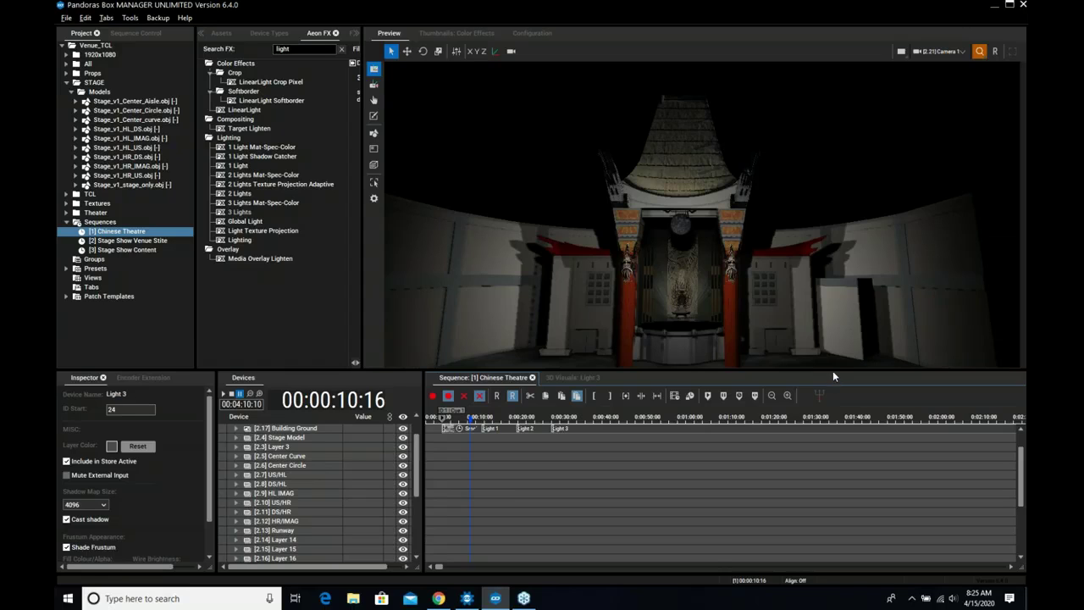
pyautogui.moveTo(834, 371); pyautogui.dragTo(833, 389)
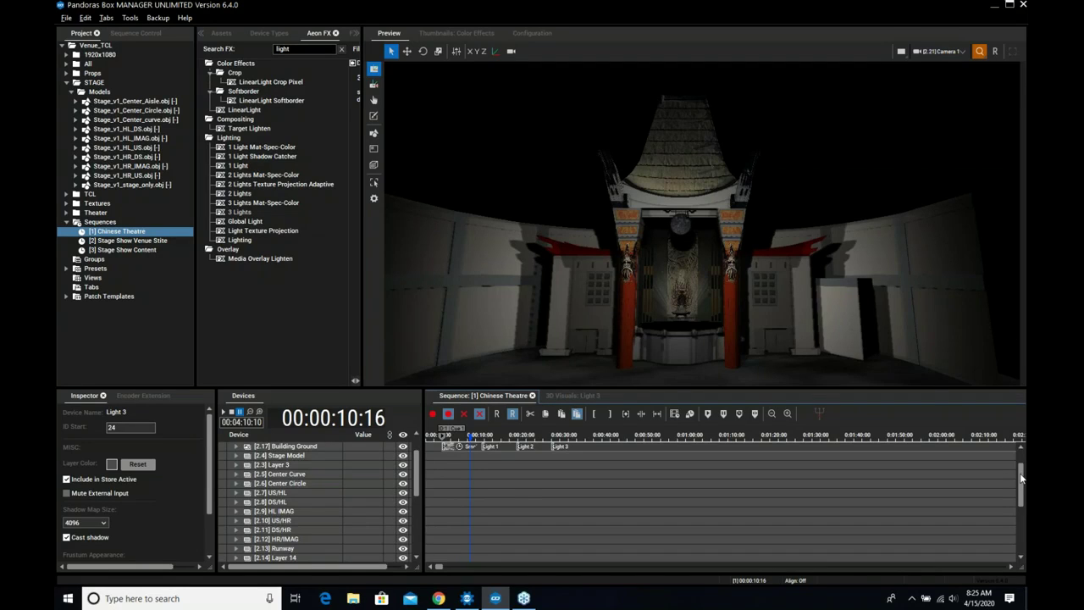
# Examine the Building Ground layer's Smoke.png media, its 3 Lights mode and light slots, and how the ground is lit in the preview
pyautogui.moveTo(1021, 478); pyautogui.dragTo(1025, 450)
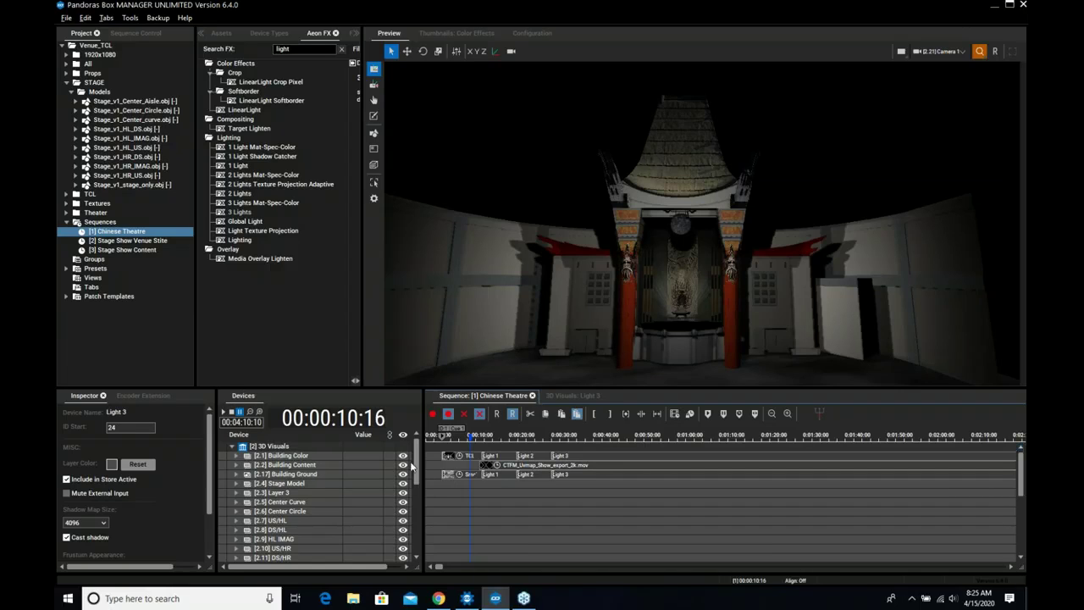
pyautogui.click(310, 474)
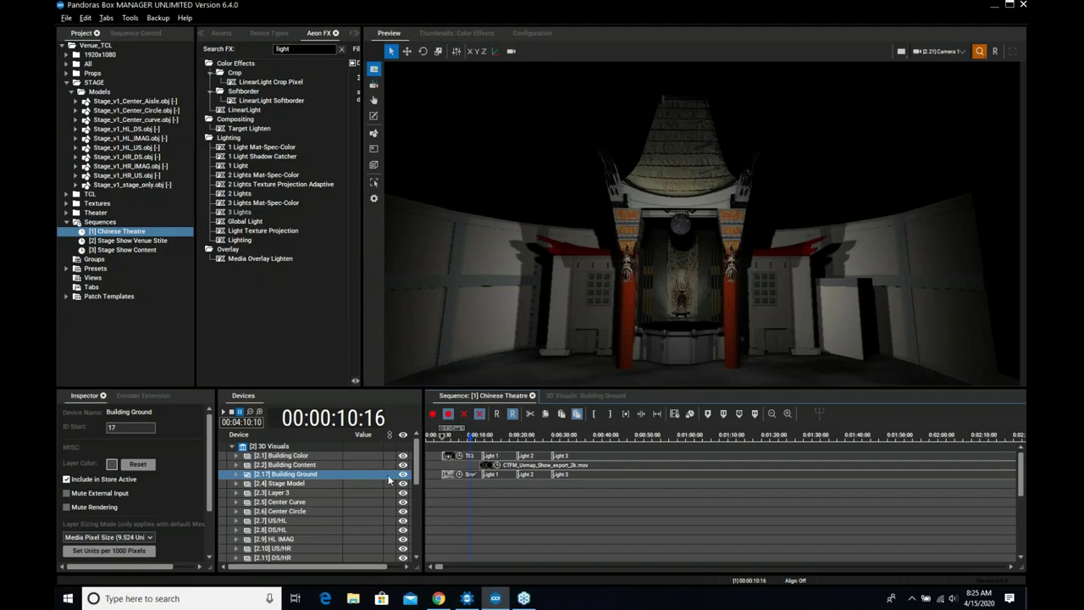
pyautogui.click(565, 395)
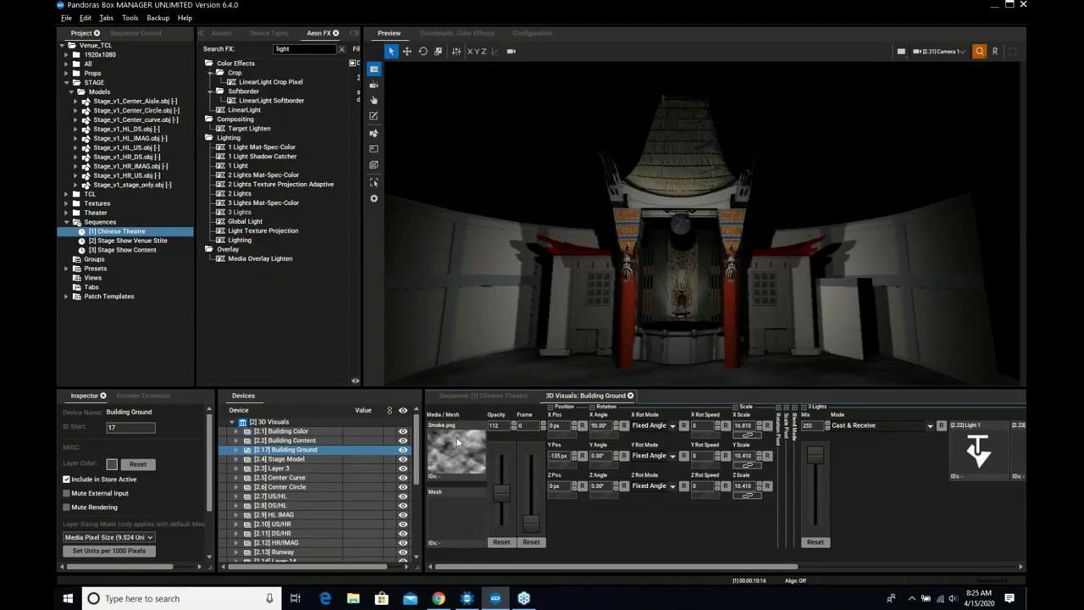
pyautogui.click(468, 396)
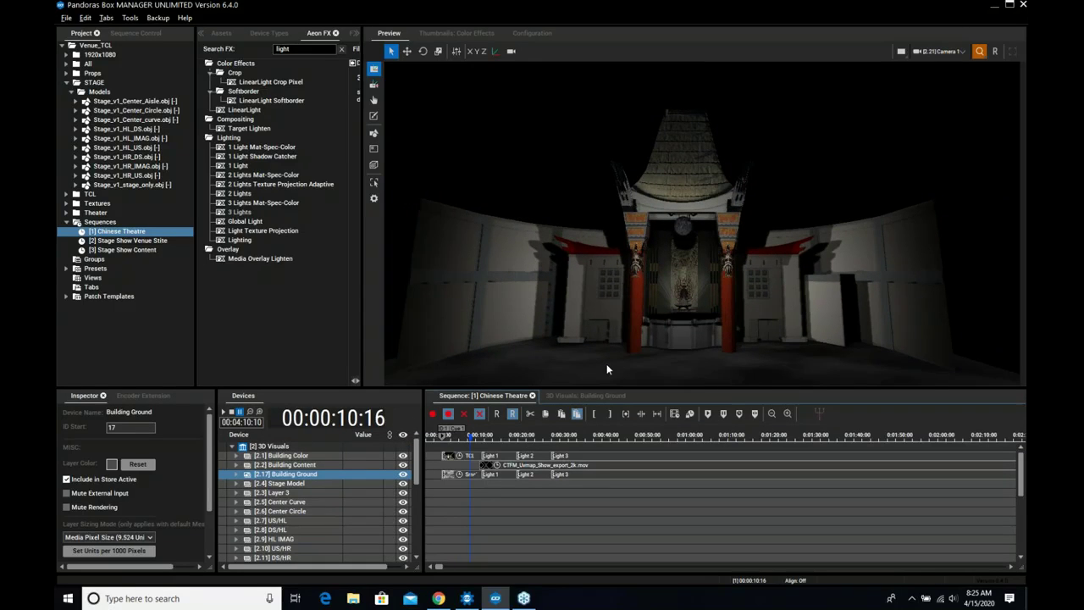
pyautogui.click(556, 396)
pyautogui.moveTo(458, 568); pyautogui.dragTo(585, 568)
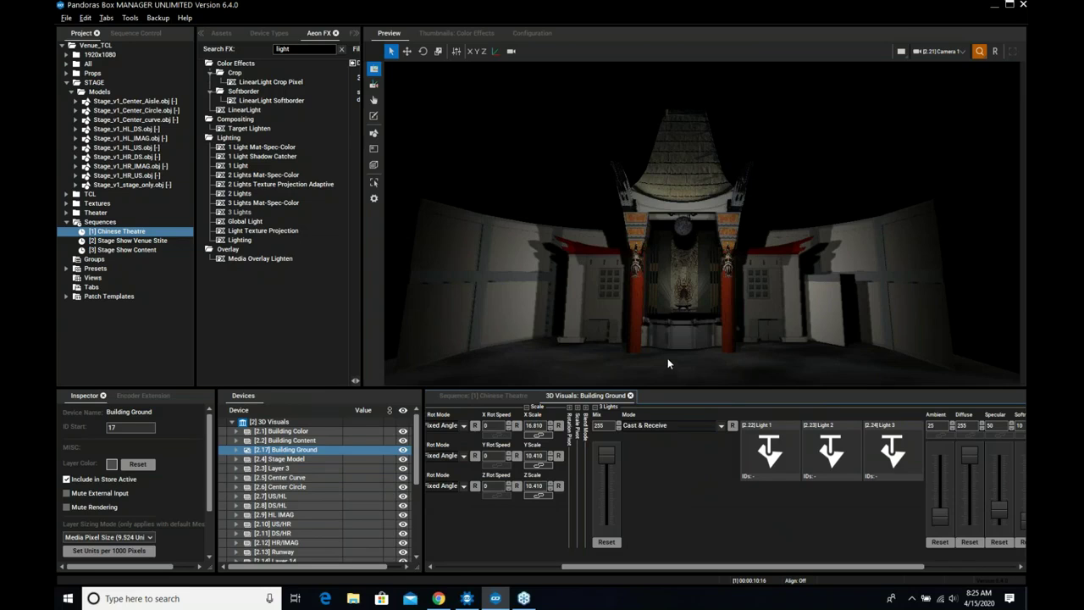
pyautogui.moveTo(667, 363)
pyautogui.mouseDown()
pyautogui.moveTo(672, 377)
pyautogui.moveTo(666, 324)
pyautogui.moveTo(651, 401)
pyautogui.moveTo(655, 382)
pyautogui.mouseUp()
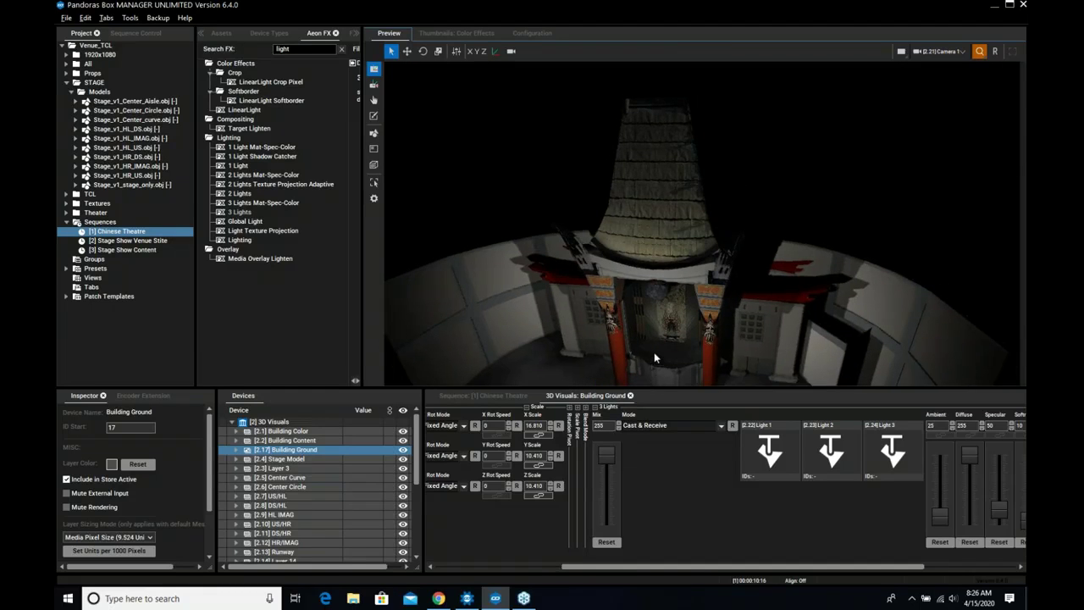
pyautogui.moveTo(653, 342); pyautogui.dragTo(595, 327)
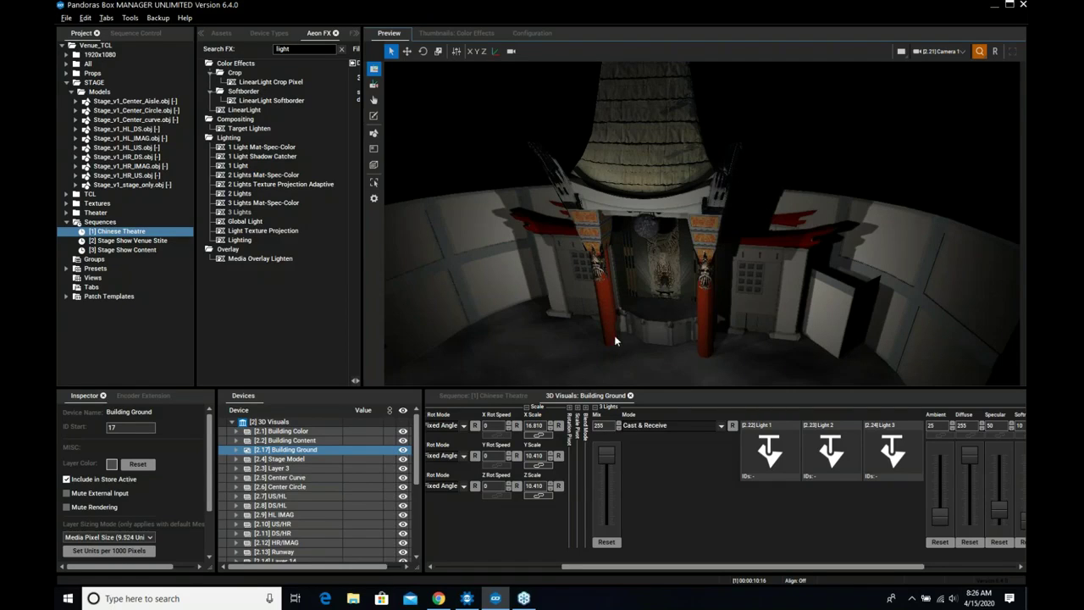
pyautogui.moveTo(614, 330); pyautogui.dragTo(621, 312)
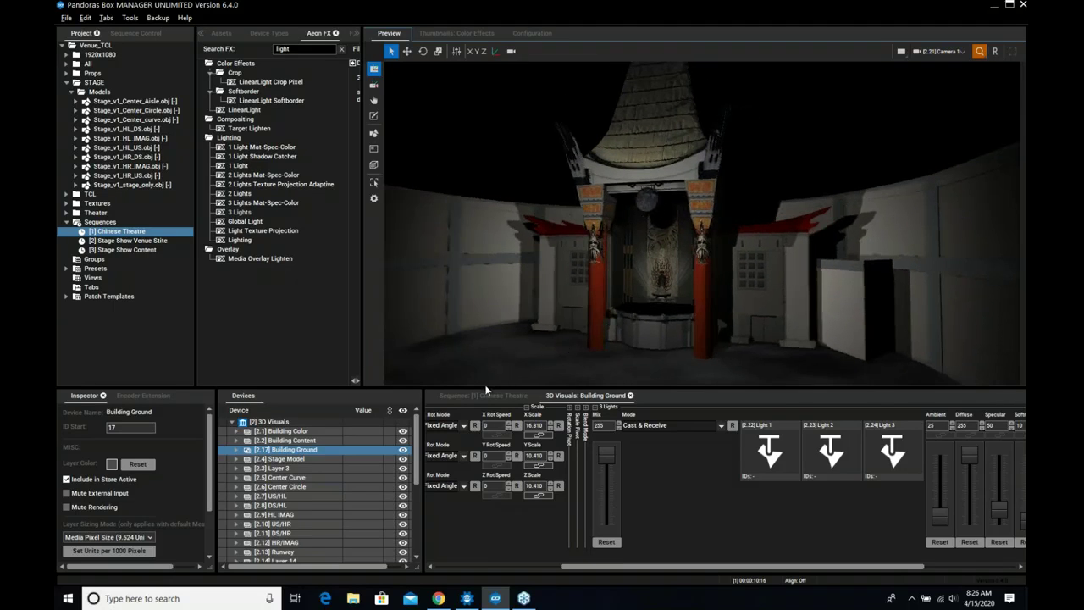
# Play the Chinese Theatre sequence from 00:00:10:16, view it through the animated Camera 1, and pause at 00:01:06:14
pyautogui.click(480, 396)
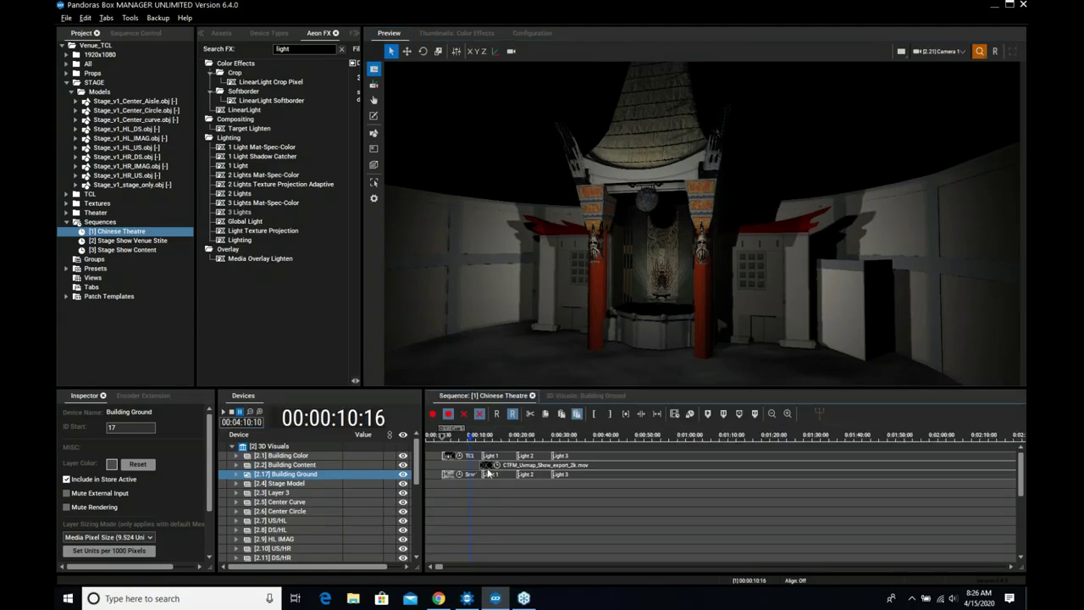
pyautogui.moveTo(565, 356); pyautogui.dragTo(555, 354)
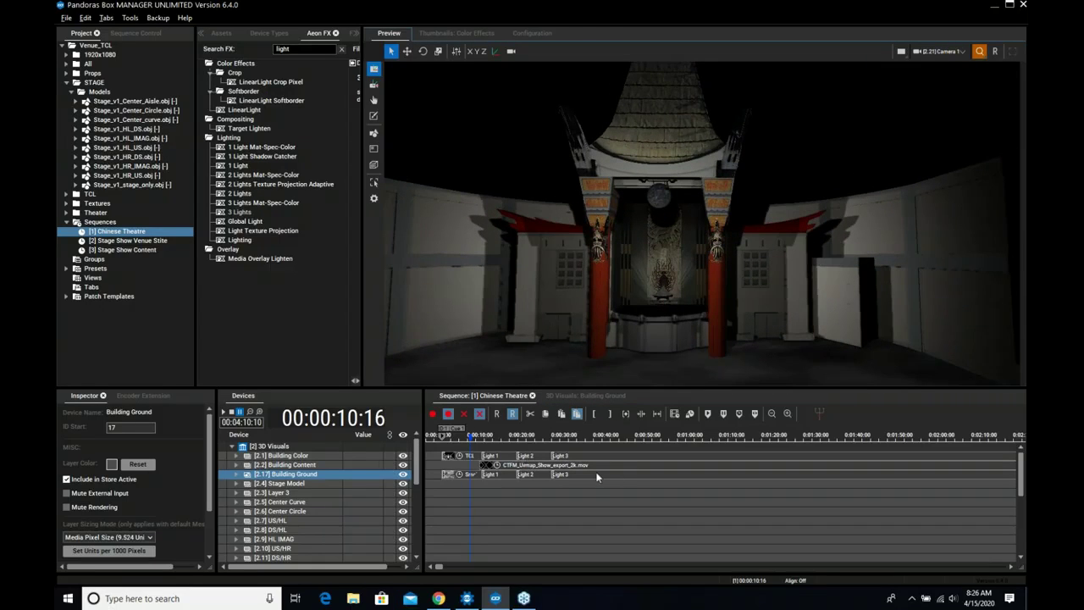
pyautogui.press('space')
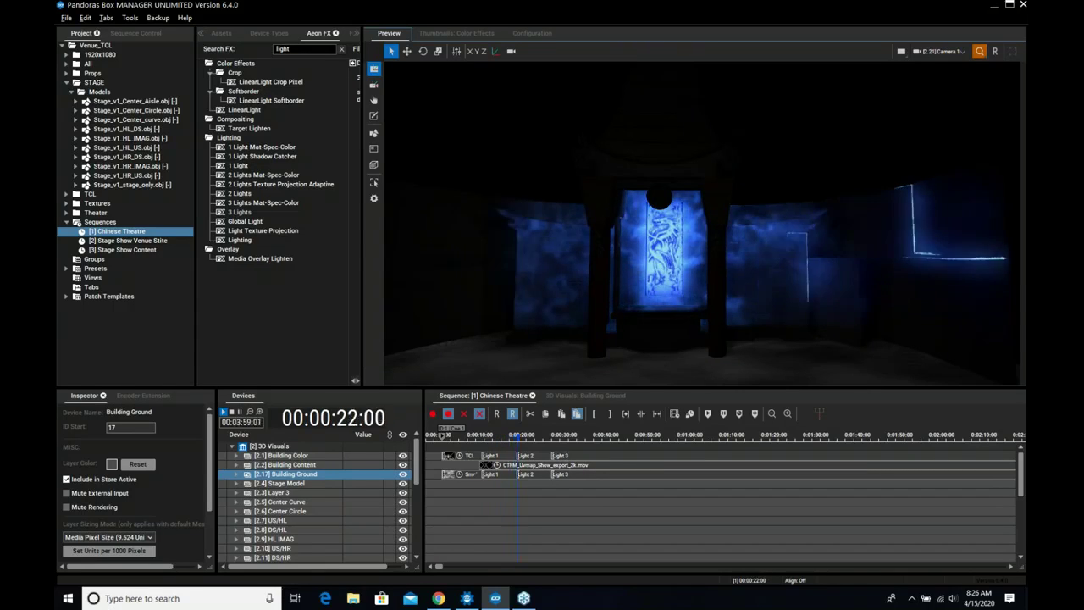
pyautogui.click(946, 53)
pyautogui.click(941, 102)
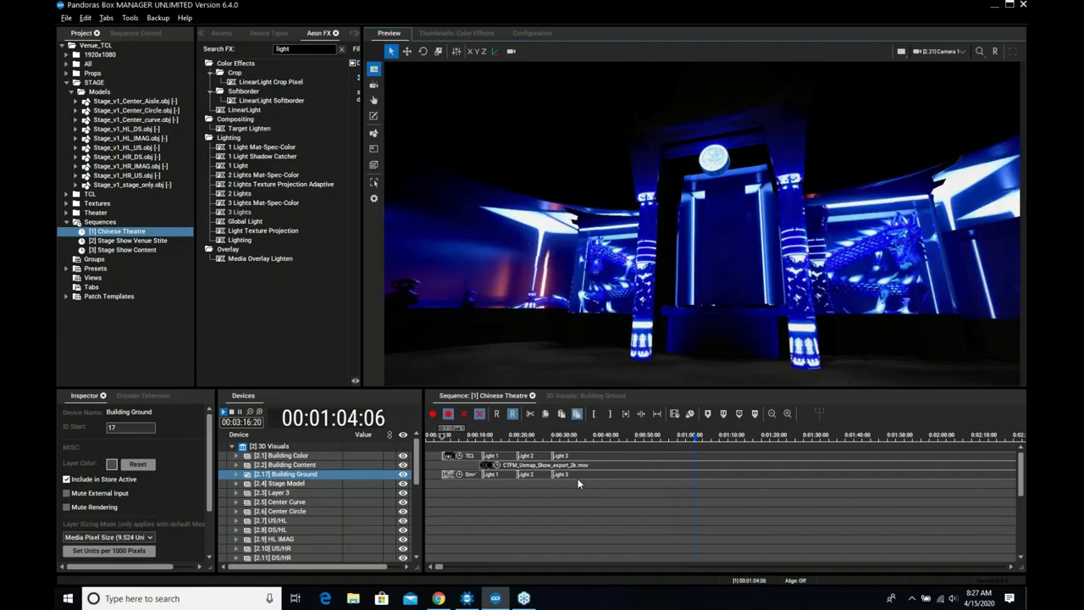
pyautogui.press('space')
# Zoom out the timeline and play the end of the Chinese Theatre sequence up to the cue at 00:04:18:23
pyautogui.click(771, 413)
pyautogui.click(771, 413)
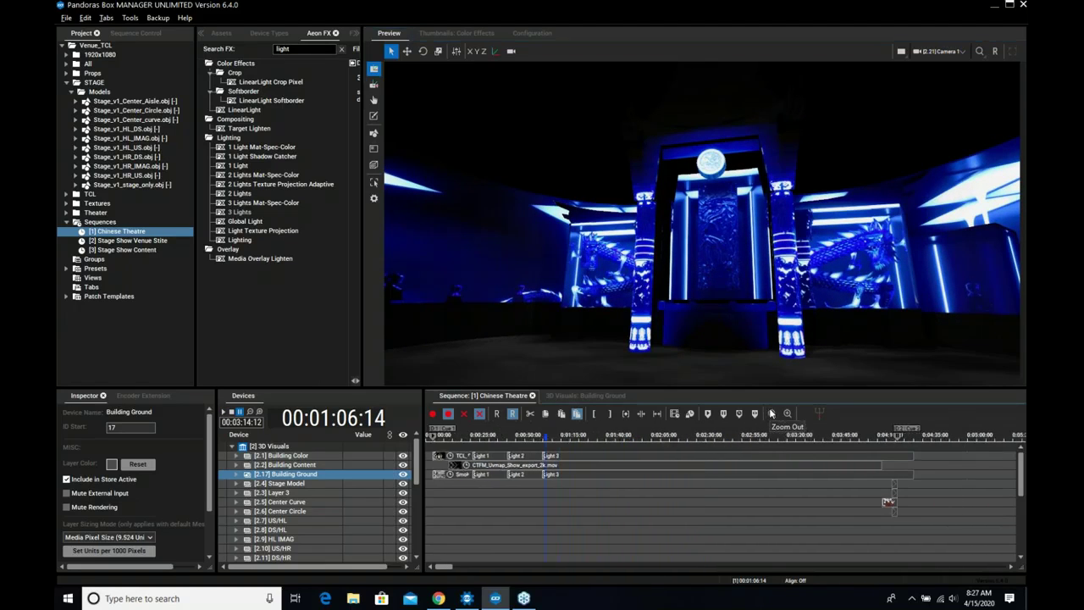
pyautogui.click(888, 434)
pyautogui.press('space')
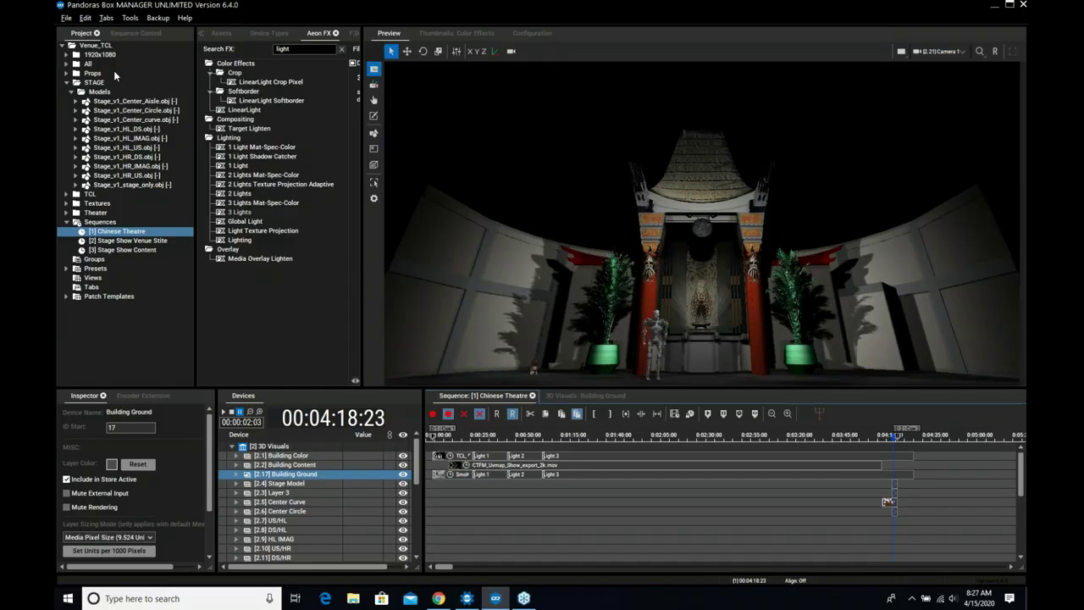
# Open the Audio and Video Export settings and examine the export range, target and SD NTSC 720x480 MPEG-2 encoder options
pyautogui.click(105, 18)
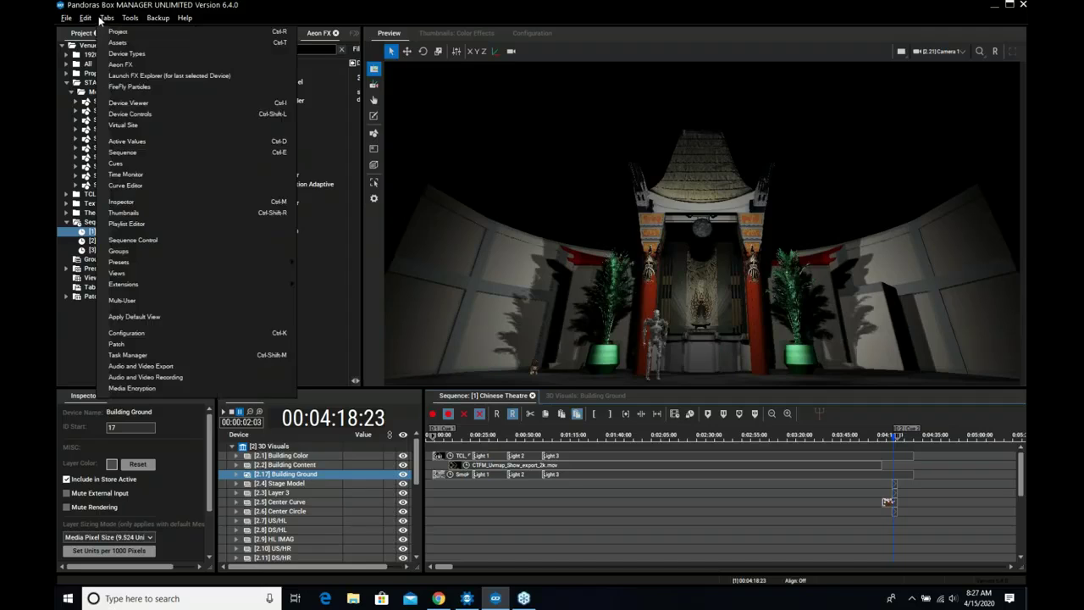
pyautogui.click(135, 367)
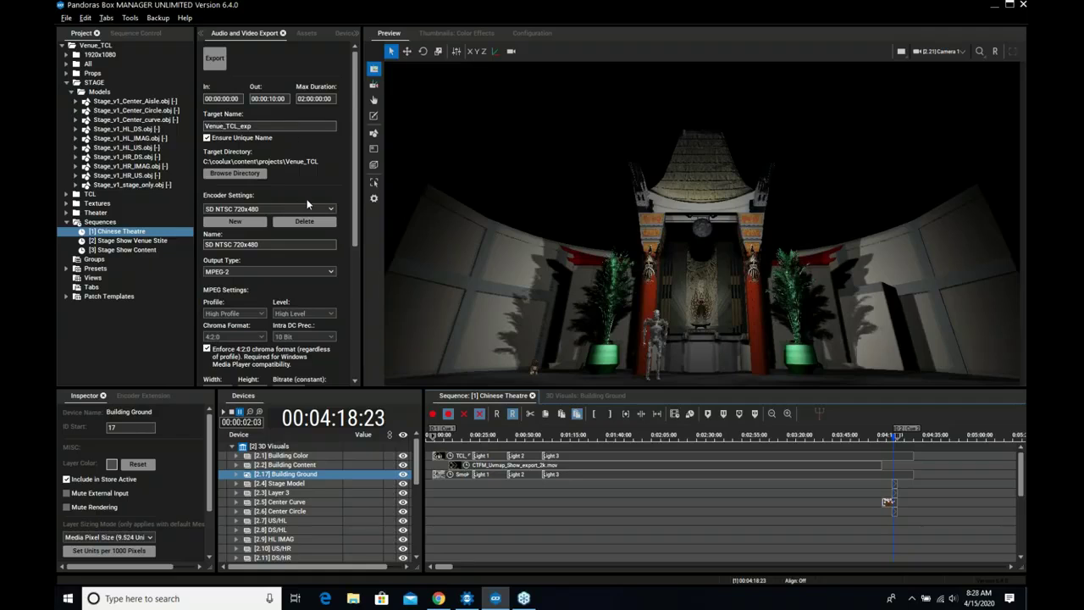
pyautogui.scroll(-1, 244, 182)
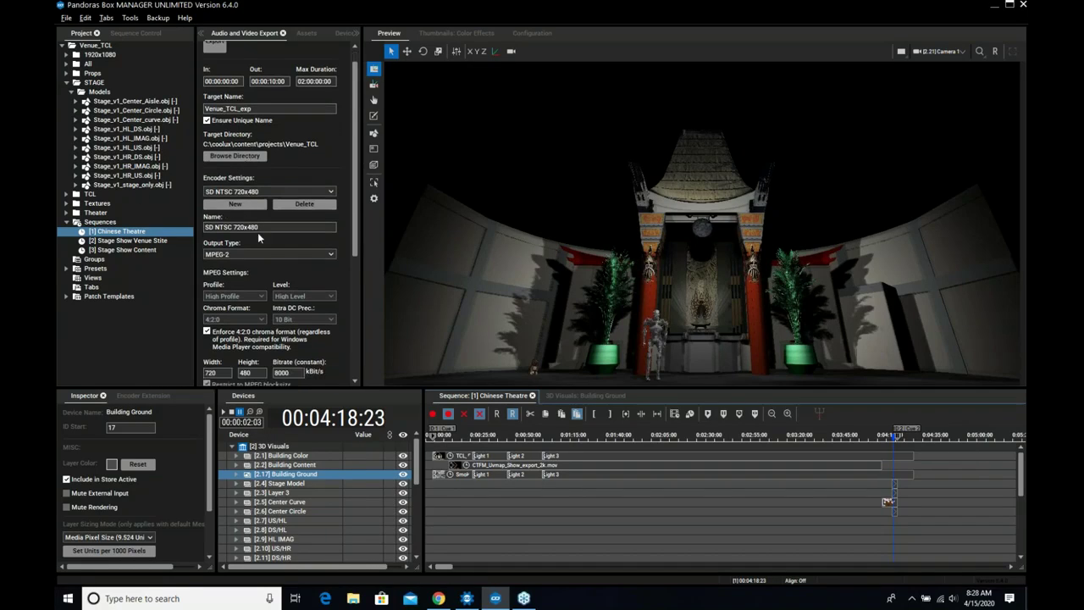
pyautogui.scroll(-5, 260, 254)
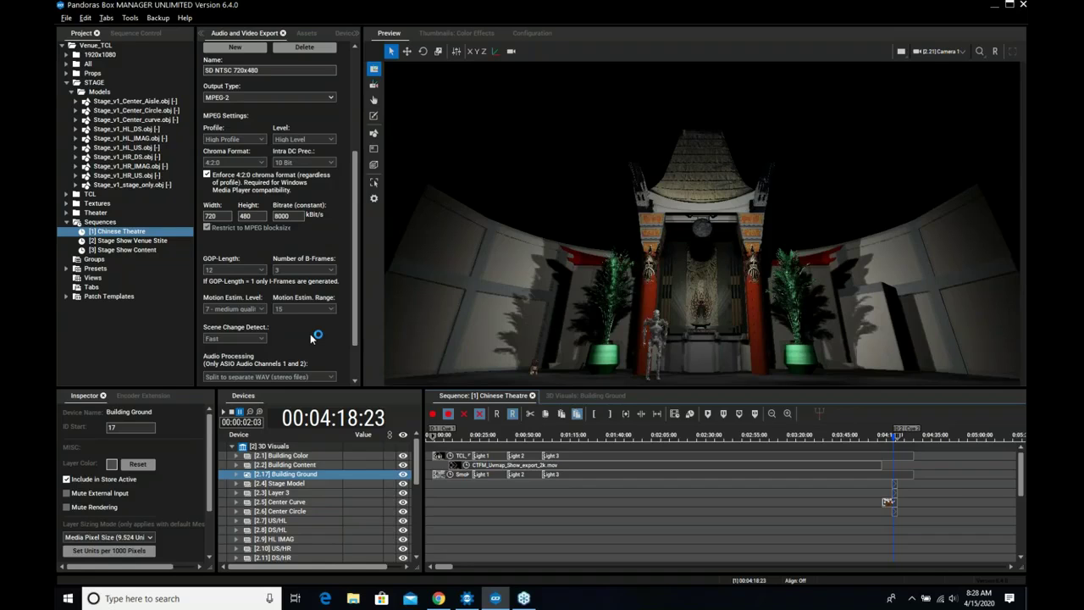
# Scrub back through the Chinese Theatre sequence to preview the show and park the playhead at 00:00:09:16
pyautogui.moveTo(464, 436); pyautogui.dragTo(483, 436)
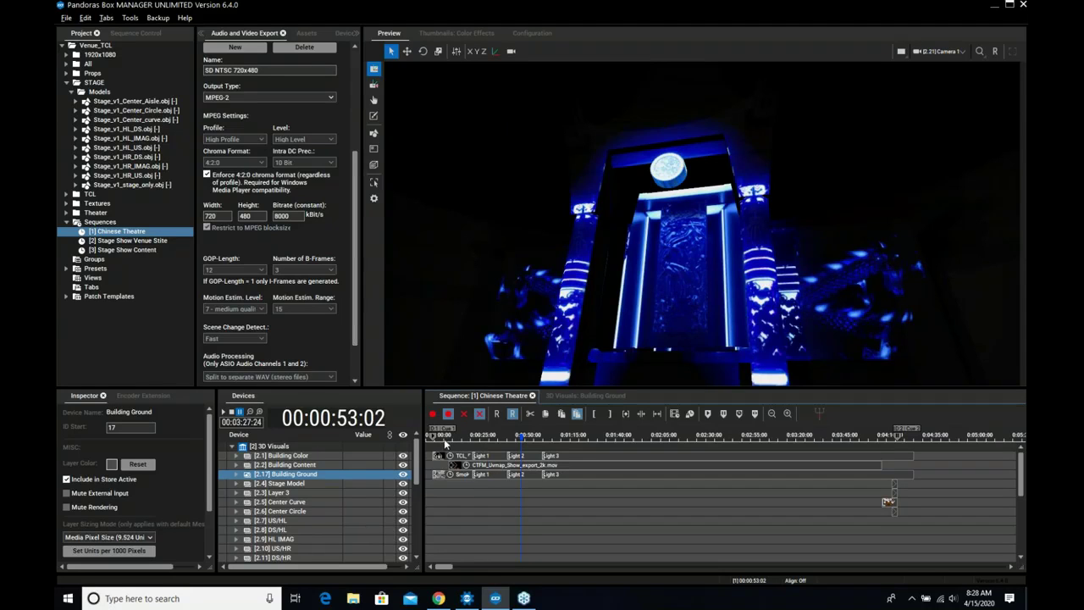
pyautogui.click(444, 443)
pyautogui.moveTo(443, 444); pyautogui.dragTo(443, 444)
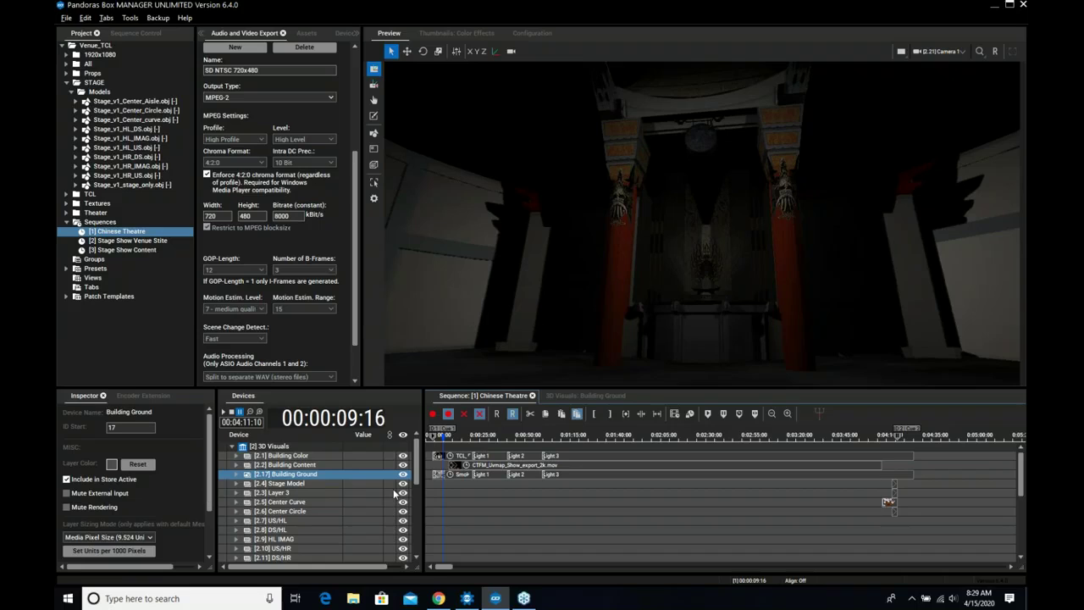
pyautogui.scroll(-5, 394, 493)
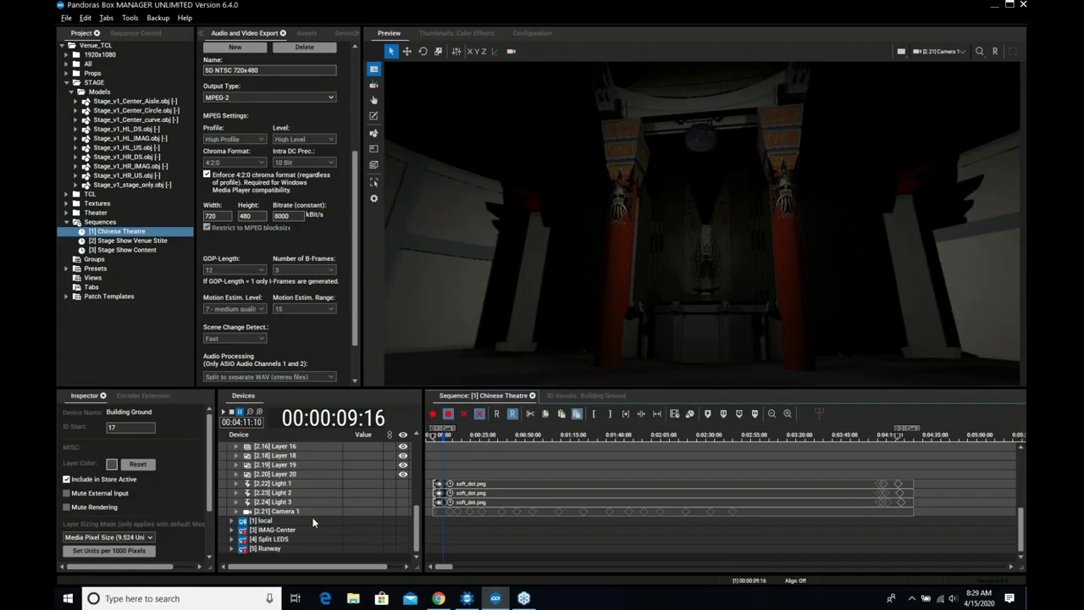
pyautogui.scroll(5, 312, 521)
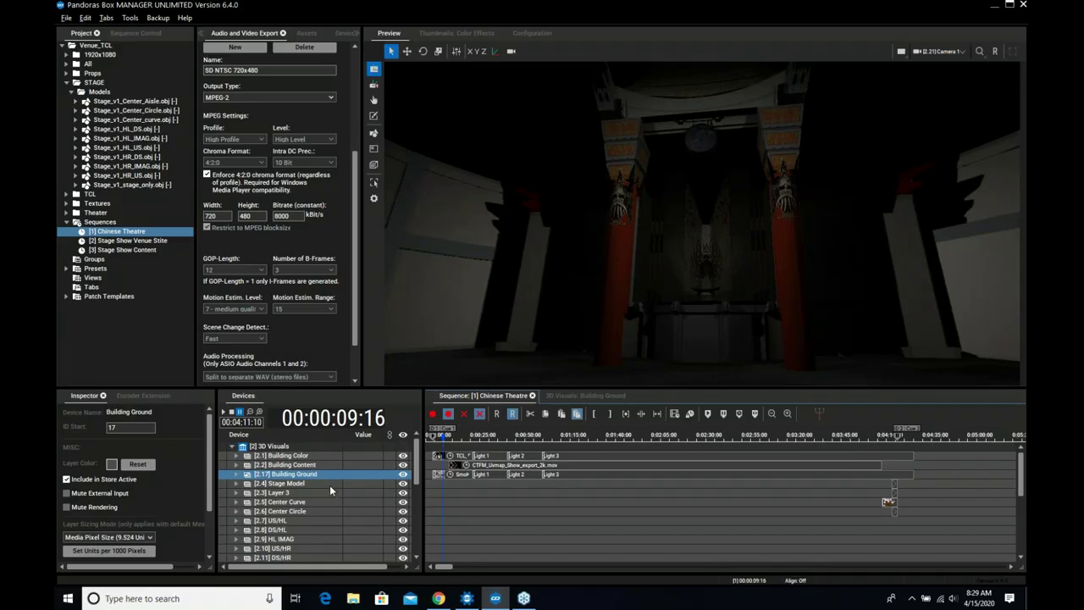
pyautogui.scroll(-5, 330, 485)
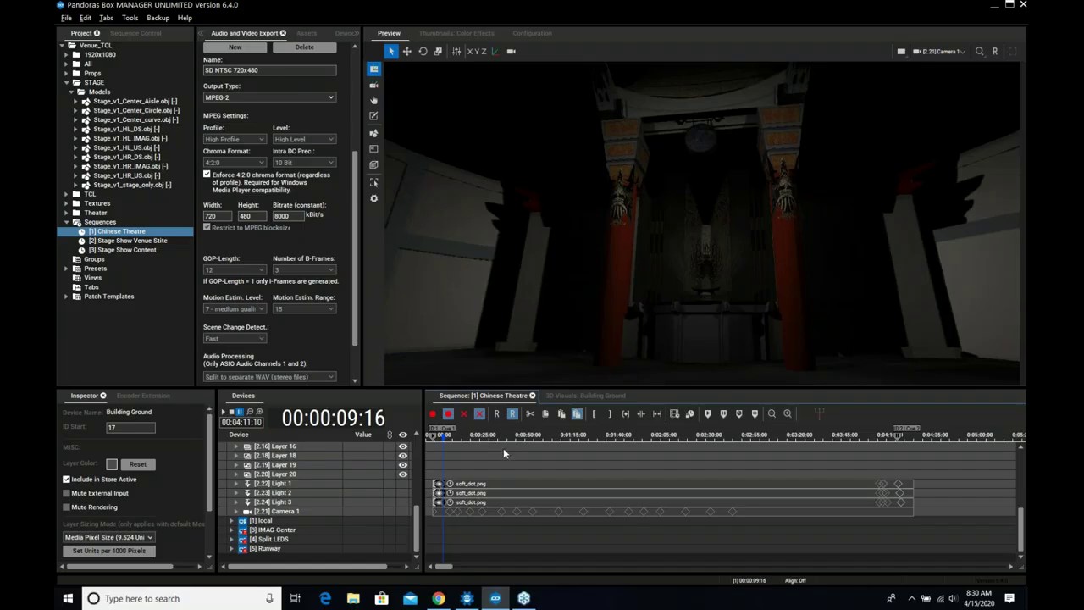
pyautogui.click(524, 598)
pyautogui.click(956, 526)
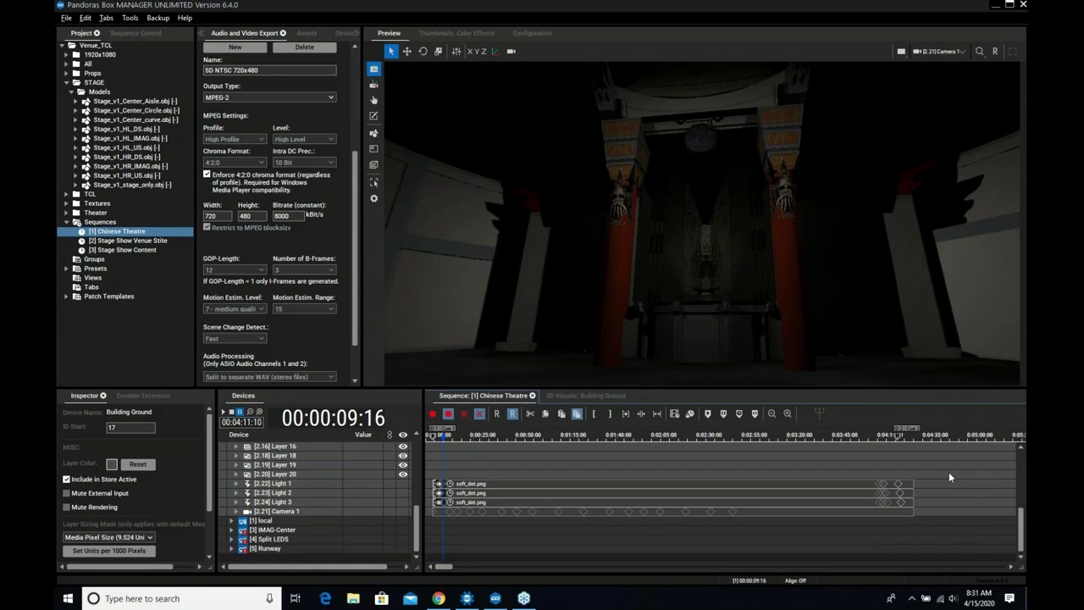